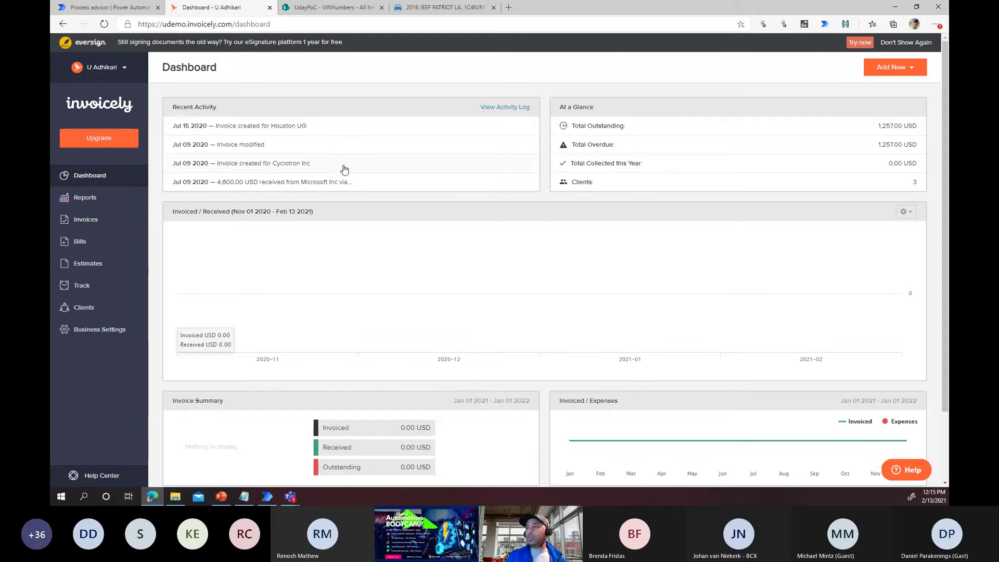
Step: Look through the 2016 Jeep Patriot photos on the Poctra page, including the VIN plate photo and the vehicle information table
click(442, 8)
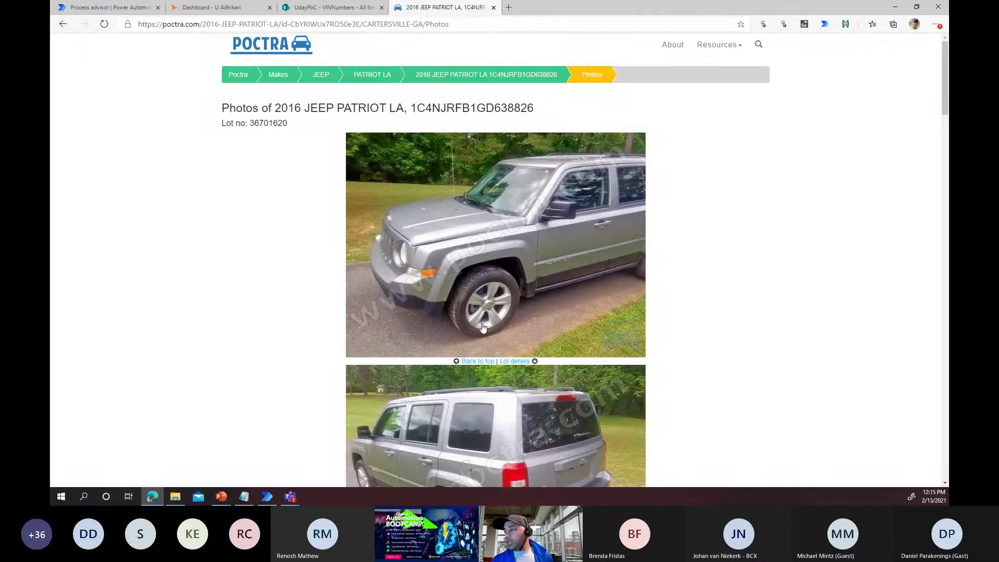
scroll(451, 387, down, 1)
scroll(451, 388, down, 15)
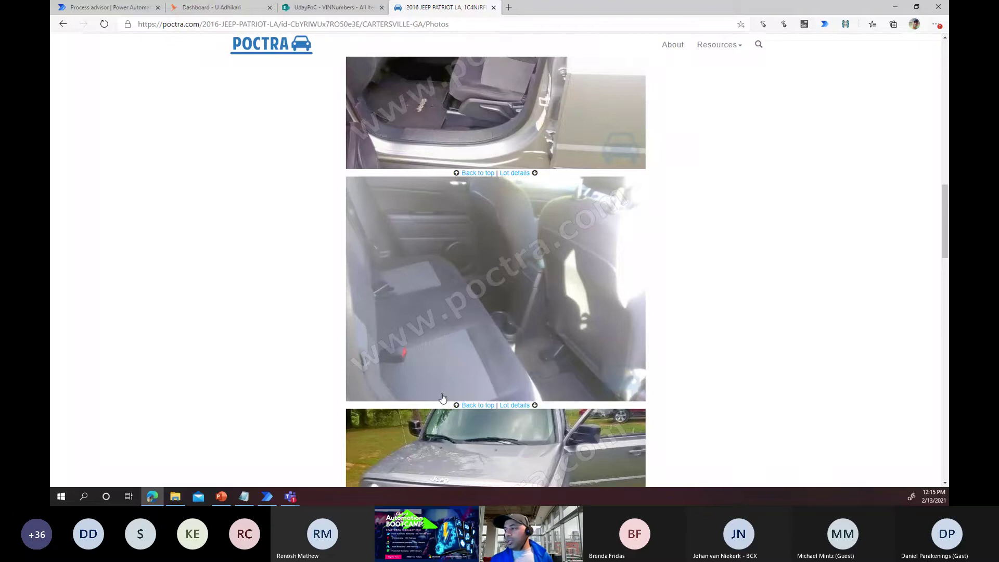
scroll(442, 398, down, 5)
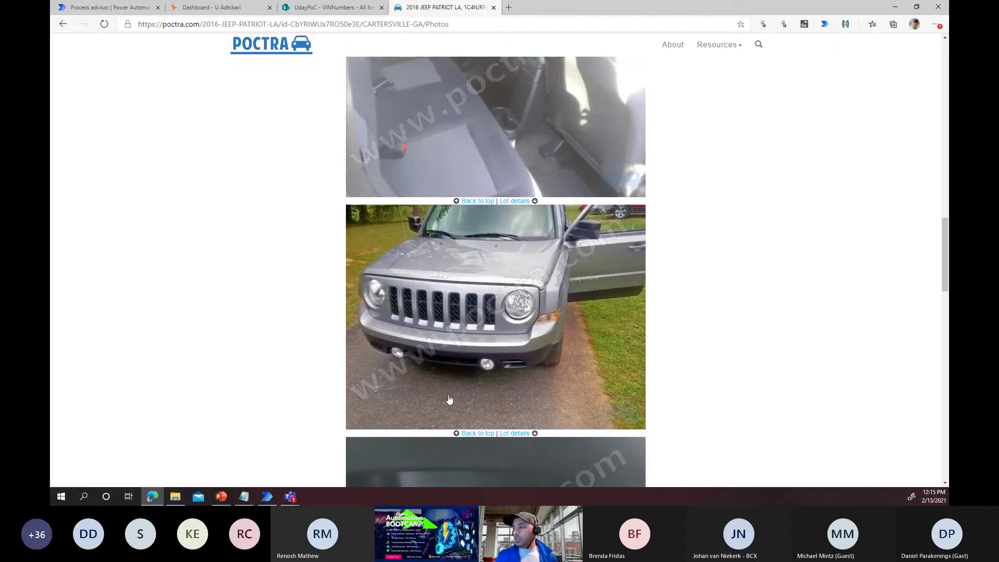
scroll(447, 398, down, 6)
scroll(433, 258, down, 15)
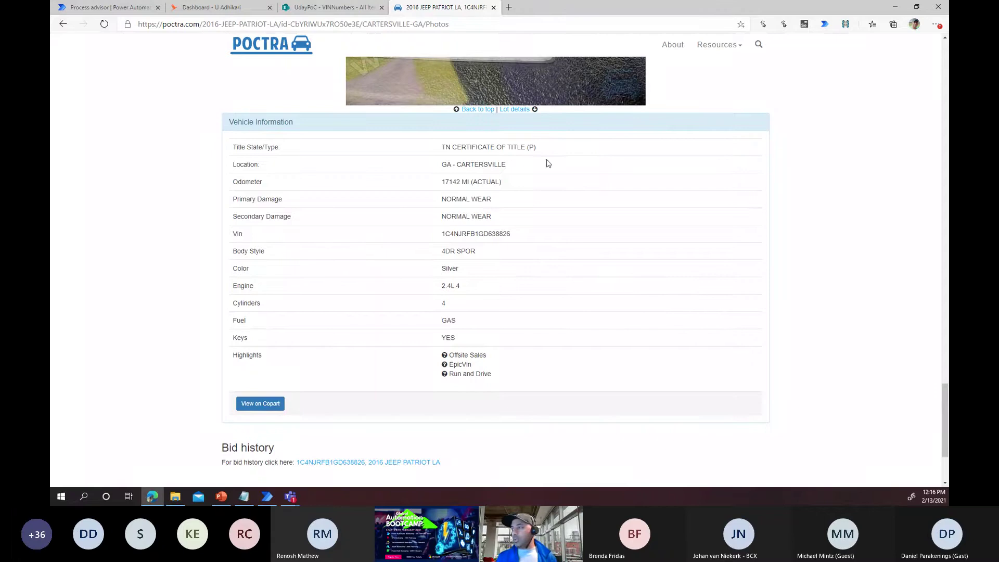
scroll(437, 304, up, 5)
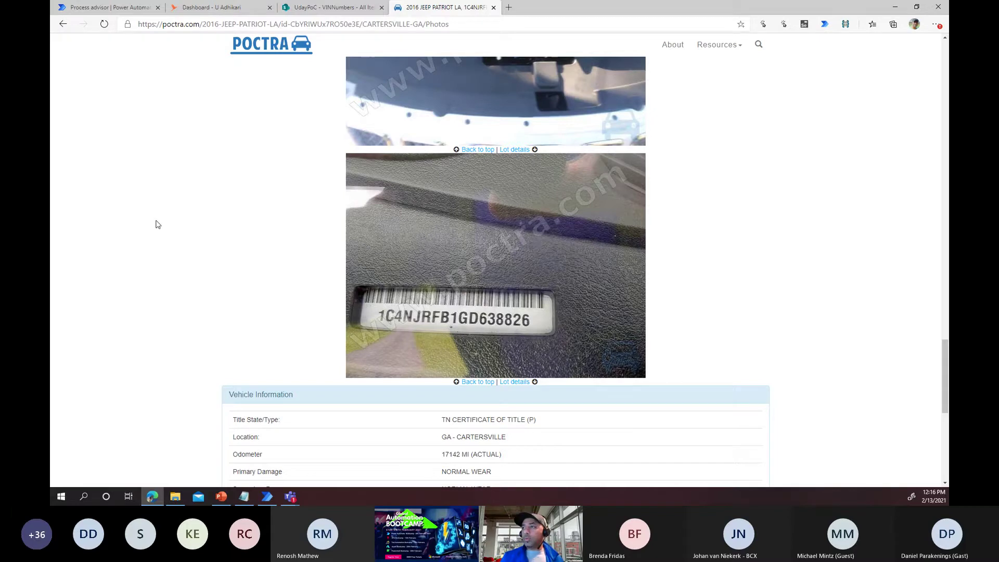
Step: Switch to Power Automate and look through the cloud, business process and shared flows, returning to the desktop flows list
click(104, 6)
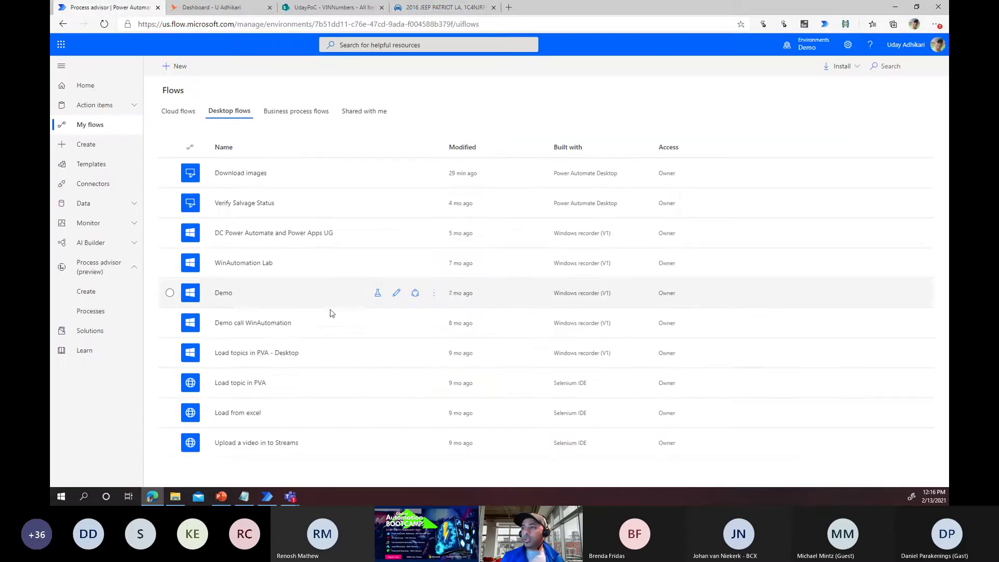
click(84, 127)
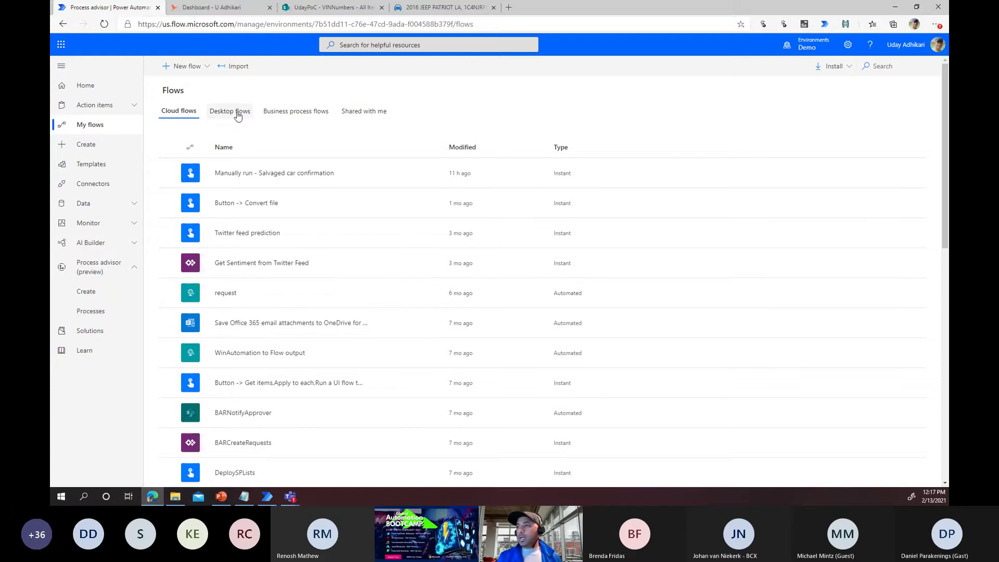
click(237, 114)
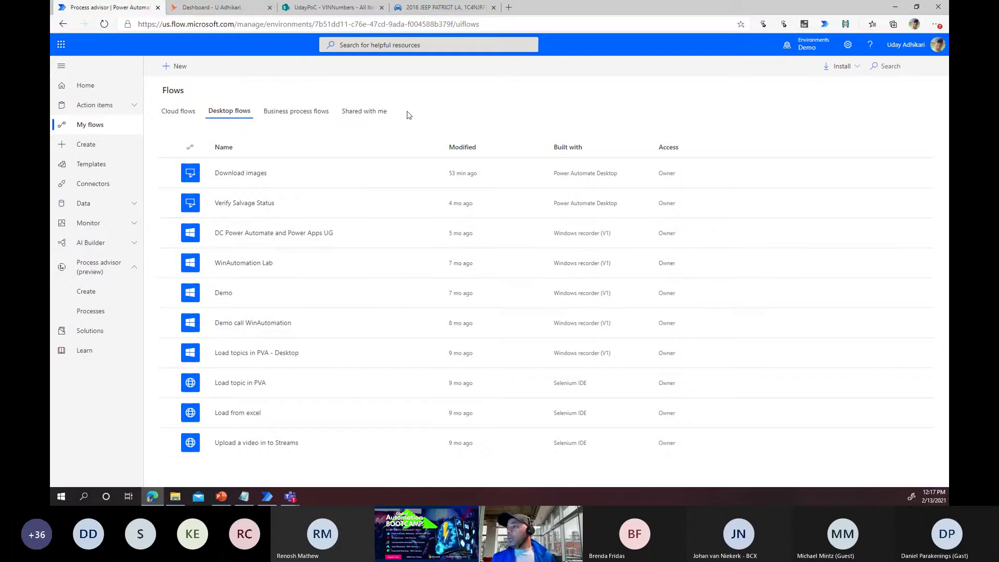
click(292, 115)
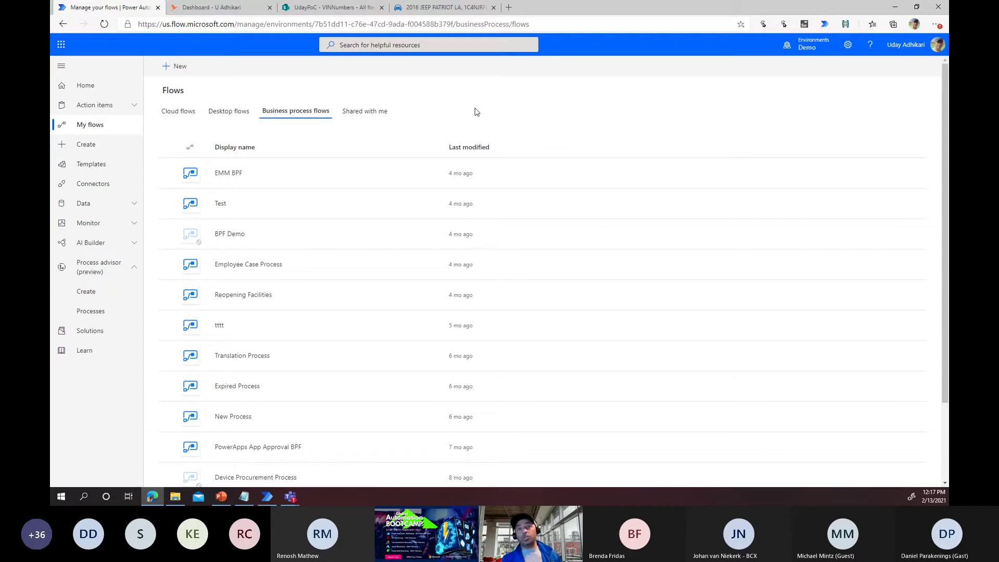
click(365, 111)
click(230, 112)
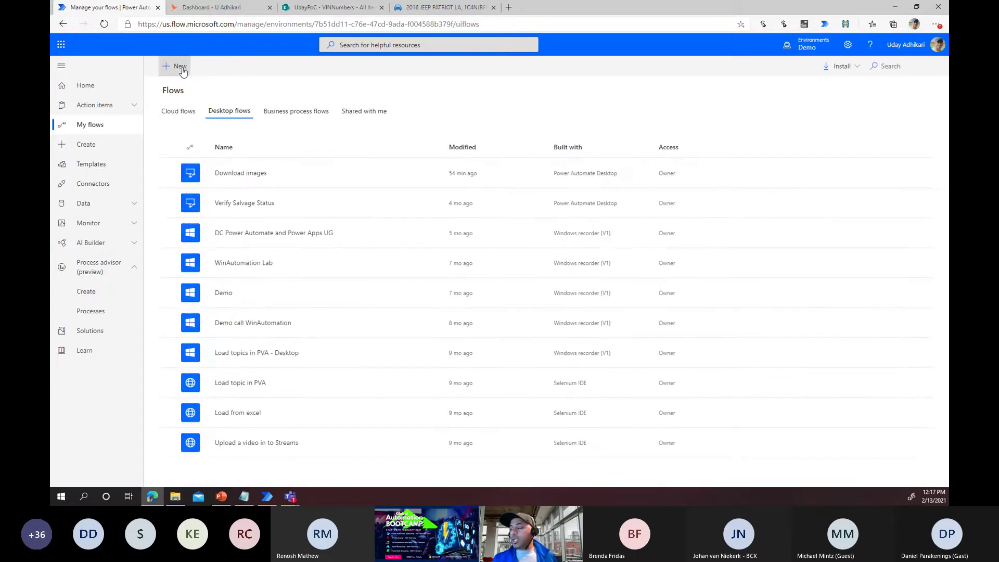
Step: Examine the dialog for building a desktop flow and the available install options, closing both without choosing anything
click(179, 67)
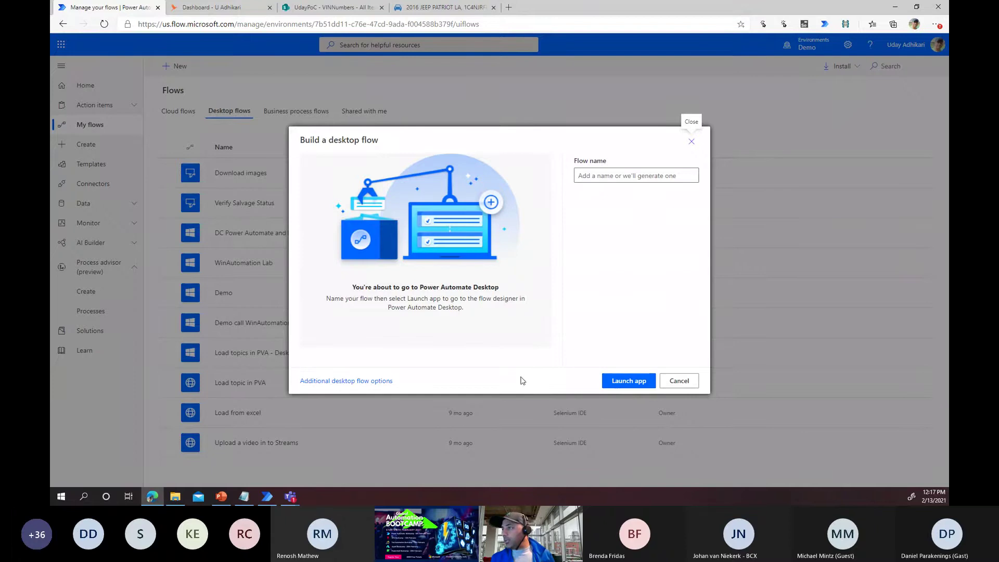
click(679, 381)
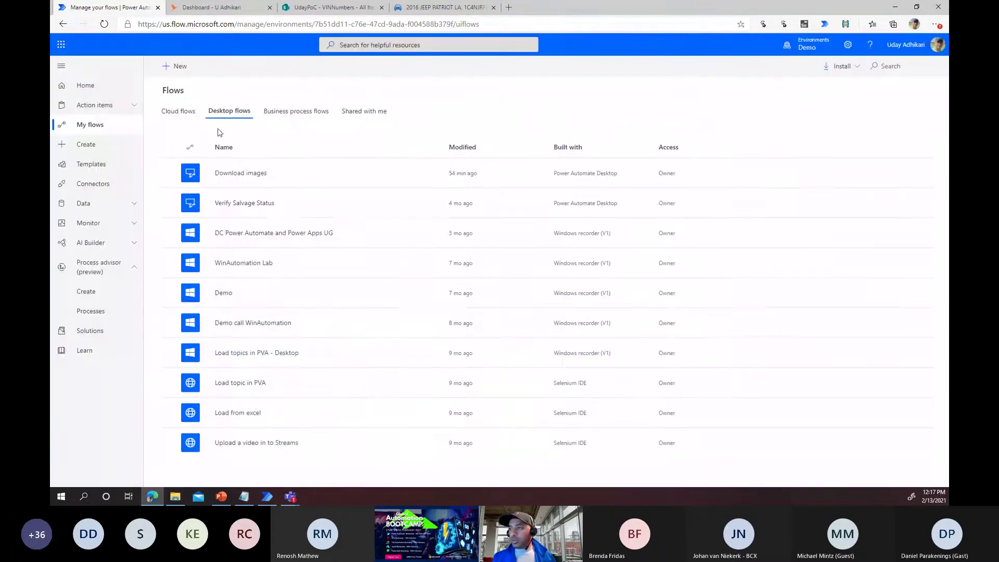
click(857, 67)
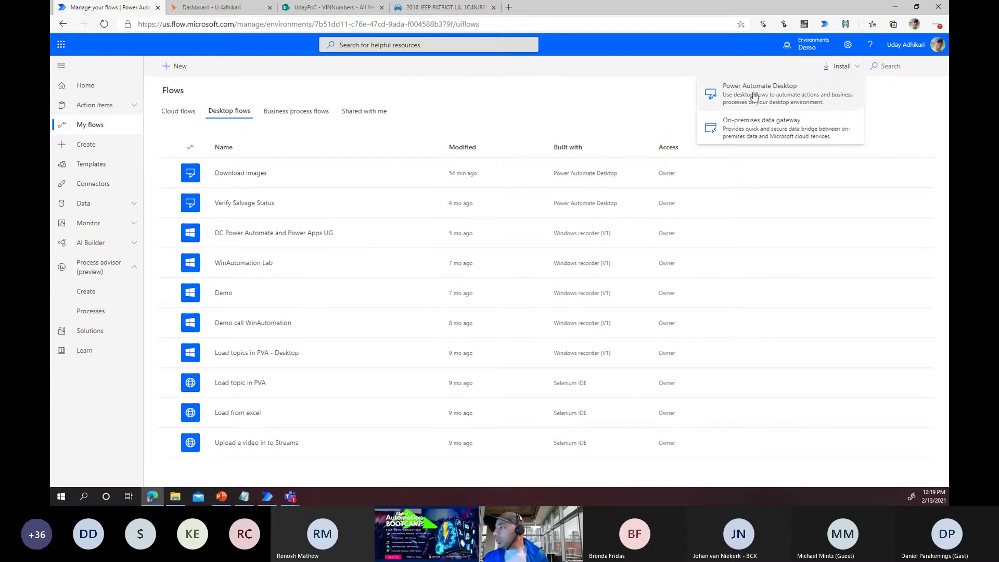
click(609, 127)
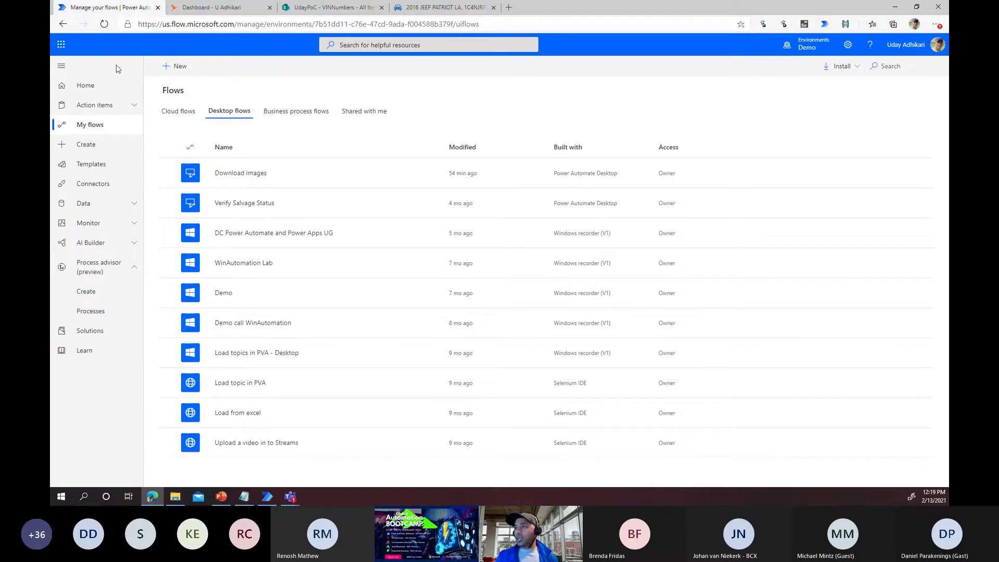
Step: Create a new desktop flow named Global Automation Bootcamp and launch it in Power Automate Desktop
click(180, 71)
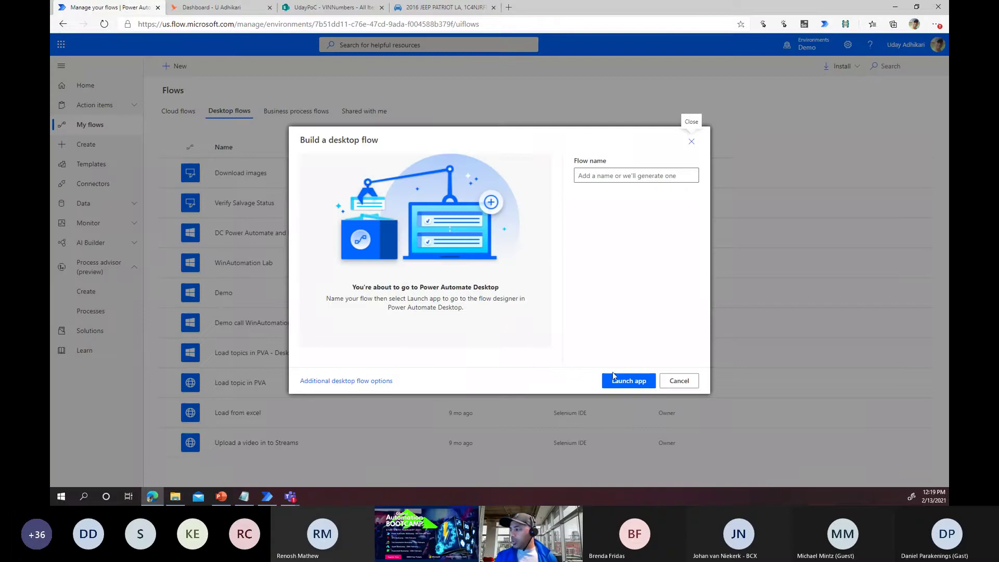
click(597, 177)
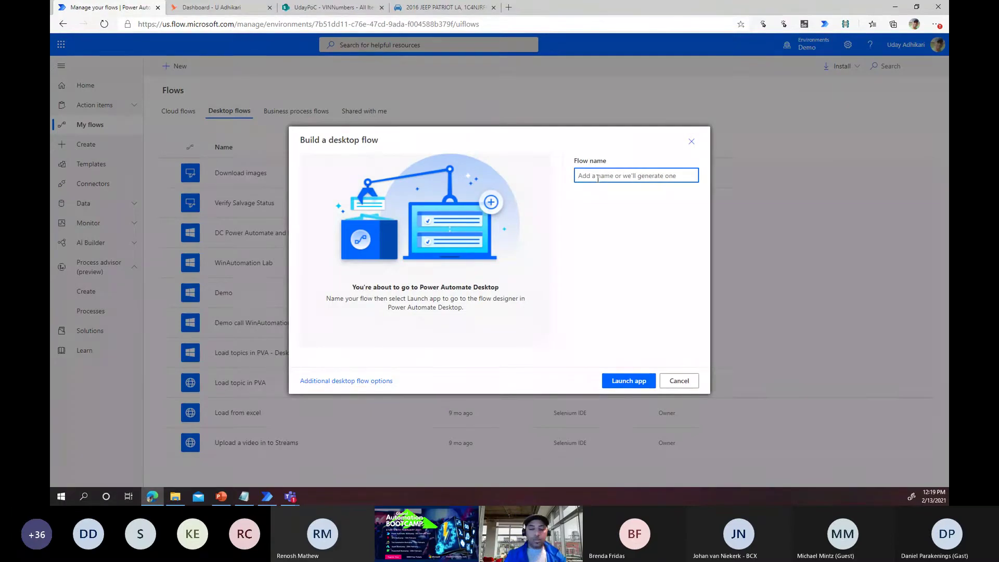
text(Autom)
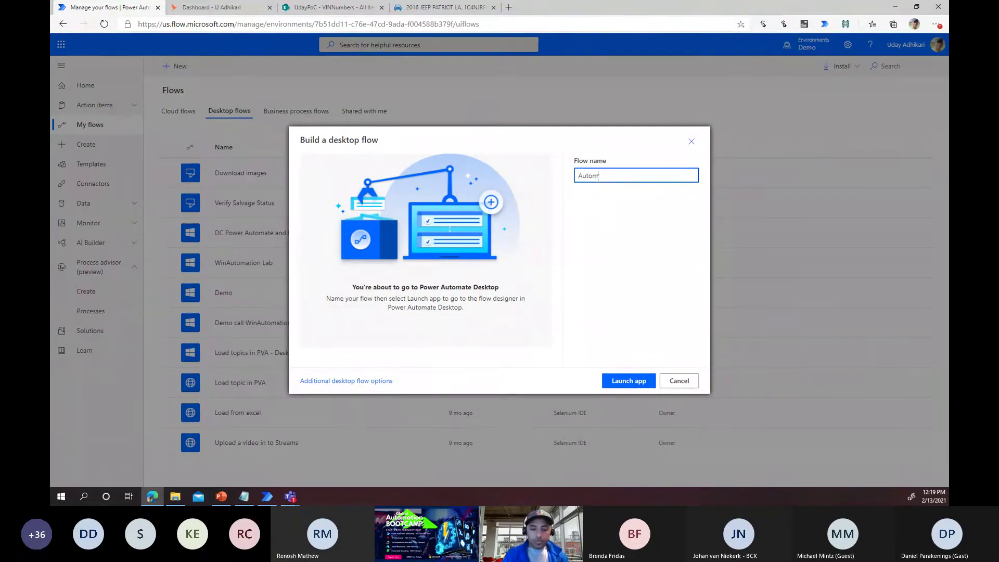
text(ation Bootcamp)
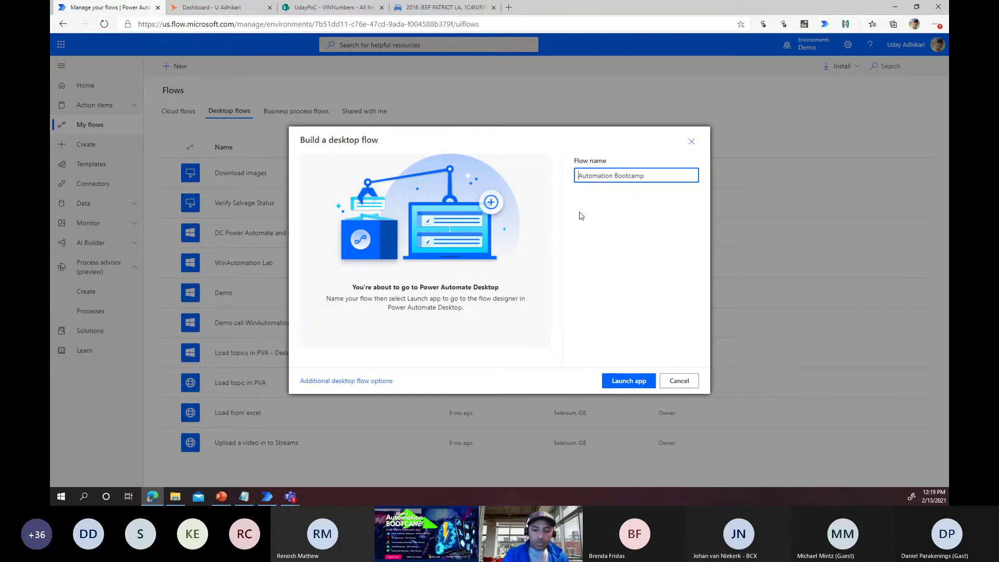
text(Blobal)
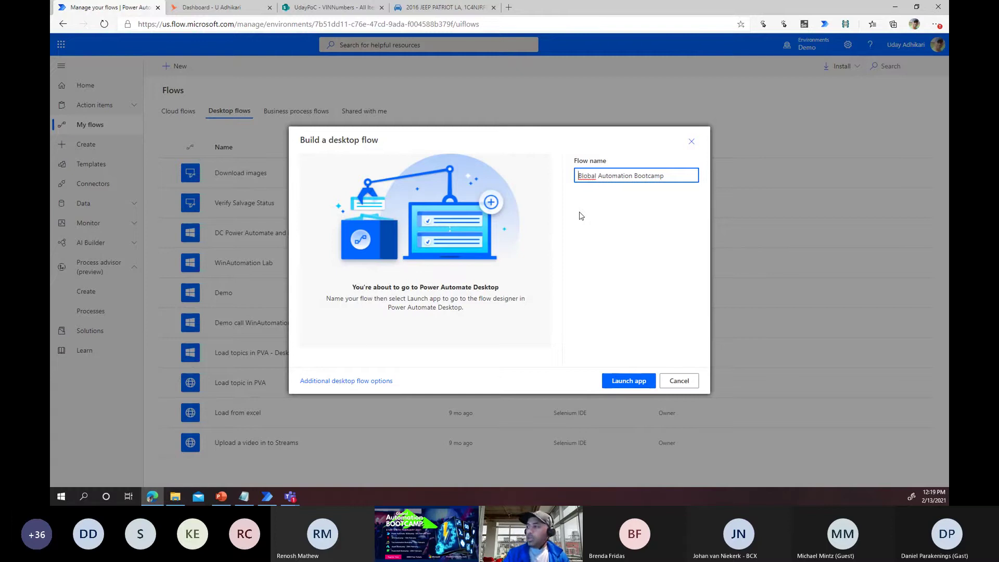
key(shift+Right)
text(G)
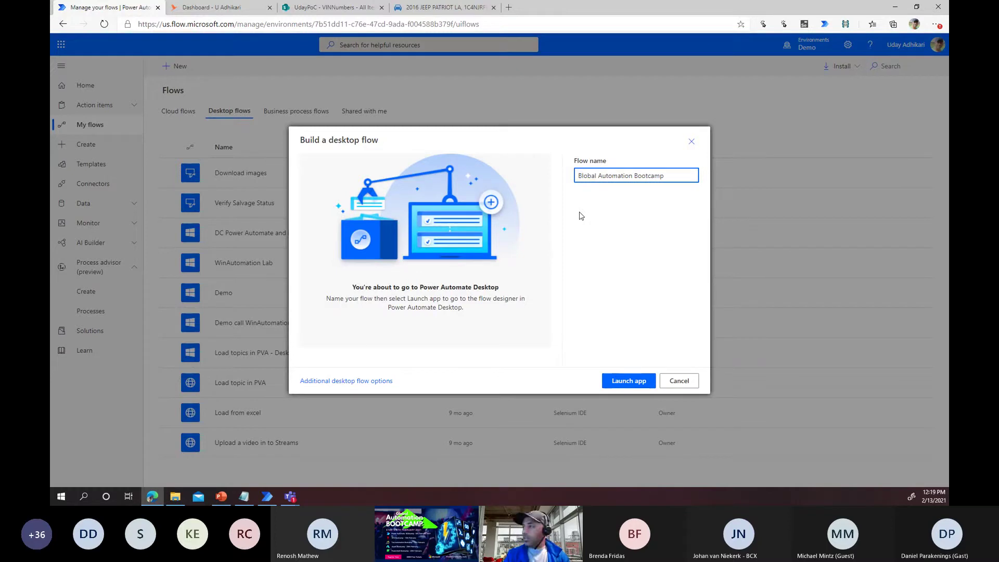
key(BackSpace)
key(Delete)
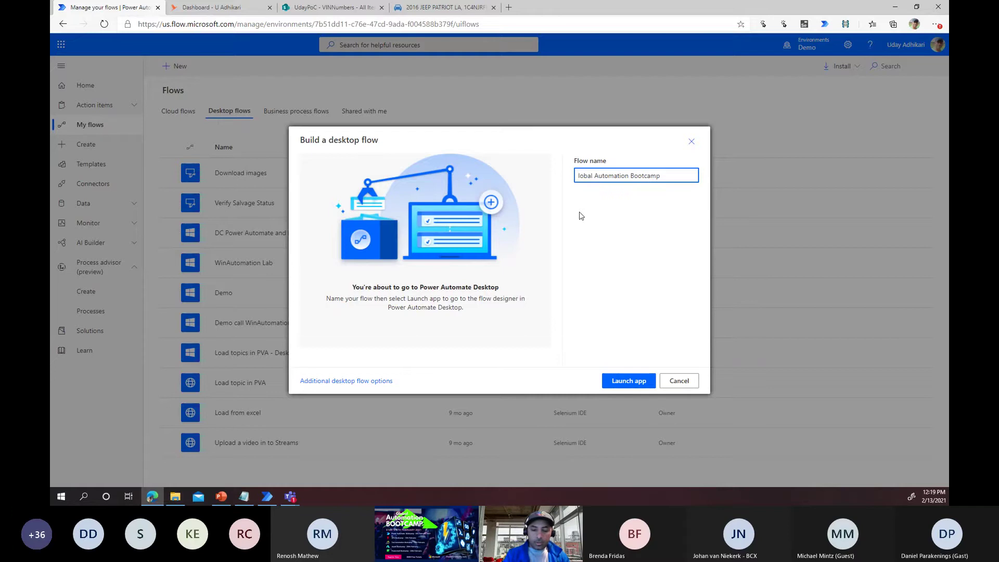
text(G)
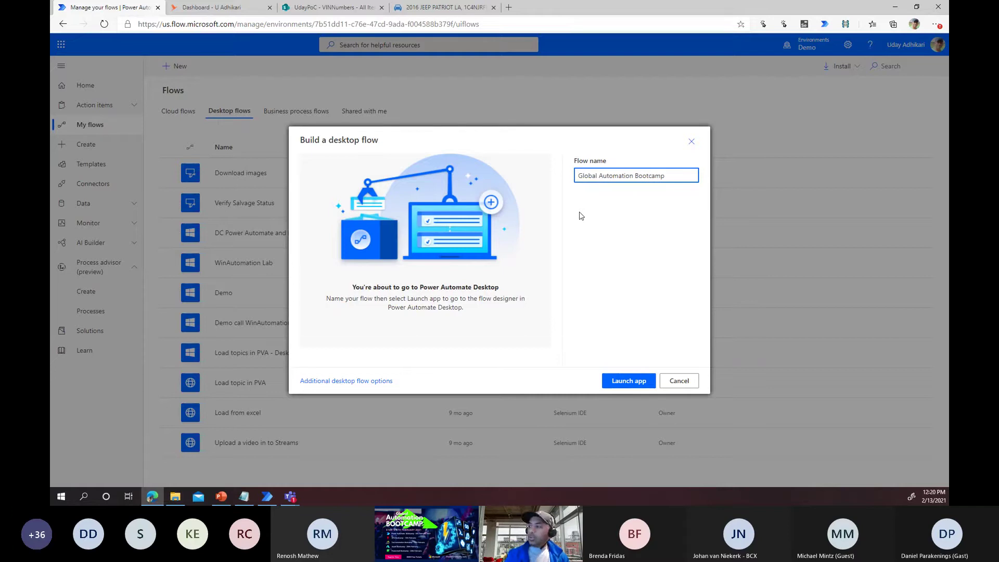
click(633, 383)
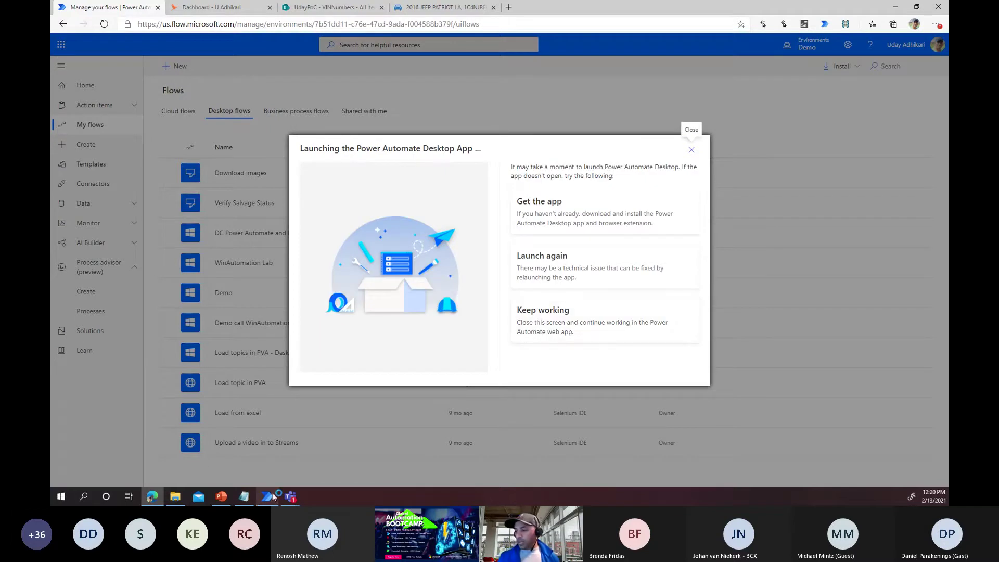
mouse_move(268, 497)
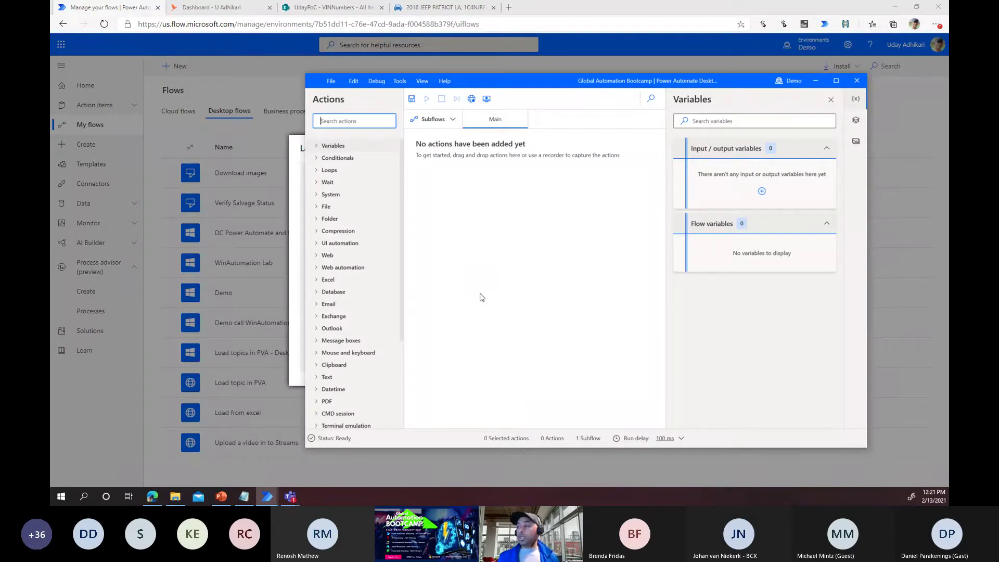
Step: Check the Microsoft Edge browser extension for Power Automate on its add-on page, then close that page
click(406, 83)
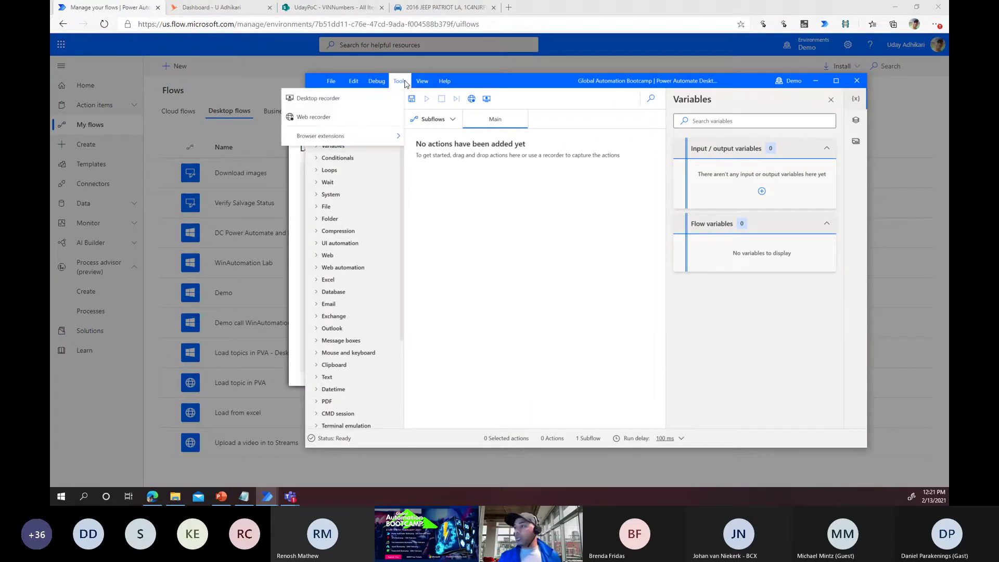
mouse_move(377, 142)
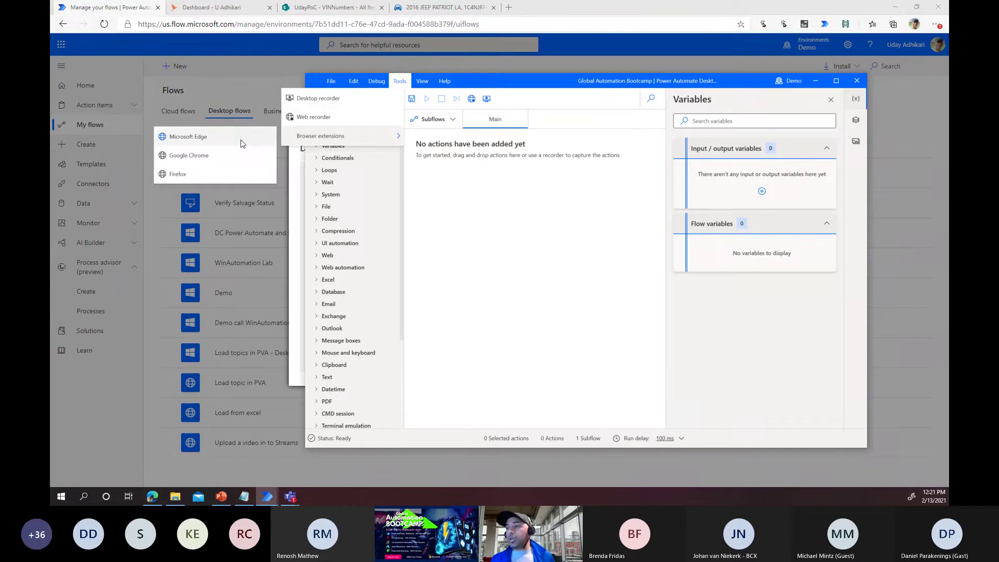
click(181, 137)
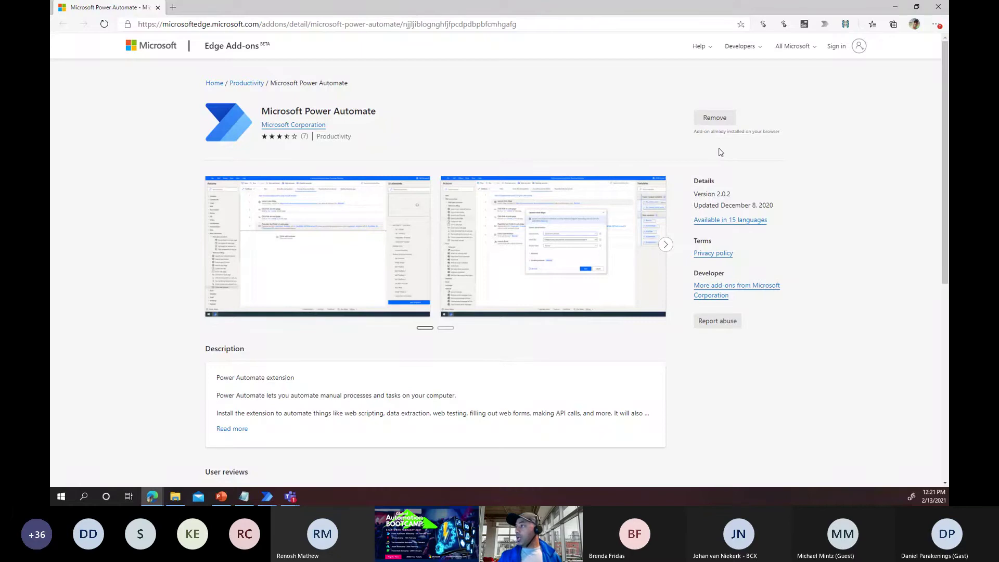
click(938, 7)
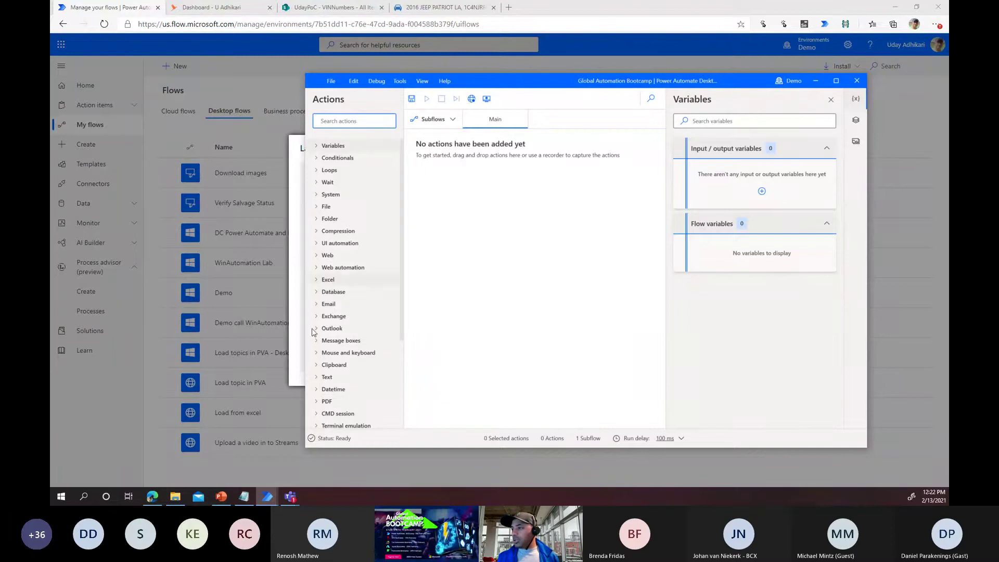
Step: Browse the available action categories, examining the Web automation, UI automation and PDF groups
scroll(337, 333, down, 3)
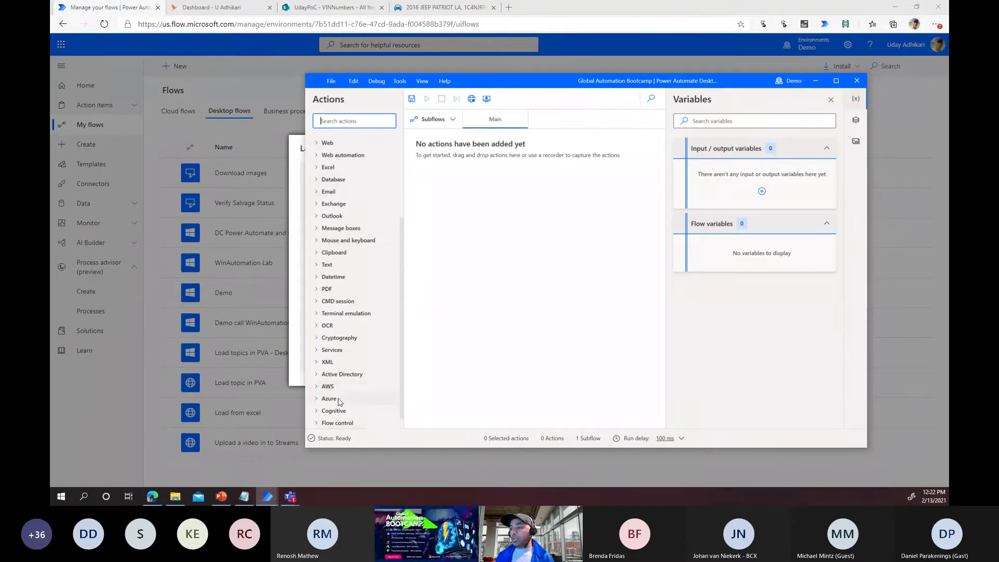
scroll(339, 407, up, 1)
scroll(339, 407, up, 2)
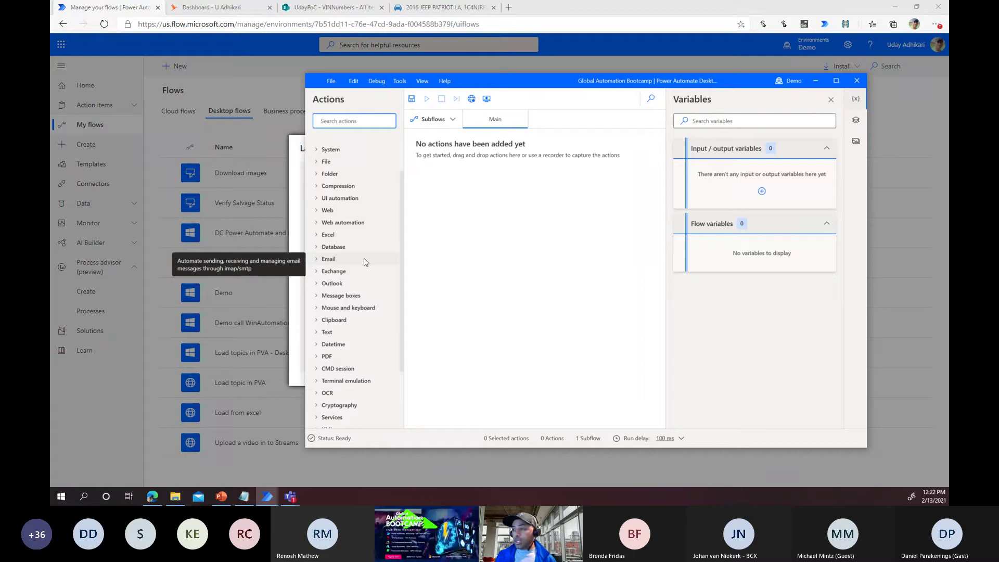
click(316, 223)
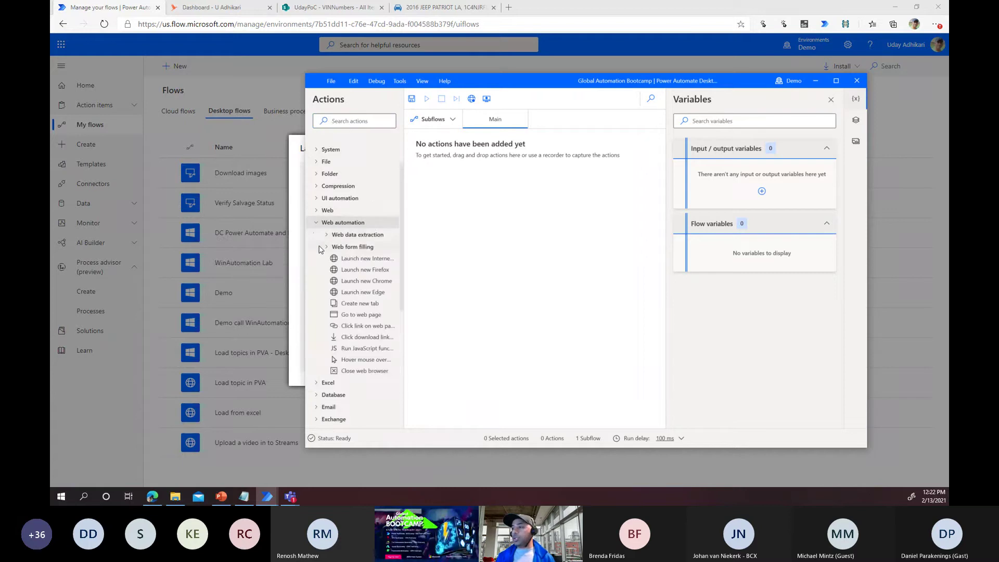
click(316, 222)
click(317, 198)
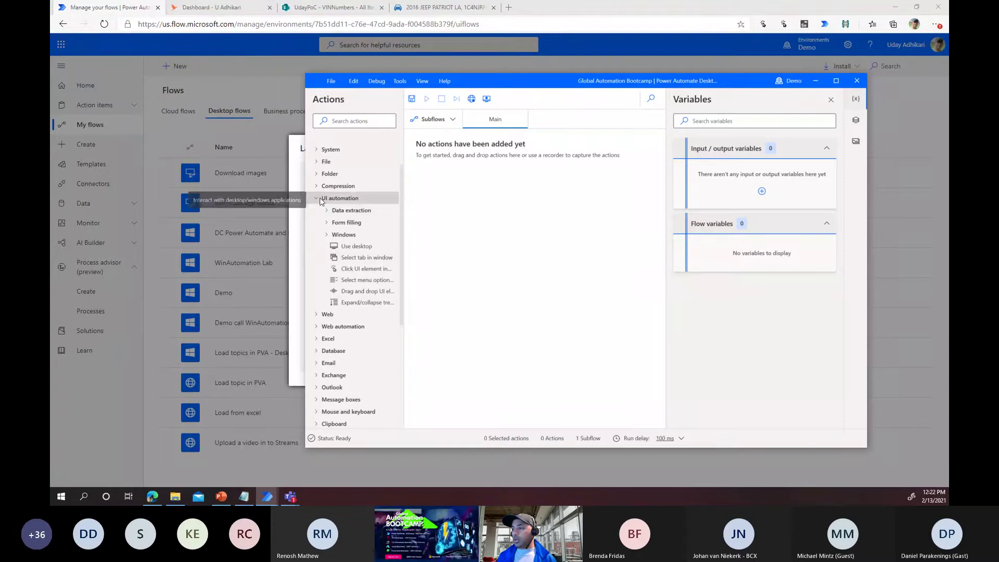
click(320, 201)
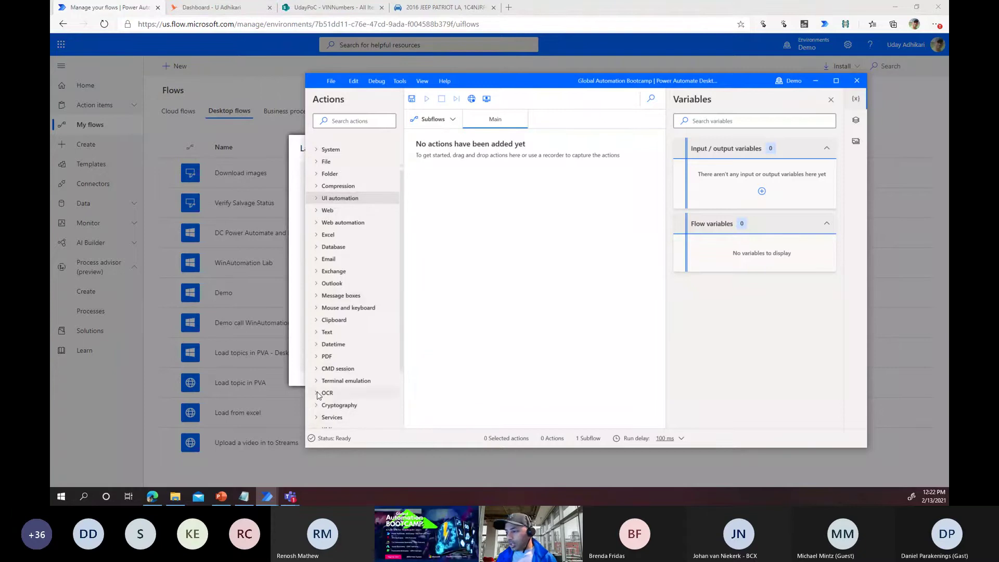
click(318, 357)
click(317, 358)
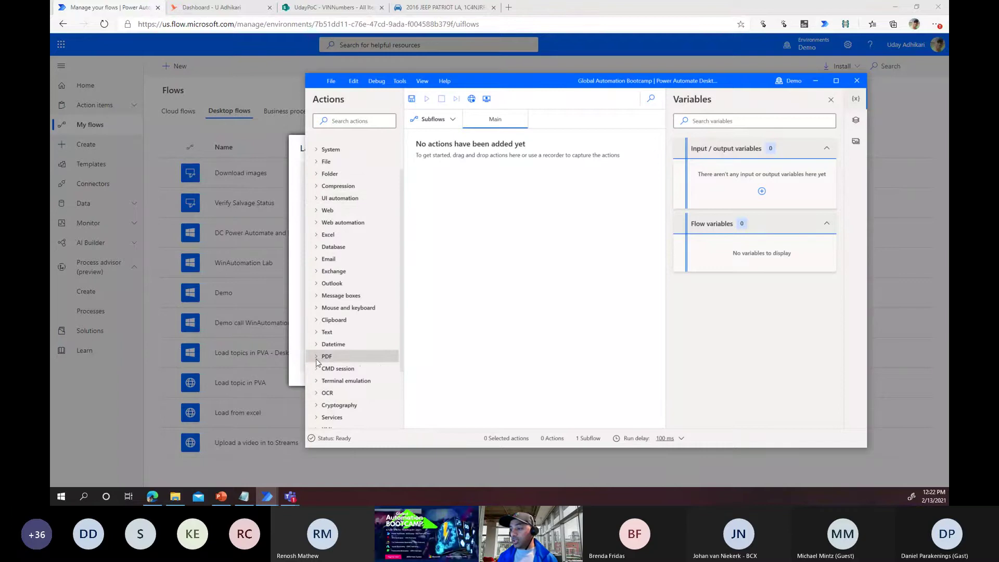
scroll(333, 406, down, 2)
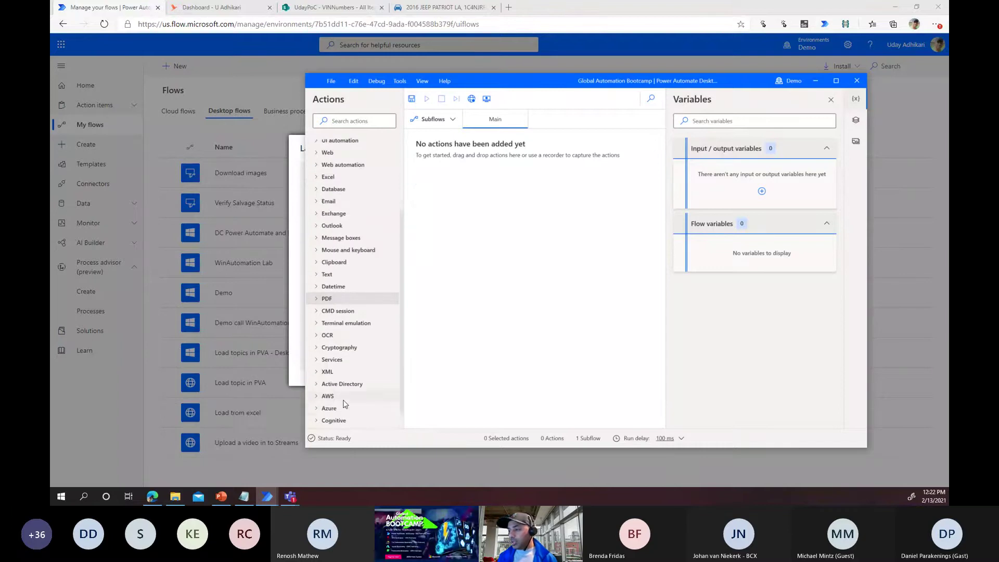
Step: Examine the actions in the Excel group and the flow's list of subflows, leaving both unchanged
scroll(343, 405, up, 3)
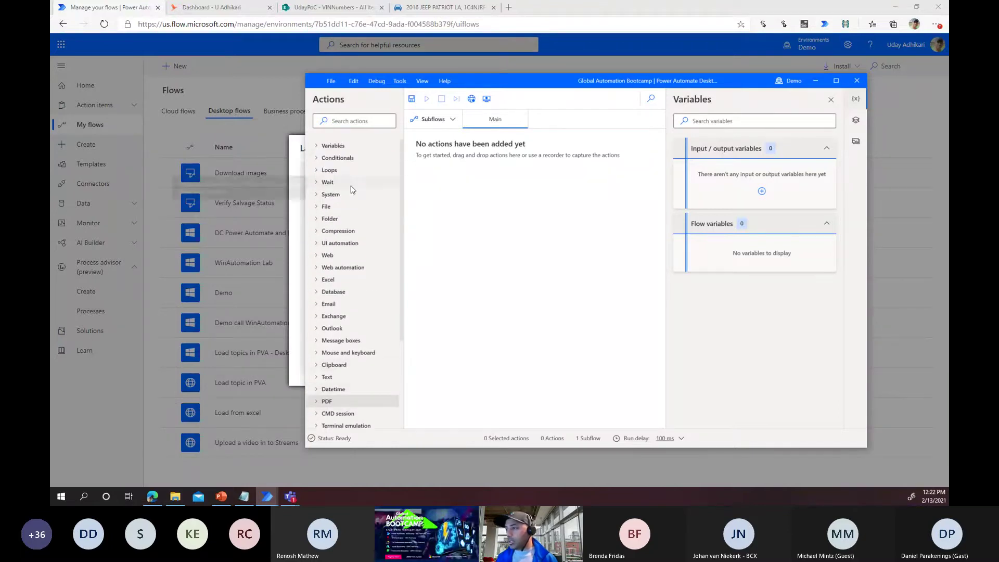
click(320, 280)
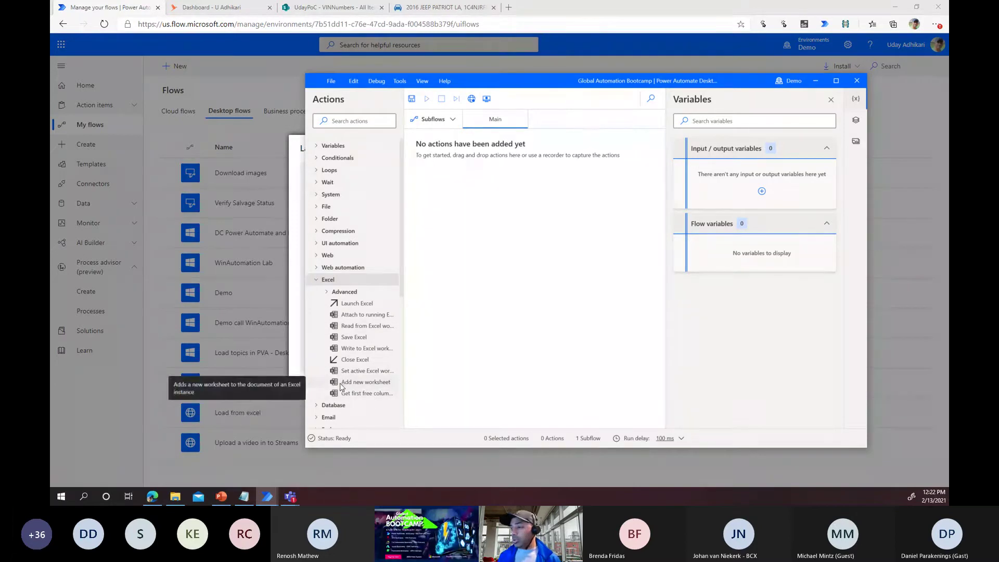
click(320, 281)
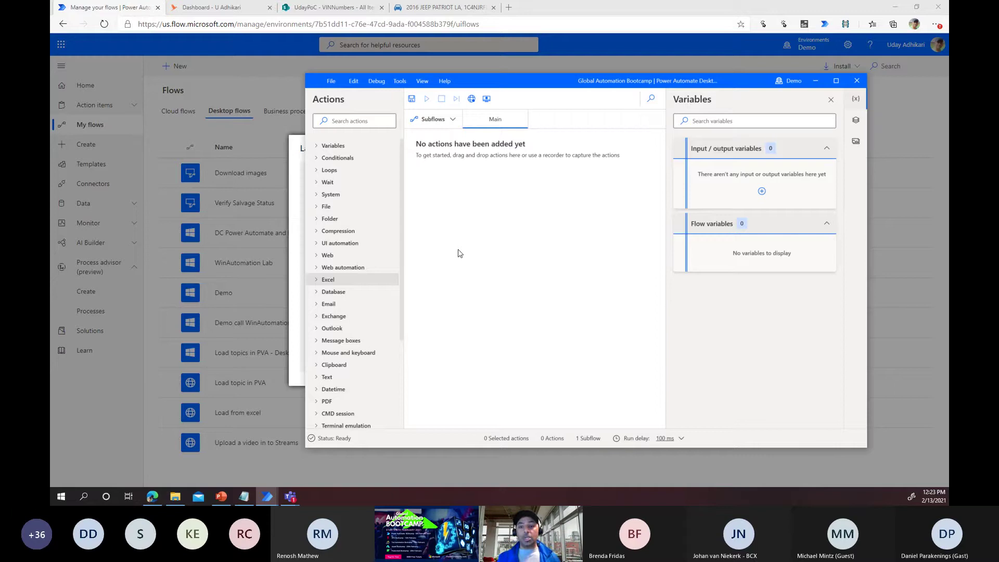
click(429, 122)
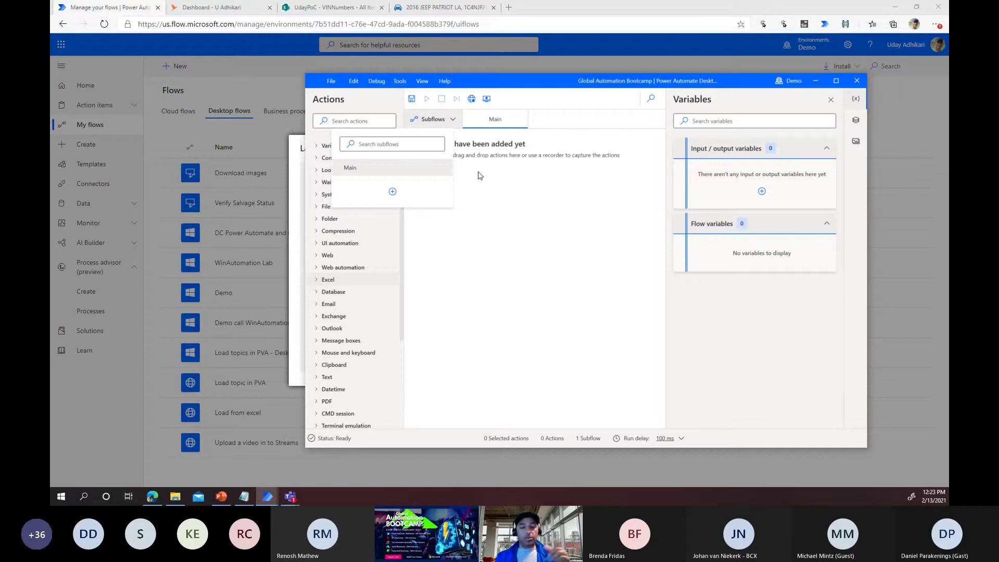
click(541, 184)
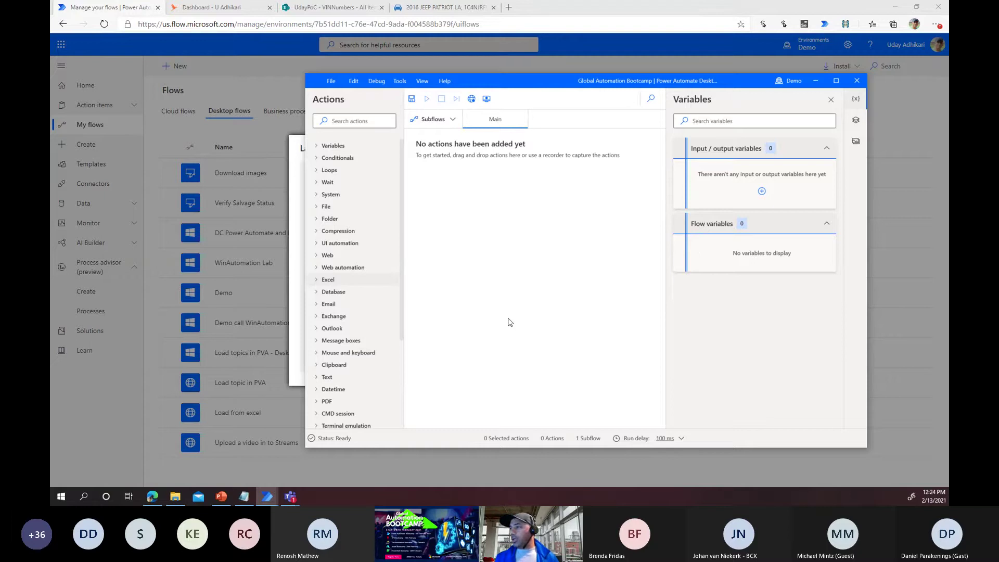
Step: Filter the available actions with the search text "laun"
click(338, 122)
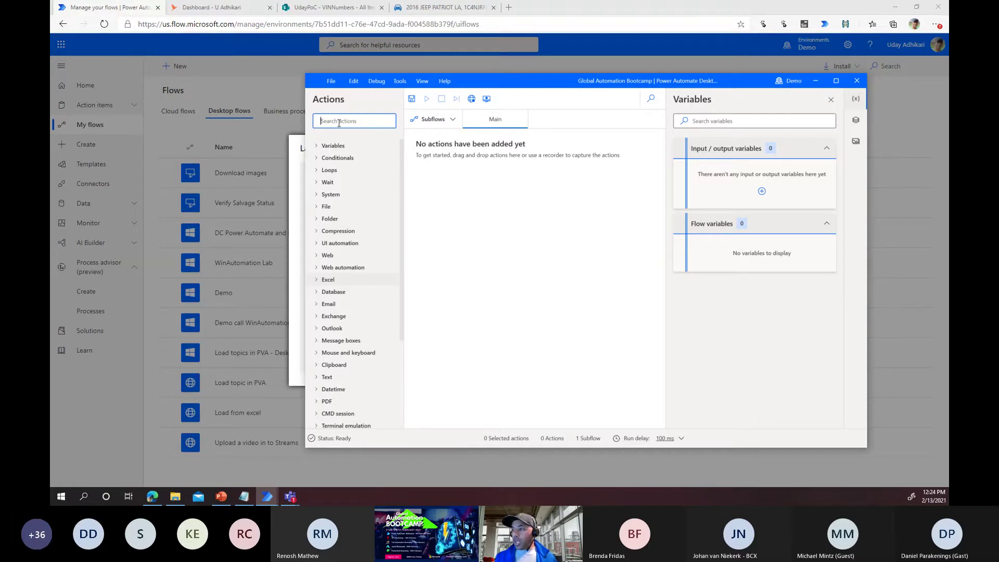
text(lauch)
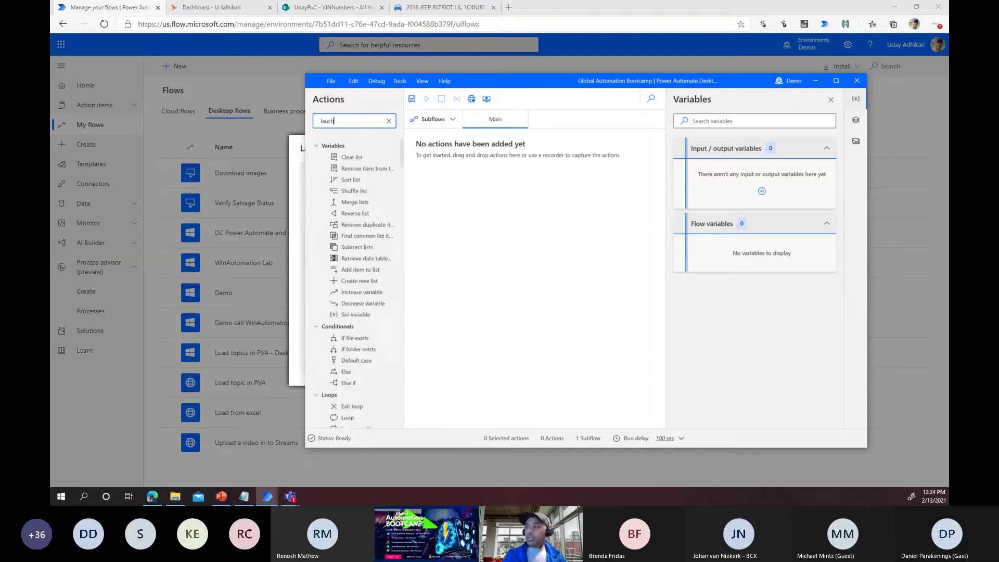
key(BackSpace)
key(BackSpace)
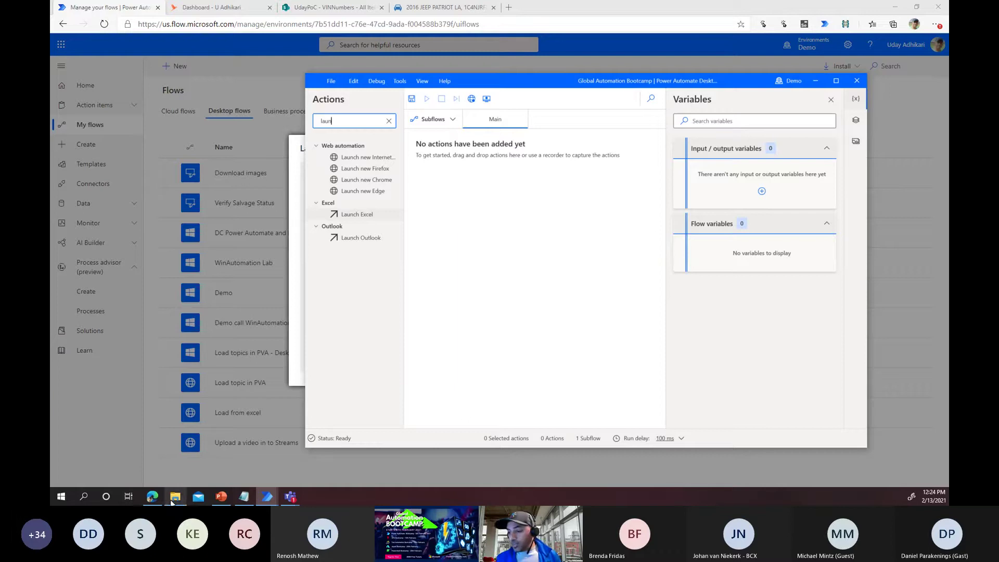
Step: Switch to Microsoft Edge to view the 2016 Jeep Patriot page on poctra.com, and return to the Global Automation Bootcamp flow
mouse_move(153, 503)
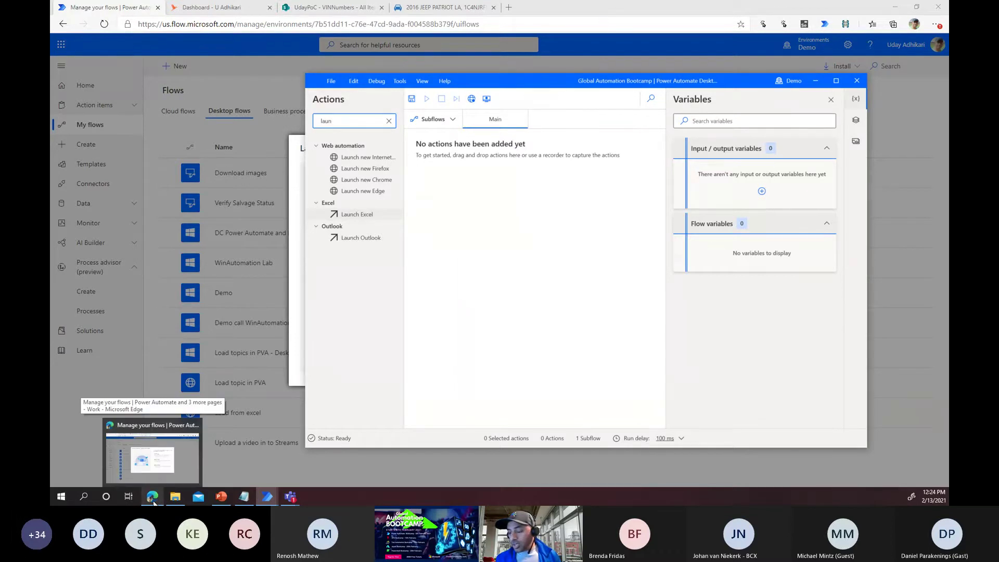
click(153, 501)
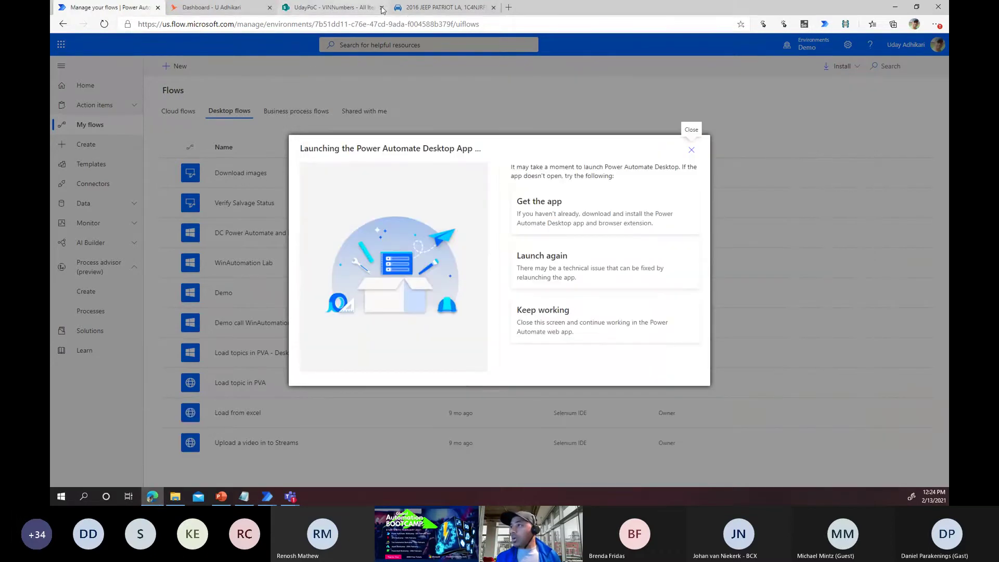
click(416, 11)
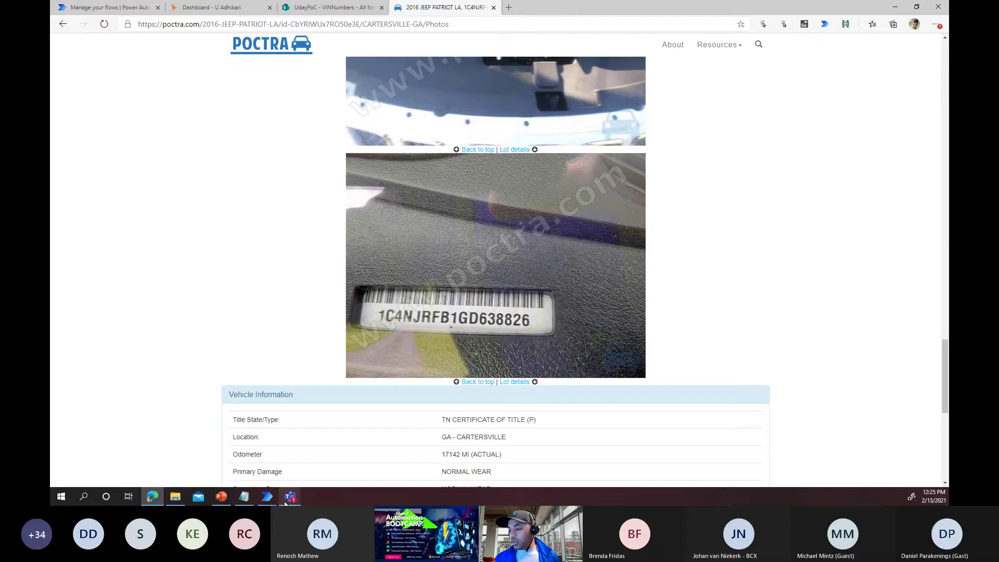
mouse_move(267, 497)
click(293, 476)
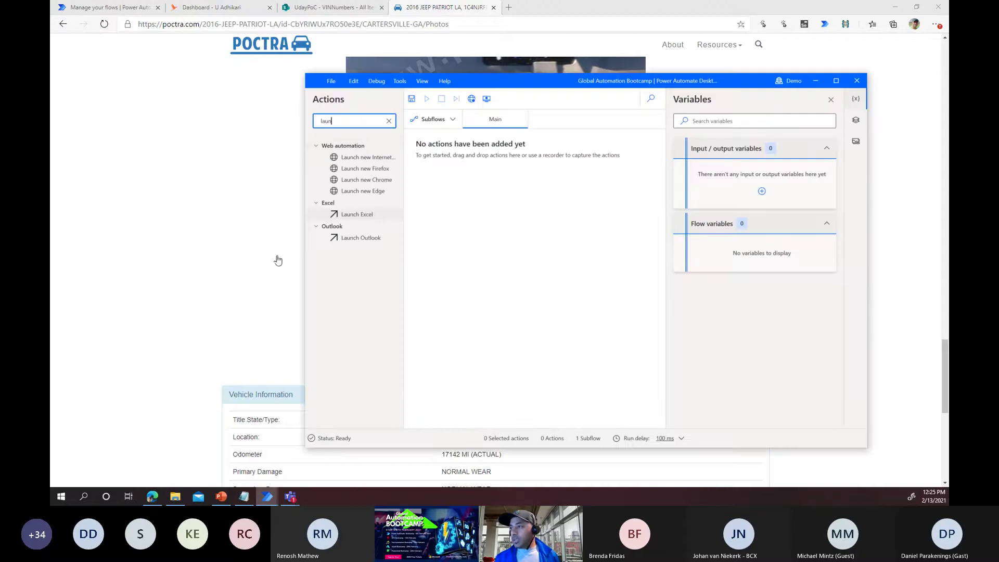
click(363, 191)
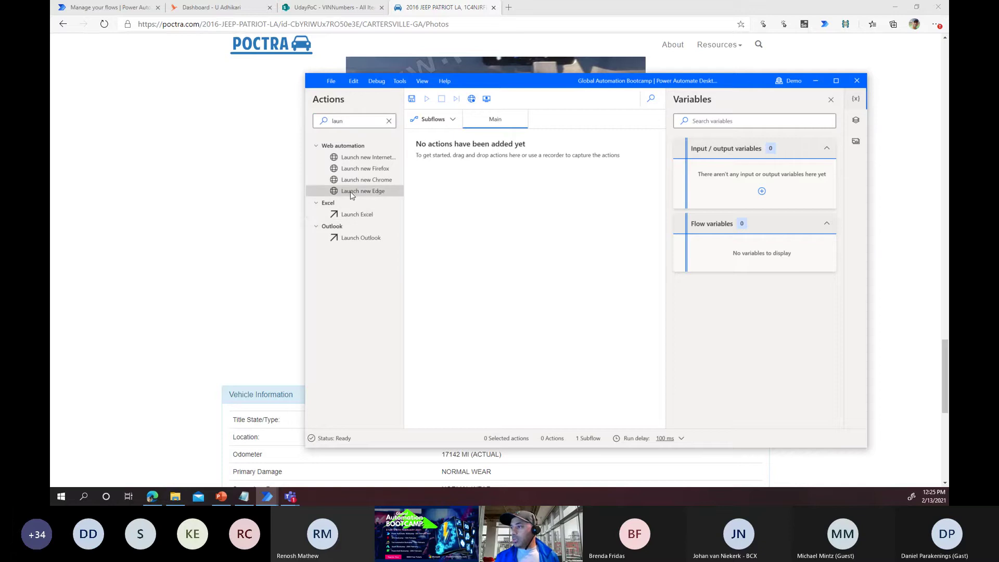
drag(364, 192, 485, 187)
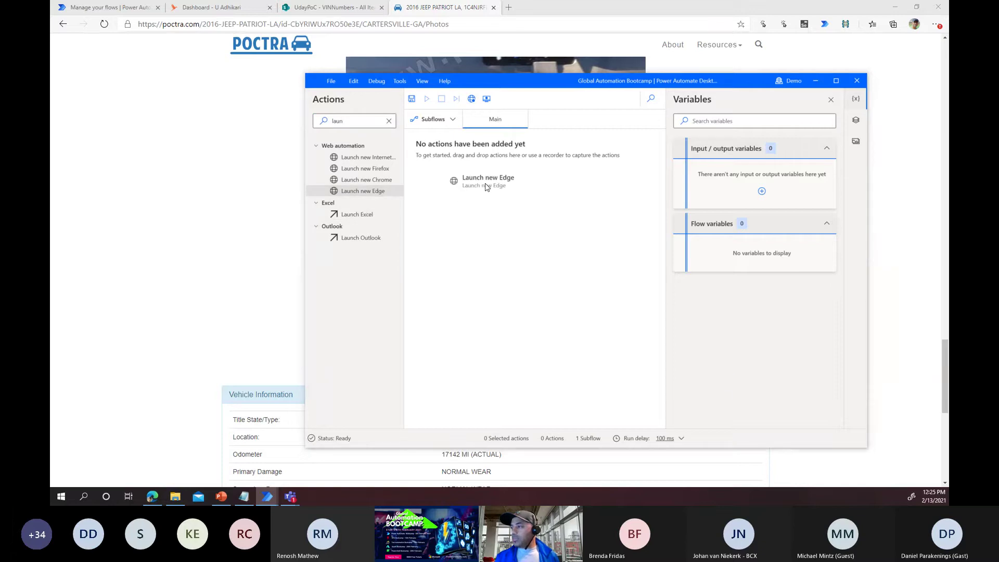
click(525, 246)
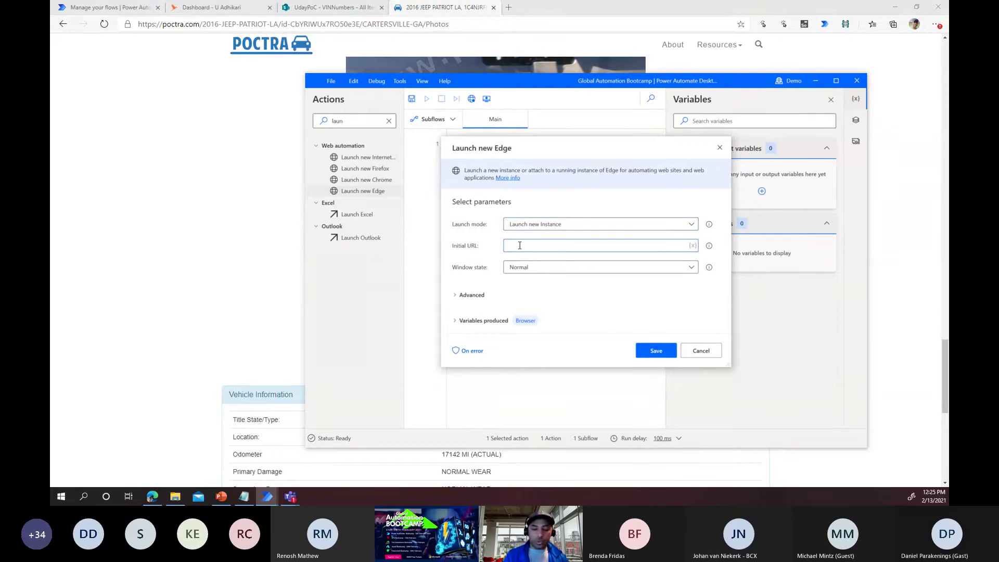
text(htpps)
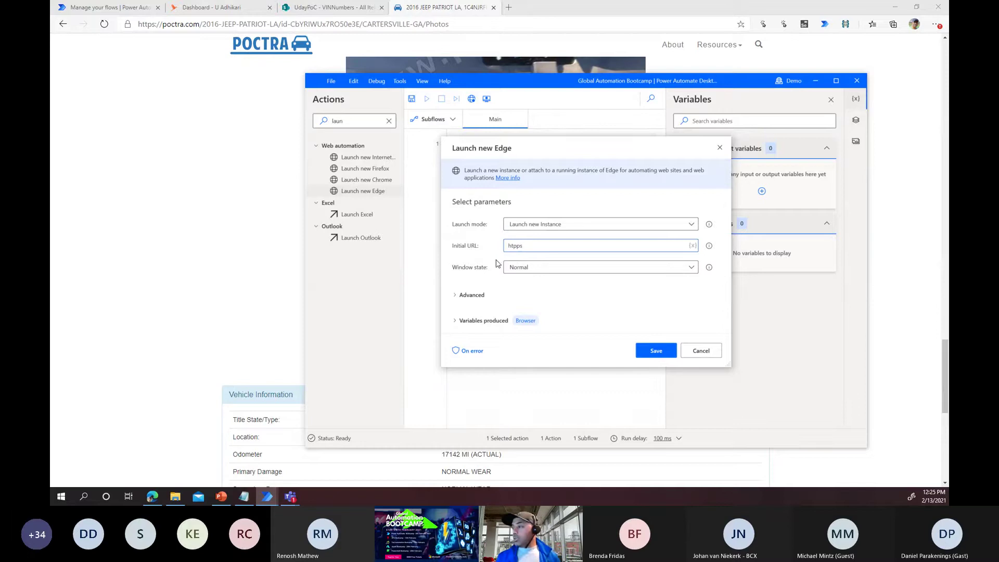
key(BackSpace)
key(BackSpace)
key(BackSpace)
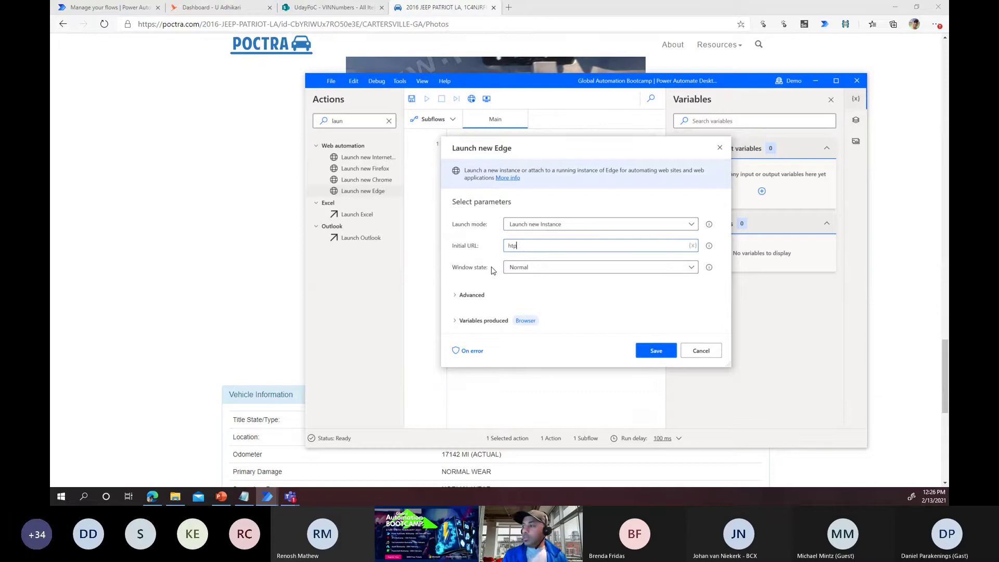
text(tps)
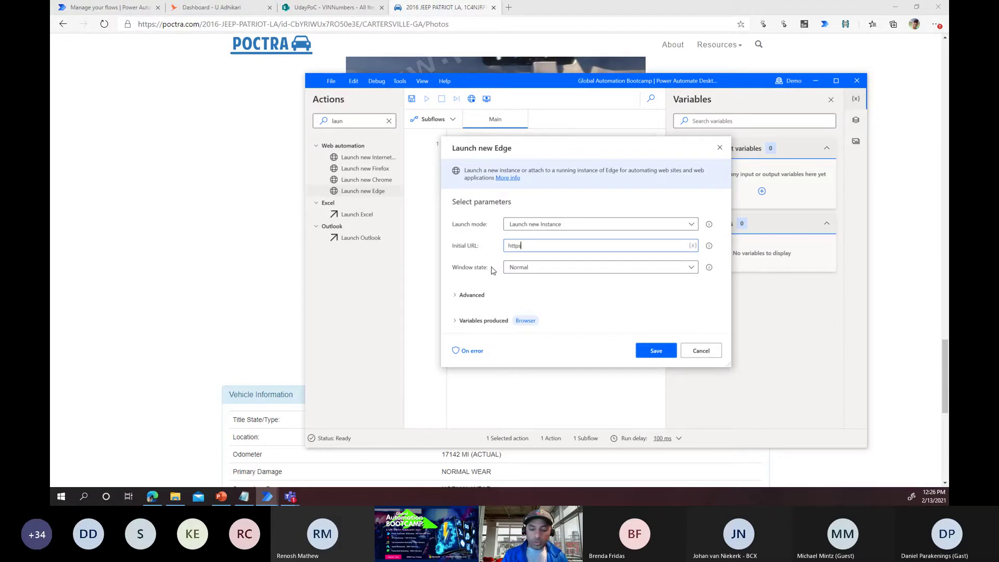
text(://poc)
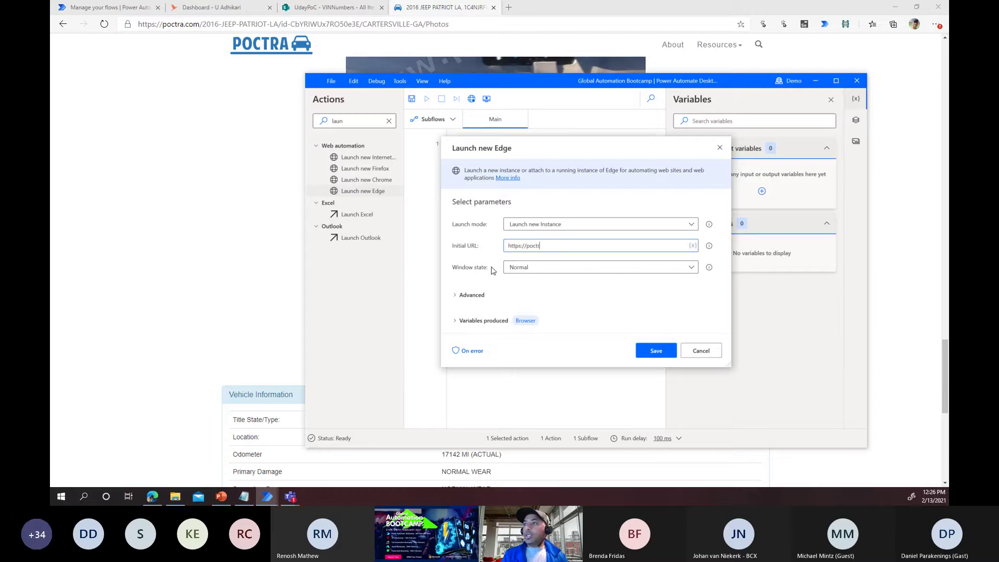
text(tra.com)
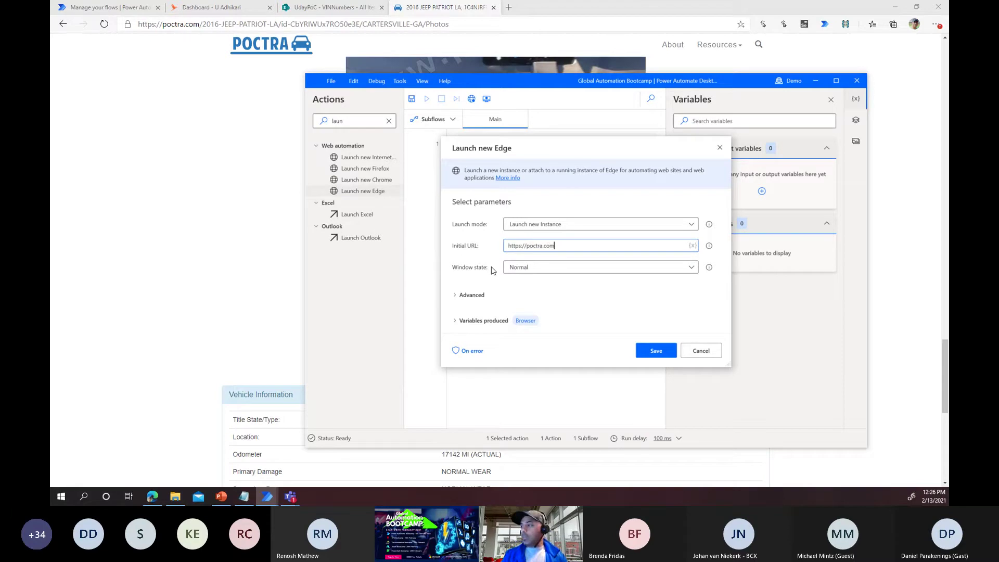
Step: Set the Edge window state to Maximized and save the Launch new Edge action
click(559, 267)
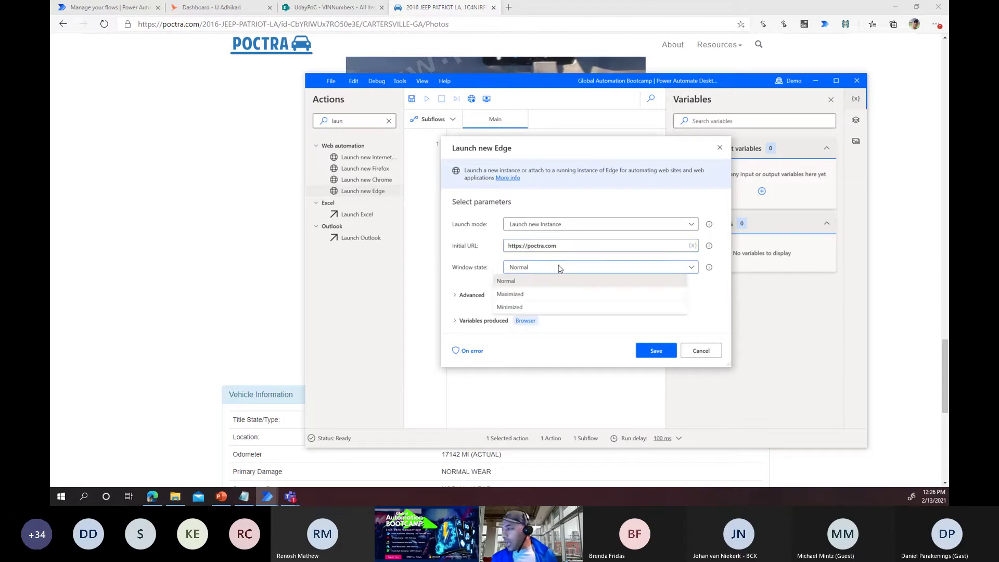
click(517, 295)
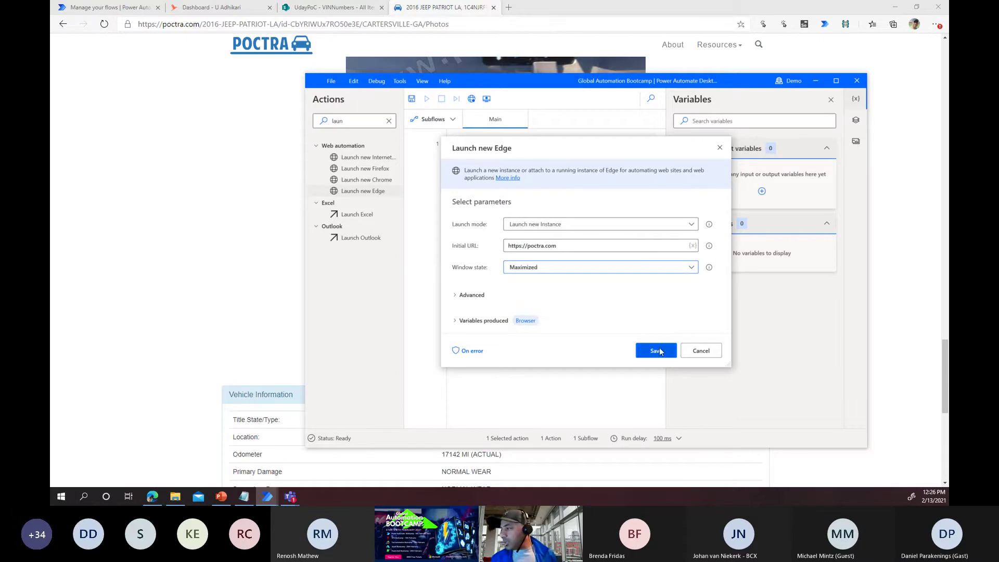
click(659, 351)
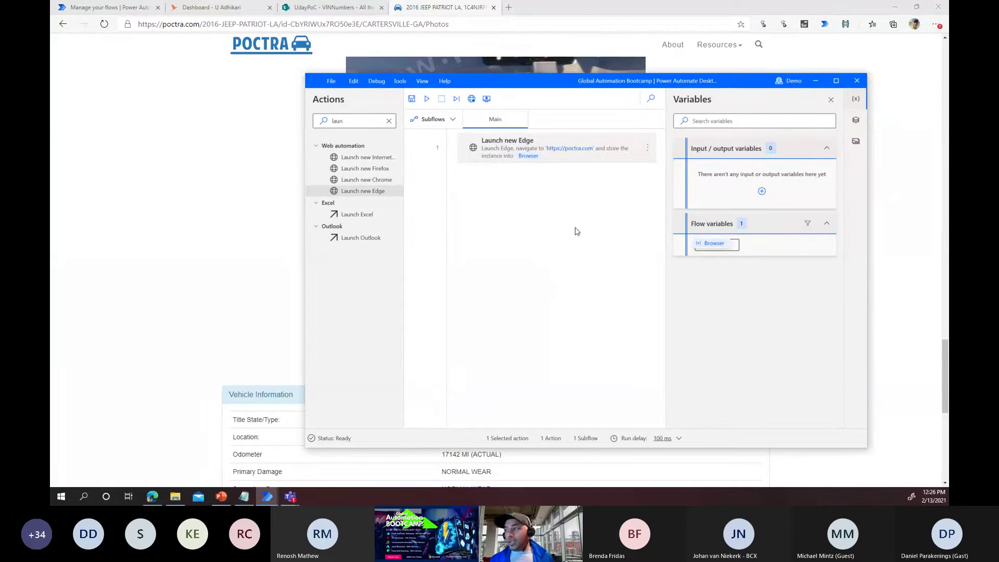
Step: Review the Launch new Edge action's parameters and its available editing options without changing anything
double_click(498, 148)
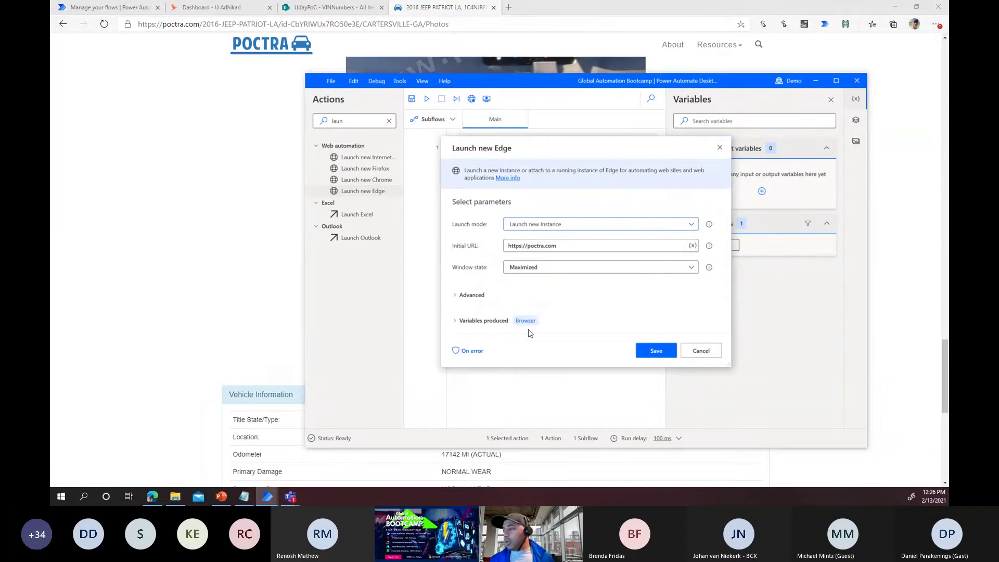
click(700, 351)
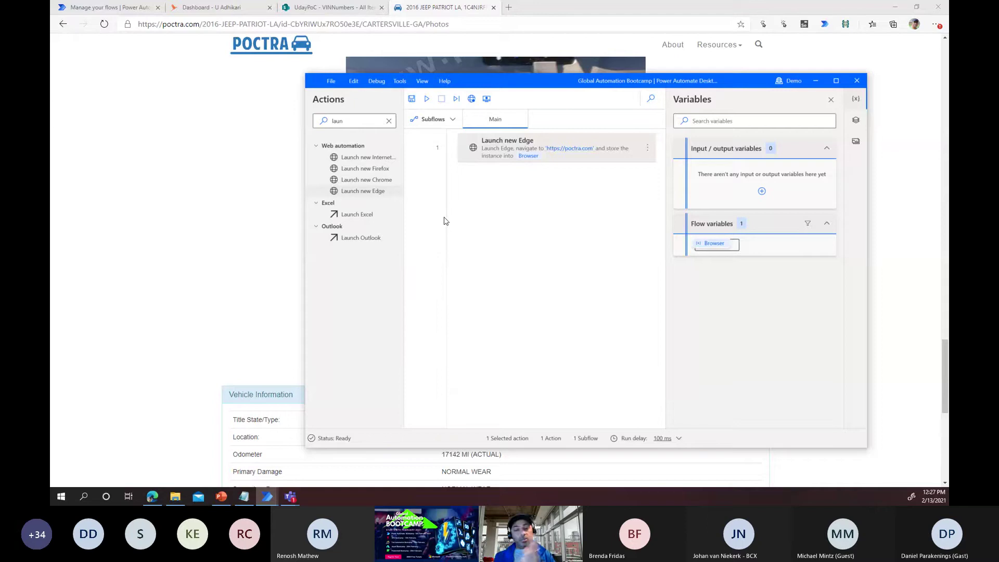
right_click(435, 163)
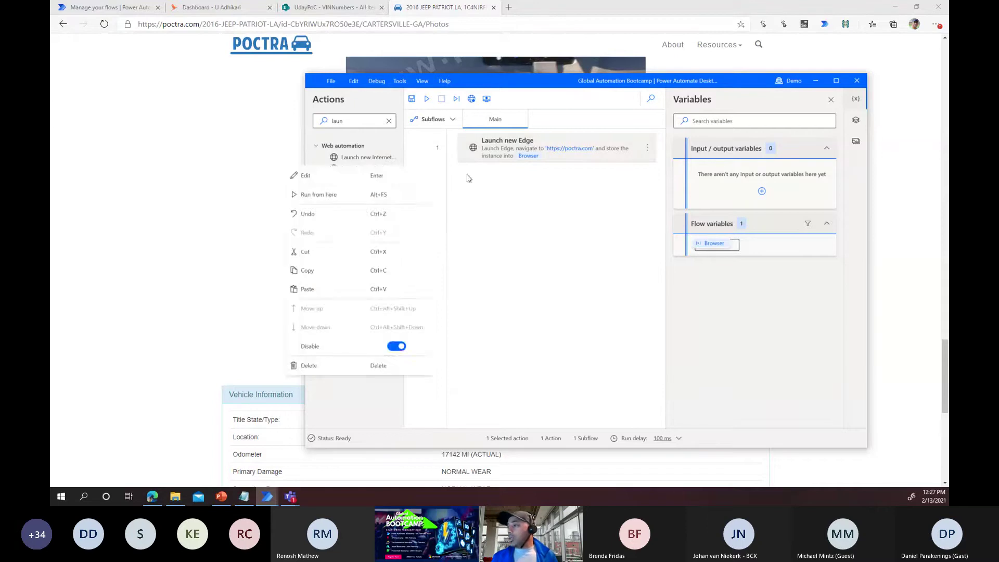
click(494, 212)
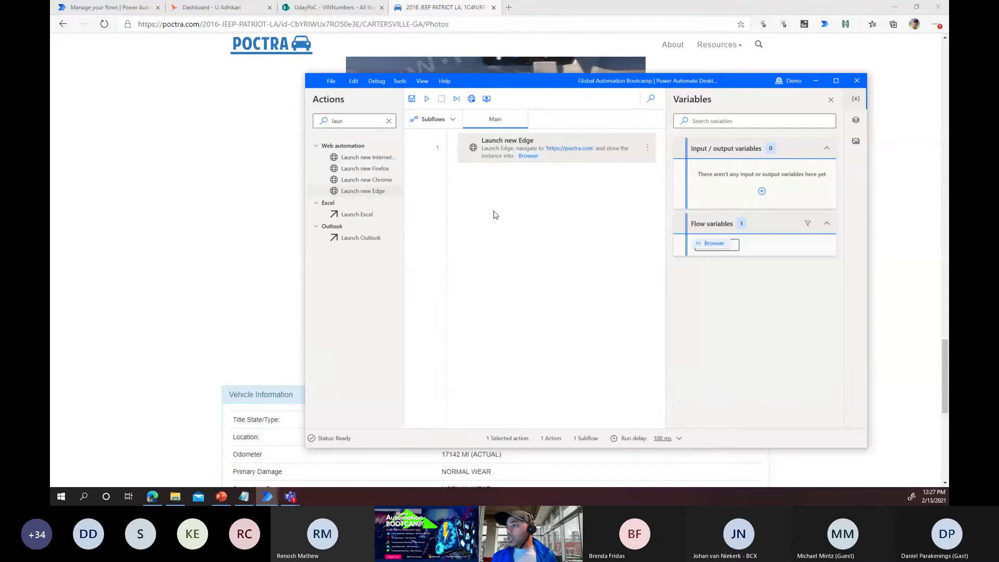
Step: Try to start a web recording session in Microsoft Edge, and close the Microsoft home page window opened for it
click(473, 100)
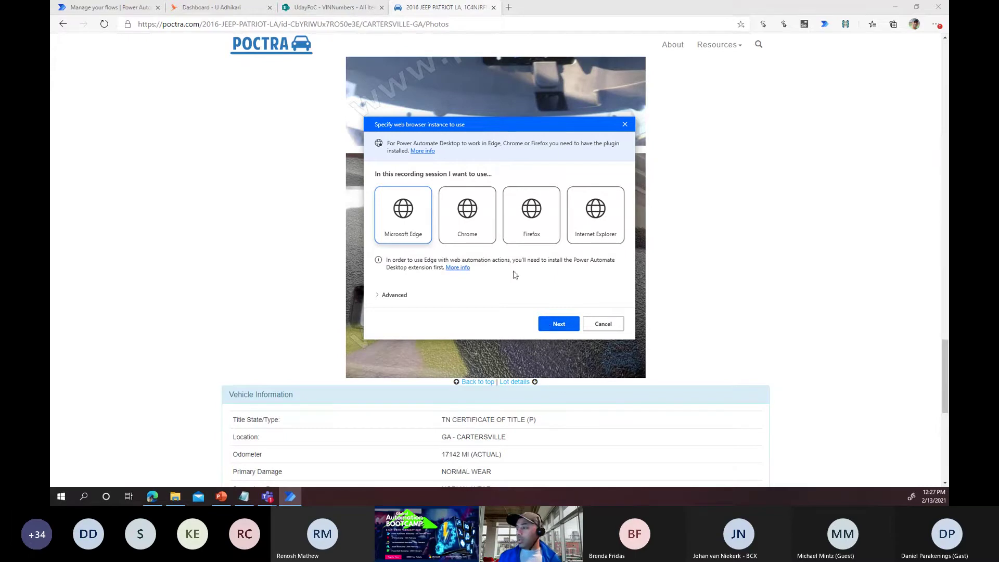
click(556, 325)
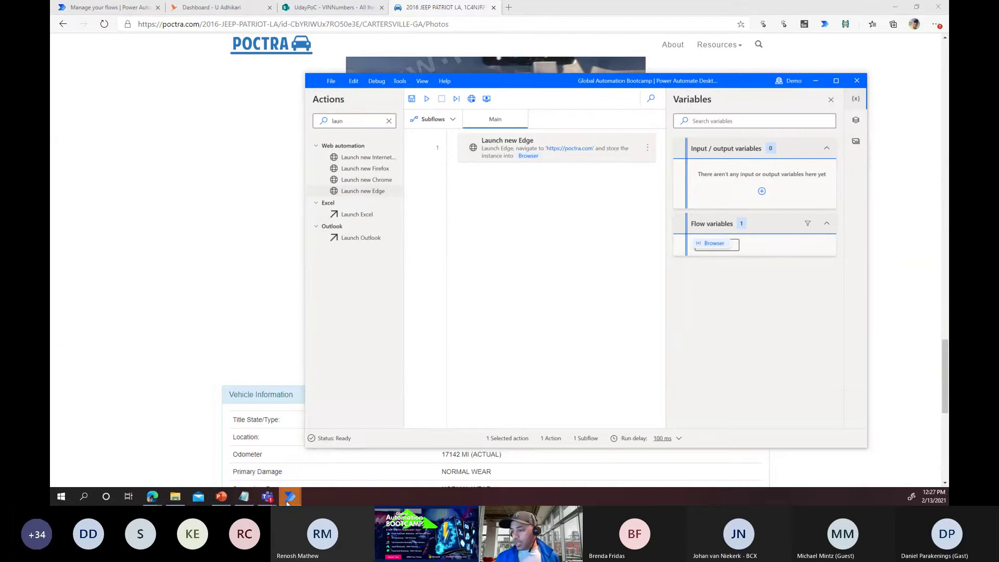
mouse_move(290, 497)
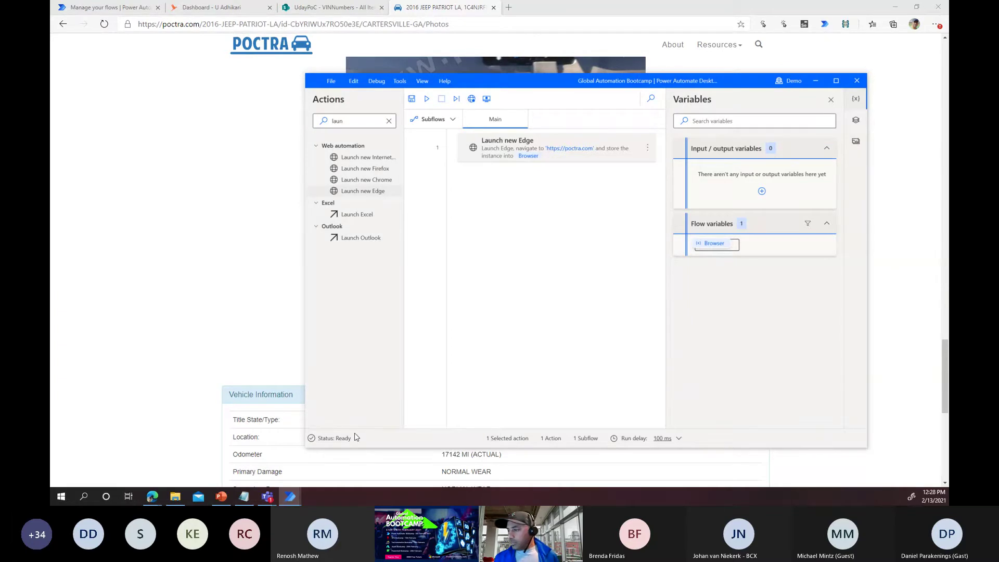
mouse_move(157, 500)
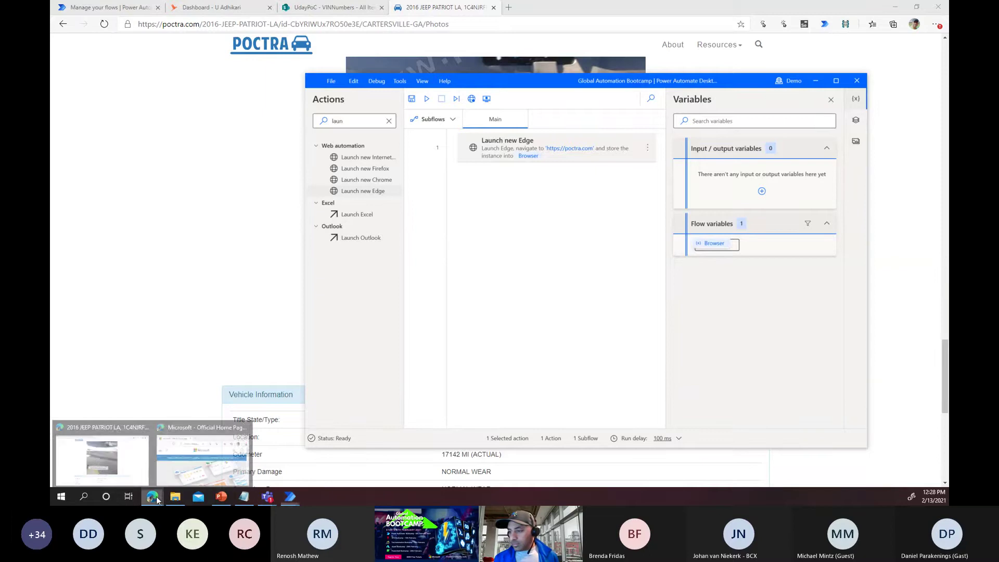
click(202, 454)
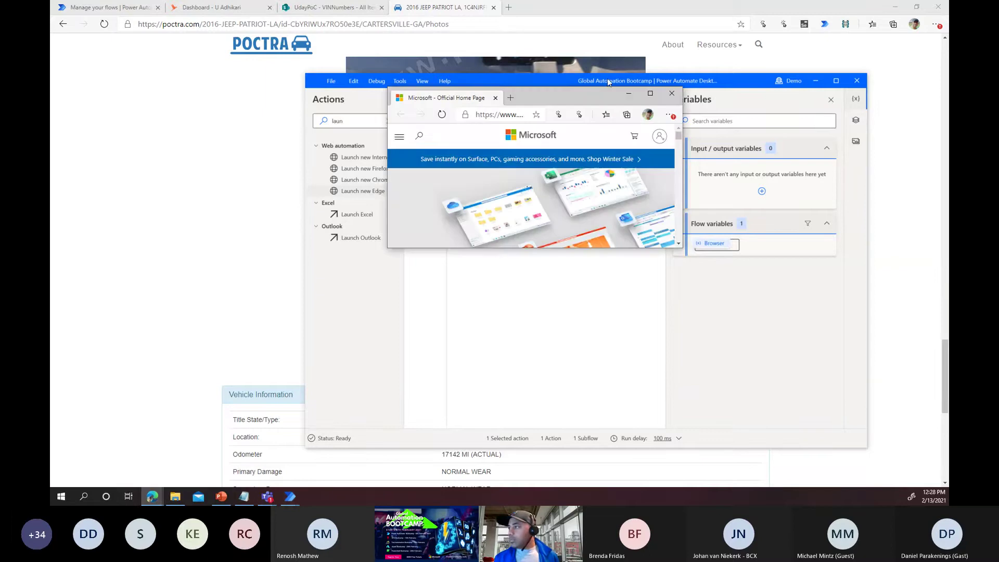
click(671, 95)
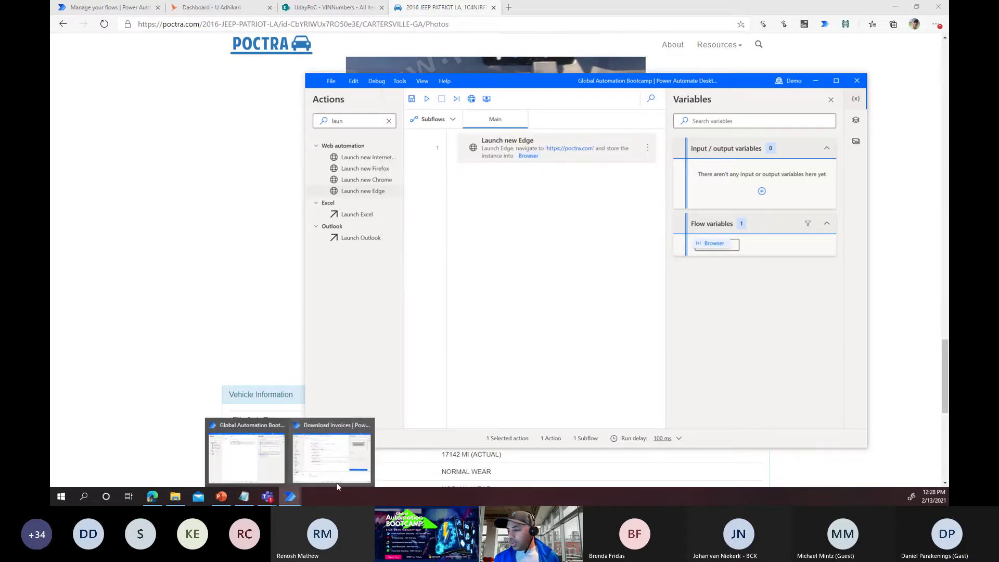
Step: Try to start a web recording session in Microsoft Edge using the existing Browser instance, after comparing it with the new-instance option
click(471, 99)
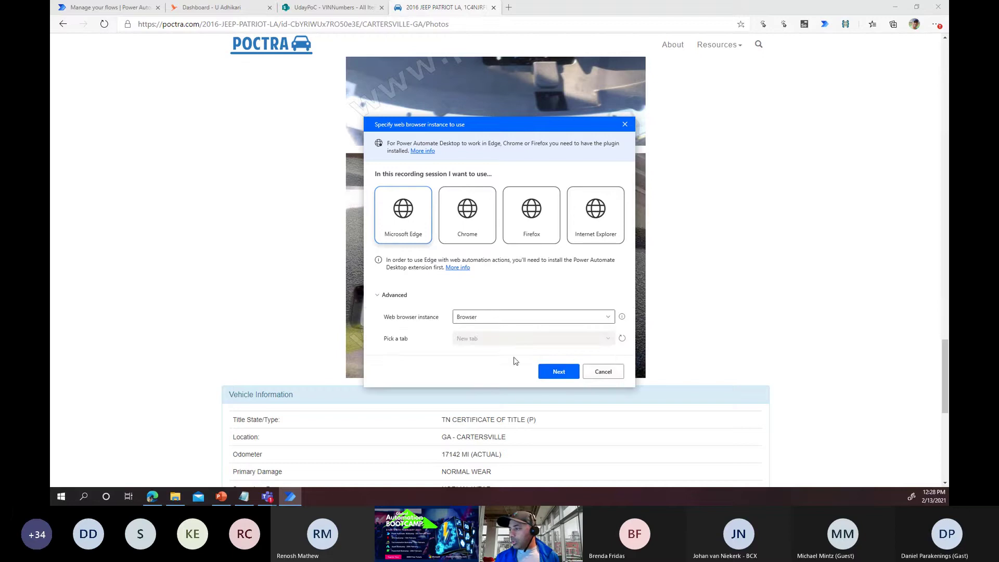
click(609, 318)
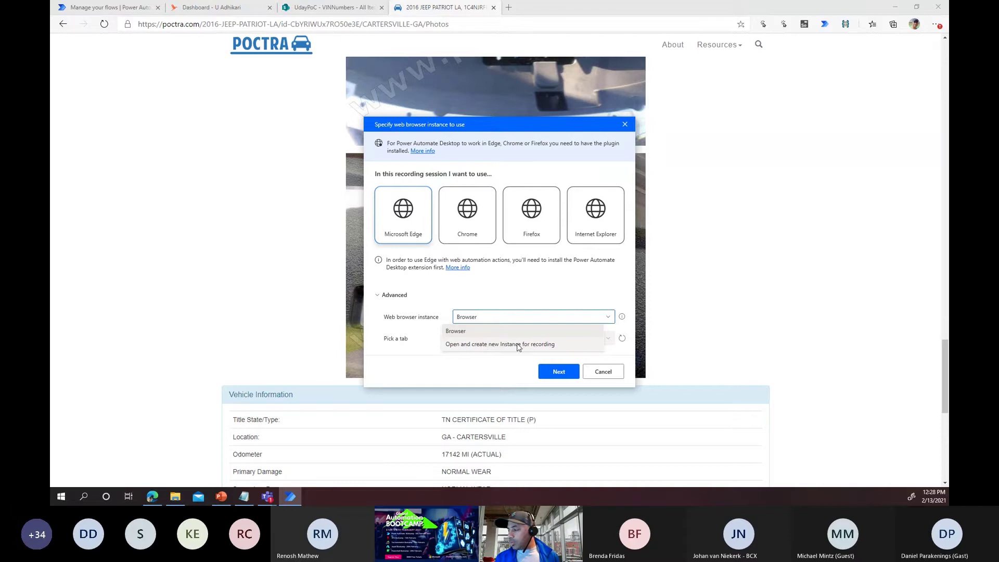
click(519, 344)
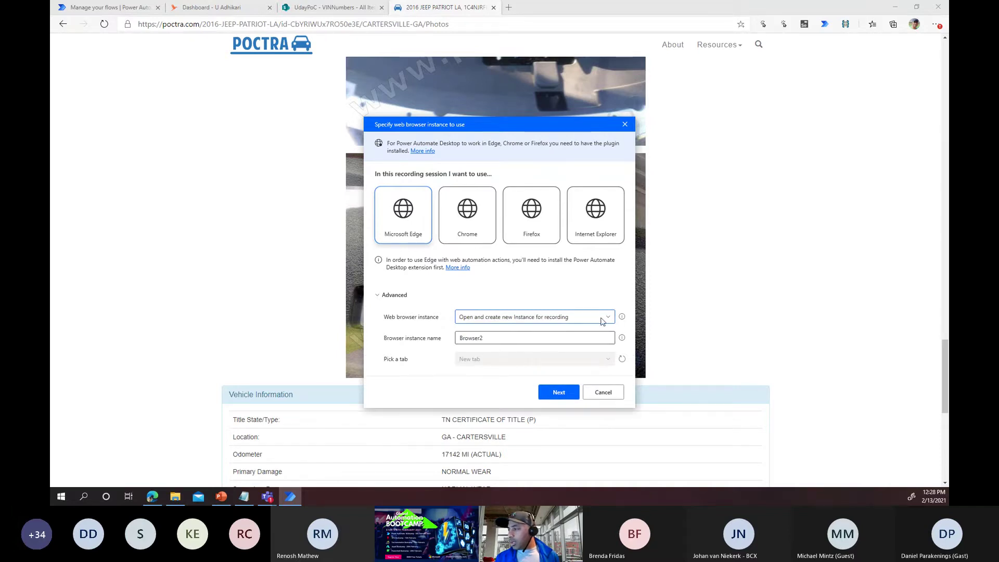
click(609, 317)
click(490, 332)
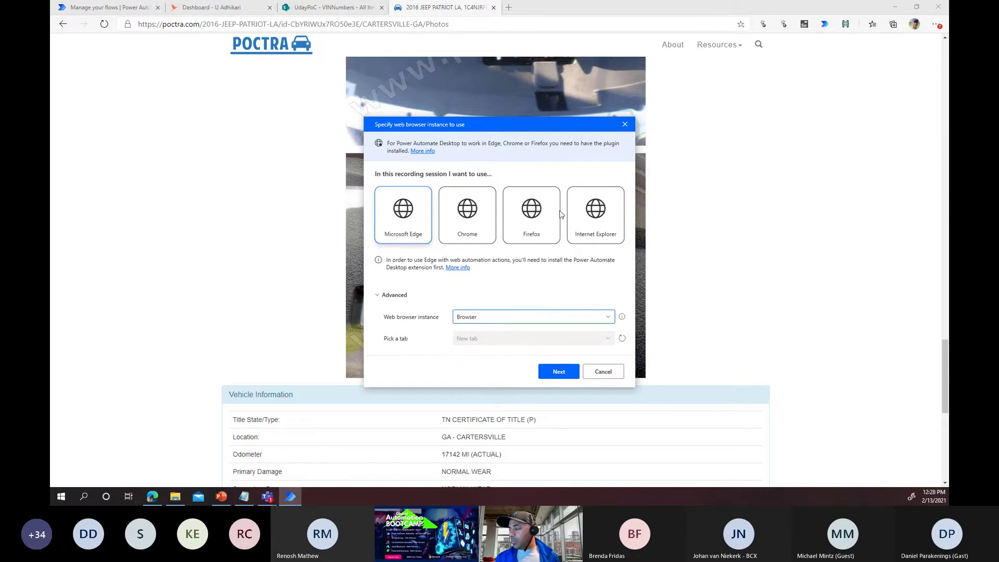
click(558, 371)
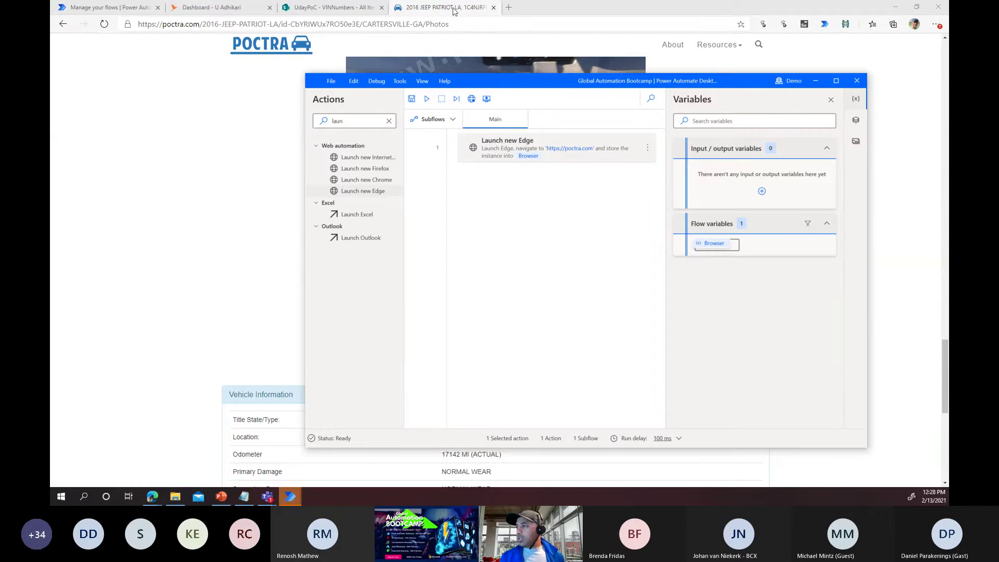
click(427, 98)
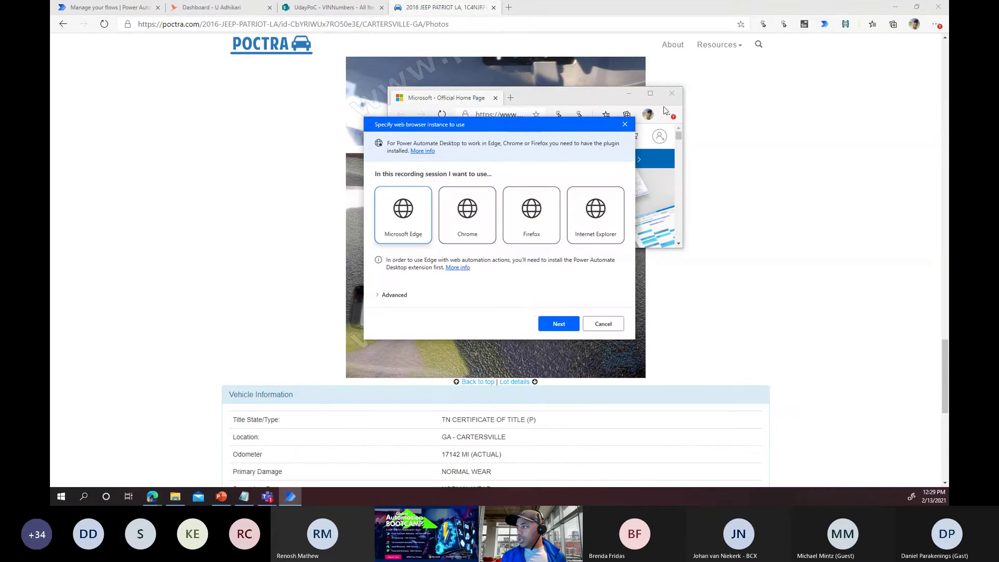
click(669, 95)
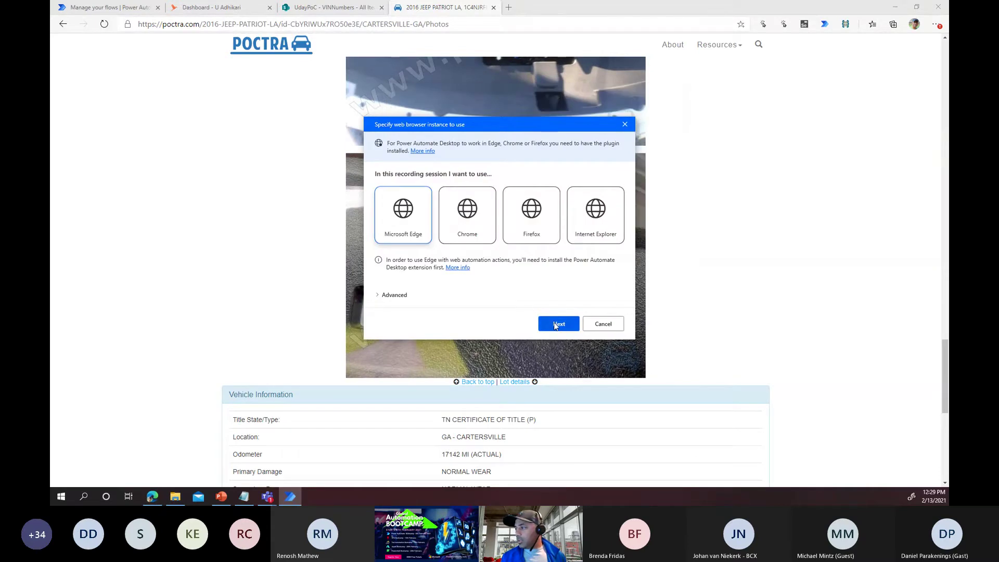
click(557, 324)
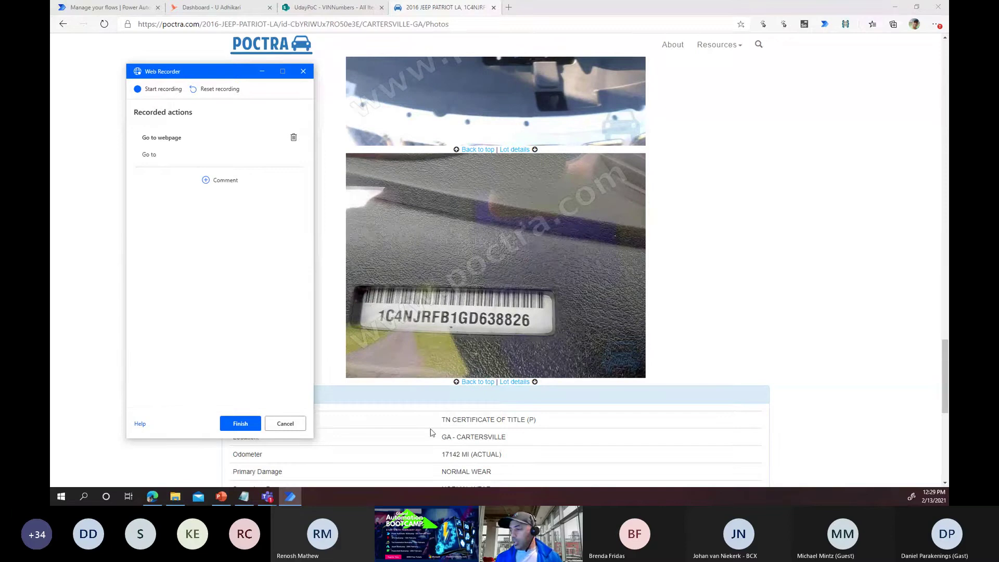
click(286, 424)
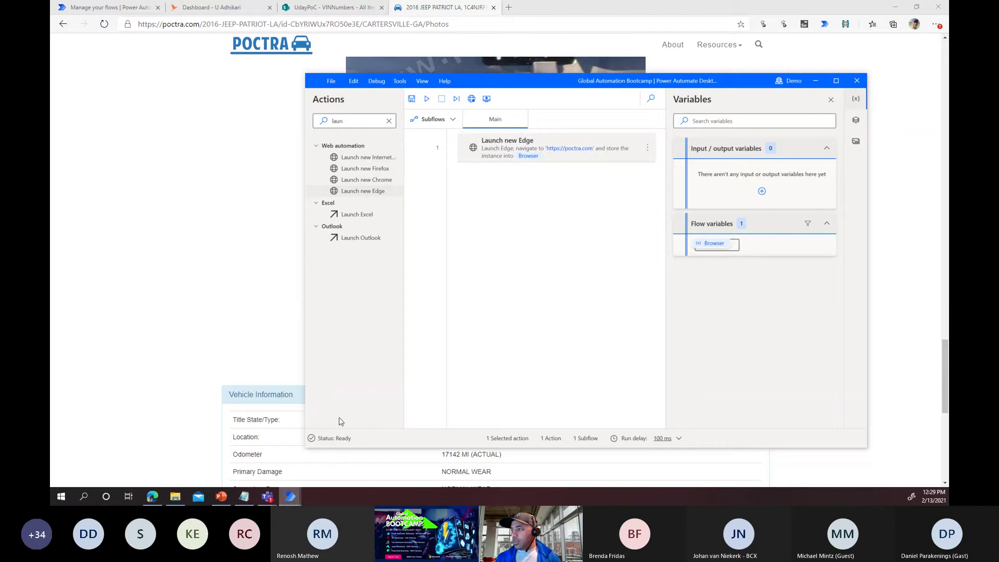
Step: Try again to start a web recording in Microsoft Edge with the default settings, and close the resulting Microsoft home page window
click(472, 101)
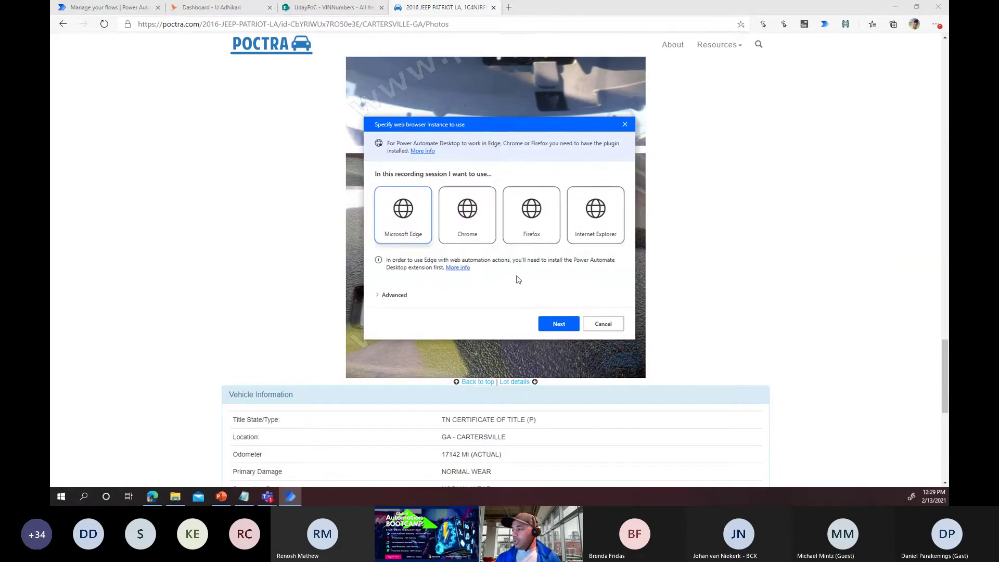
click(556, 324)
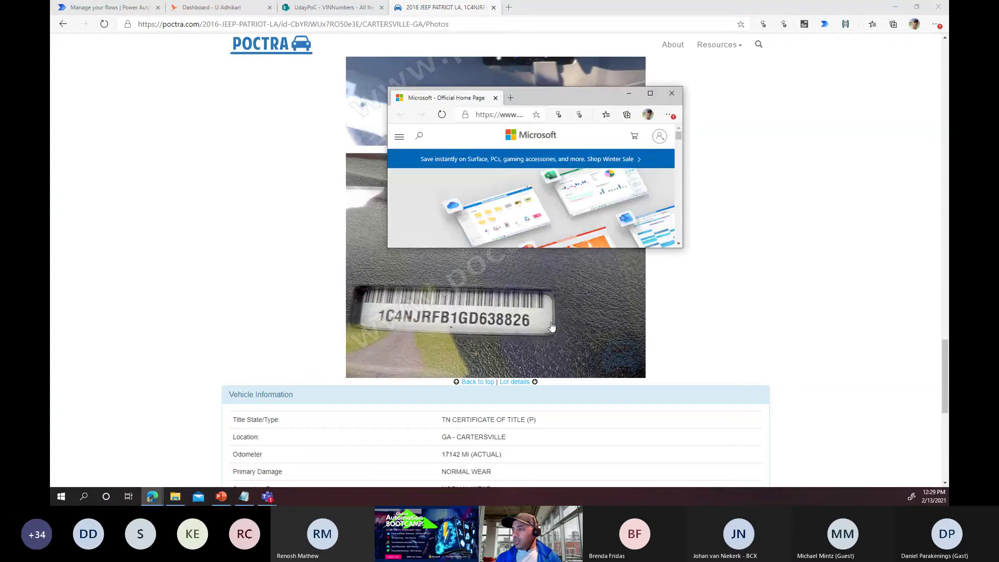
click(502, 120)
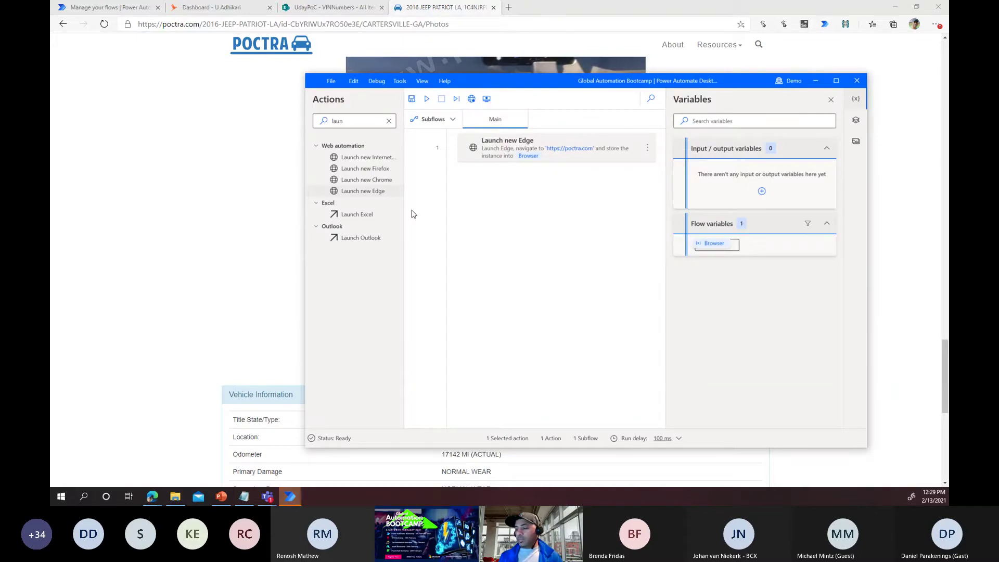
click(290, 497)
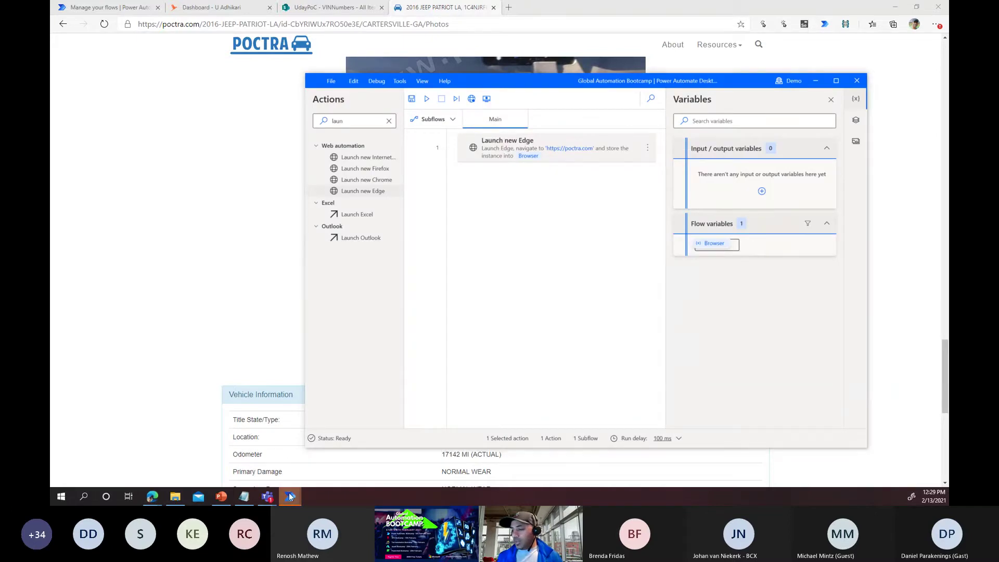
mouse_move(152, 501)
click(200, 456)
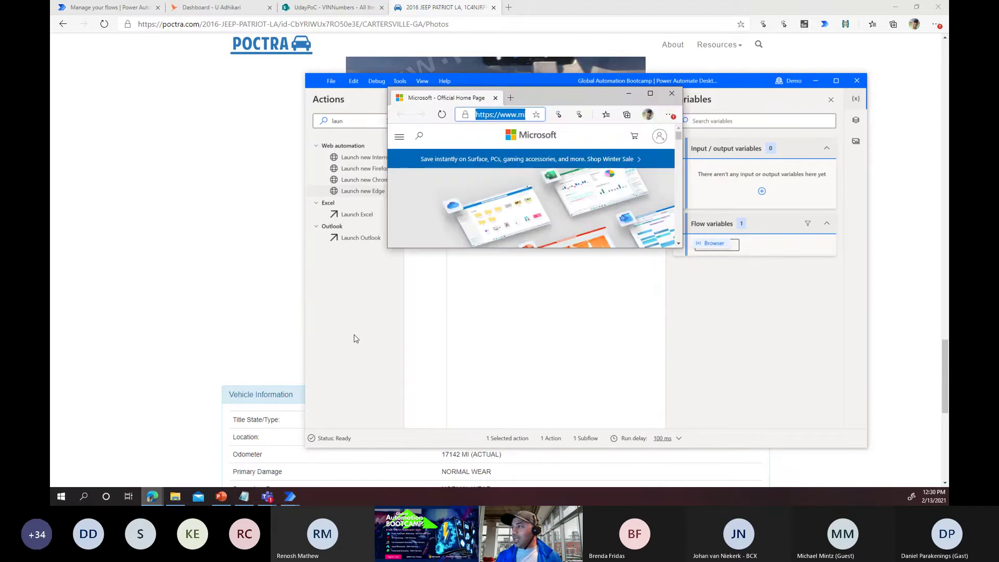
click(671, 93)
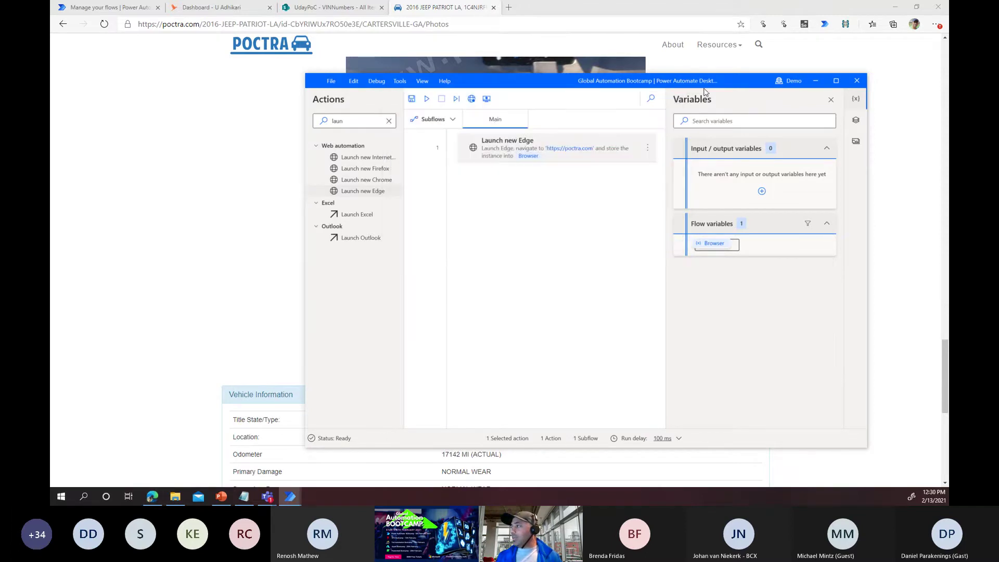
Step: Maximize the Global Automation Bootcamp flow designer window and clear the search text for actions
double_click(714, 82)
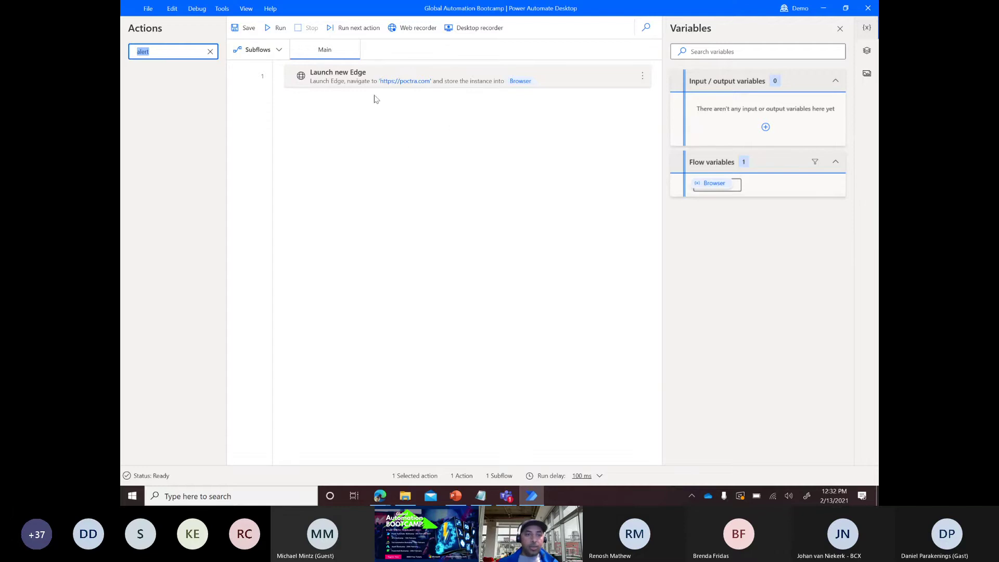
key(BackSpace)
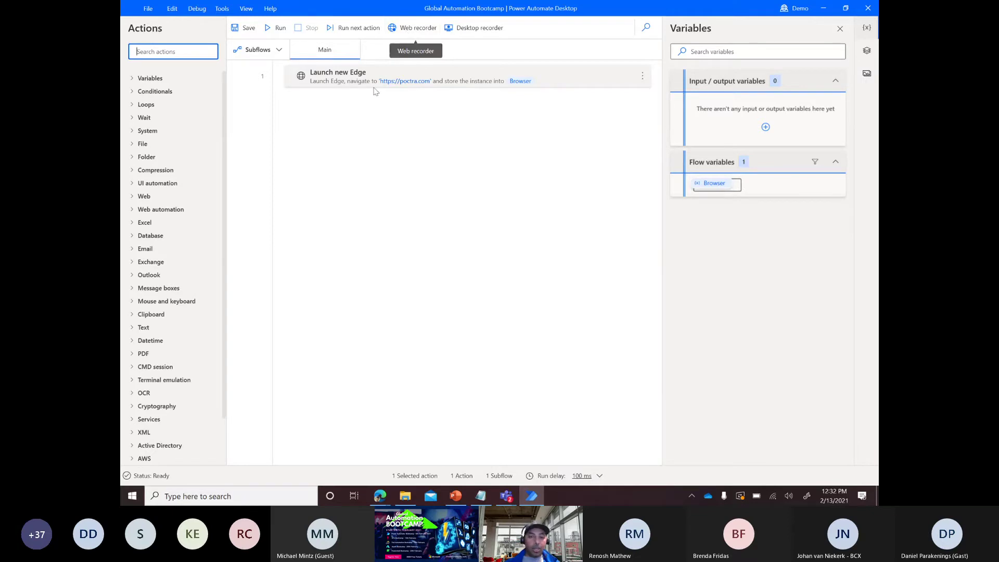
Step: Check the Automation Bootcamp Day RPA meeting in Microsoft Teams and return to the Power Automate Desktop flow designer
click(509, 498)
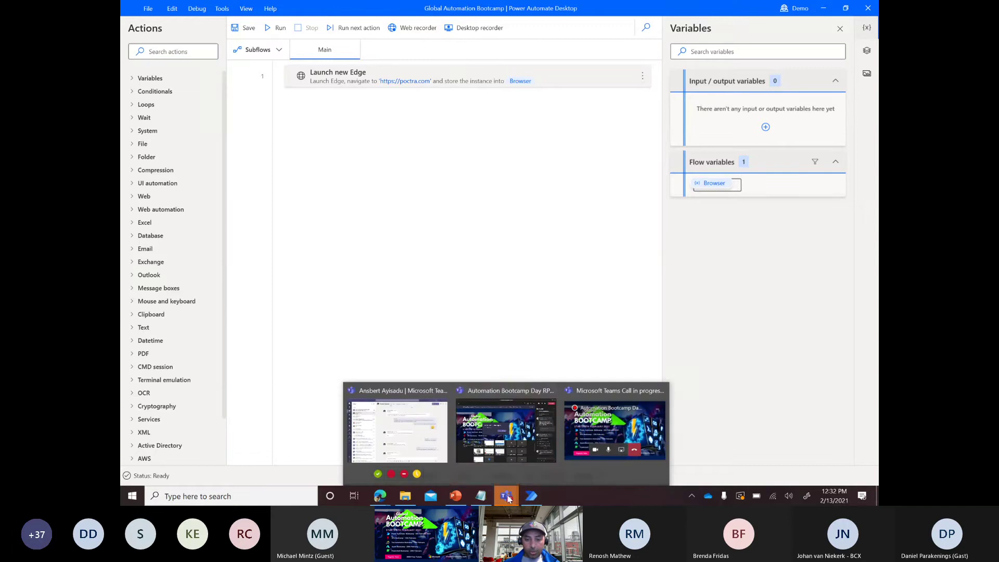
click(523, 417)
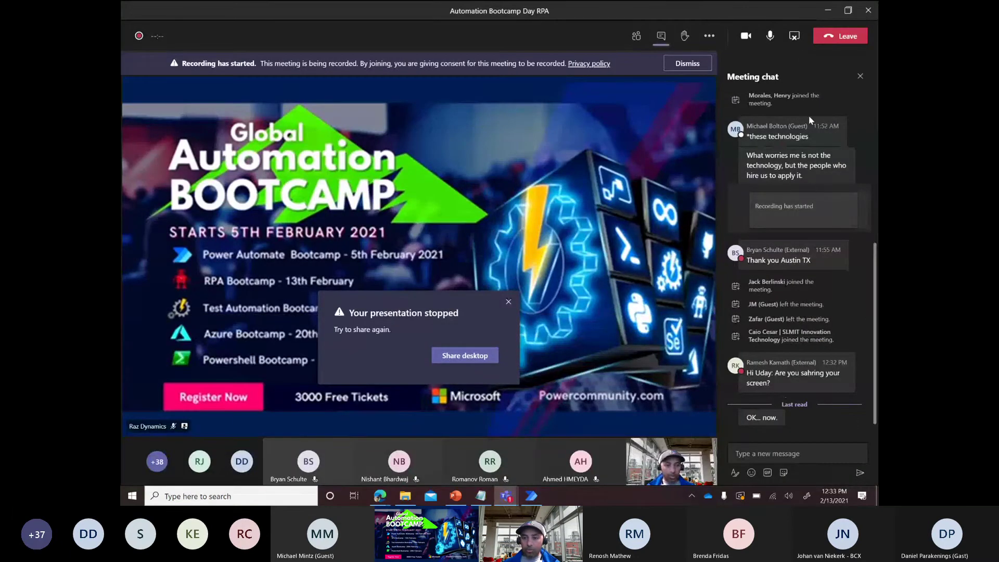
click(828, 10)
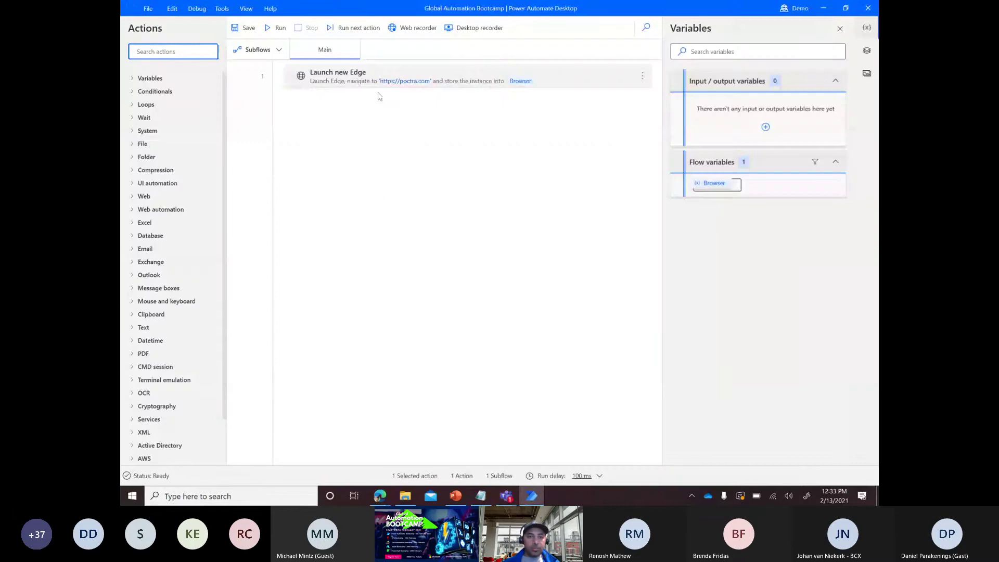
click(465, 271)
click(860, 407)
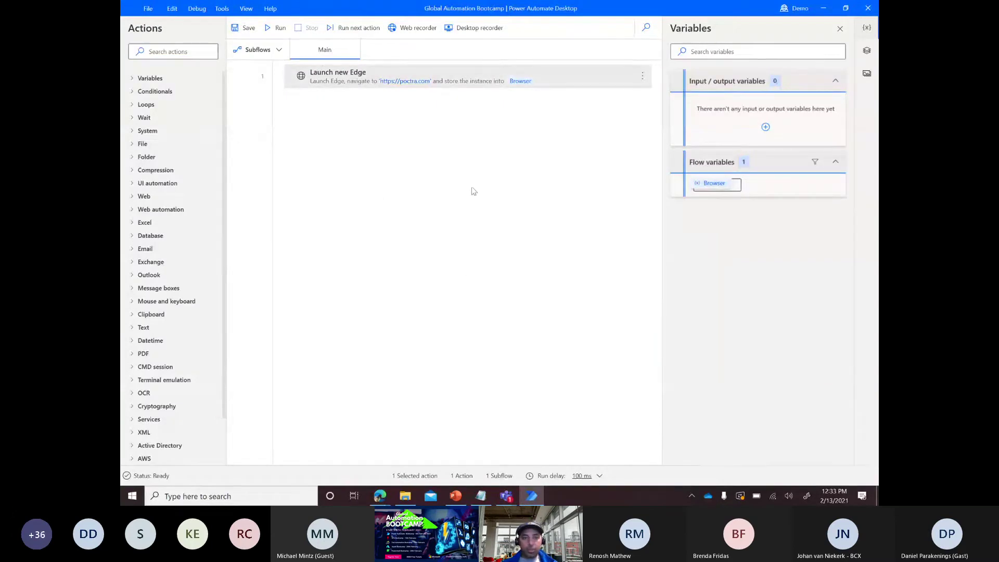
Step: Open the Web recorder for Microsoft Edge with a newly created browser instance and a new tab
click(409, 31)
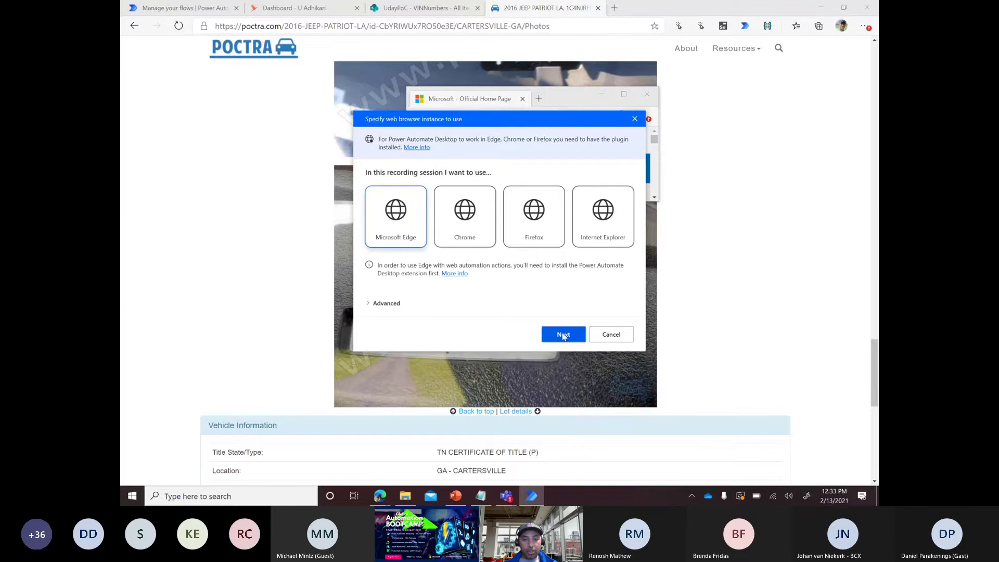
click(371, 304)
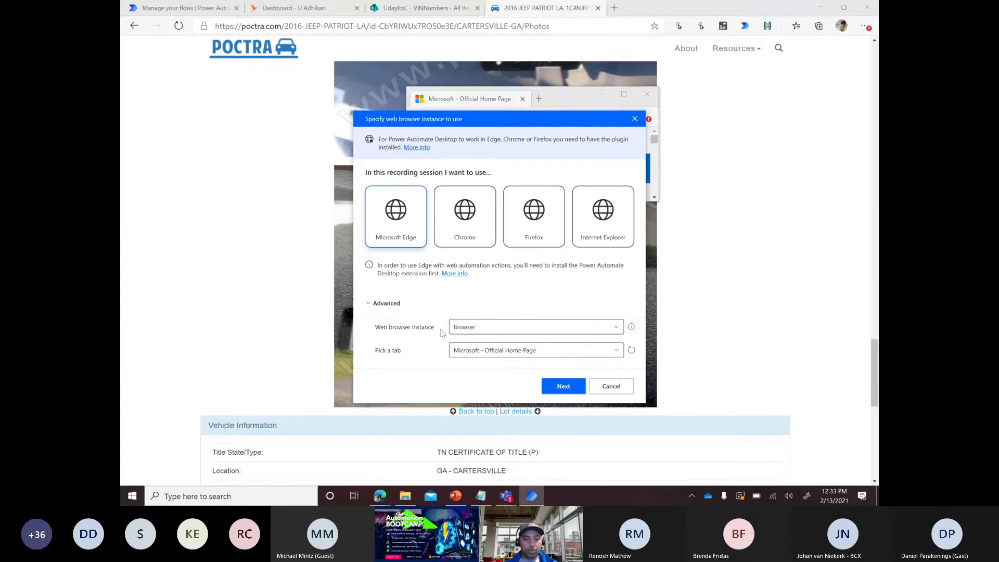
click(618, 328)
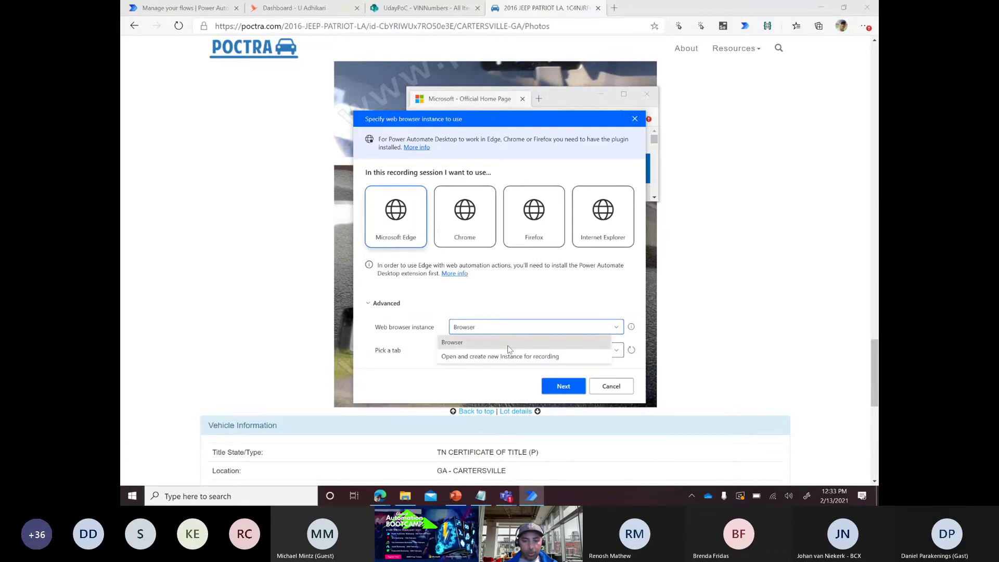
click(547, 353)
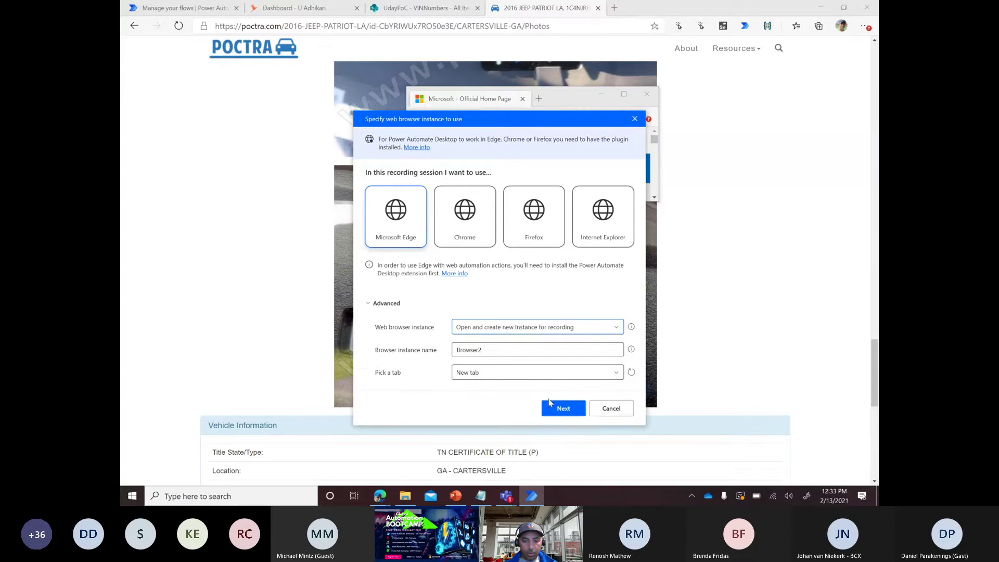
click(621, 373)
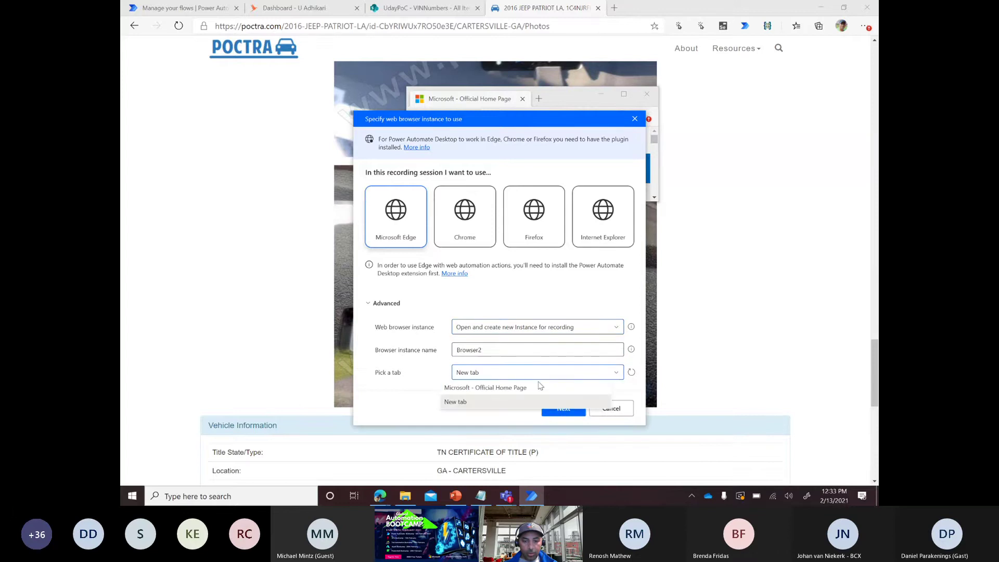
click(513, 373)
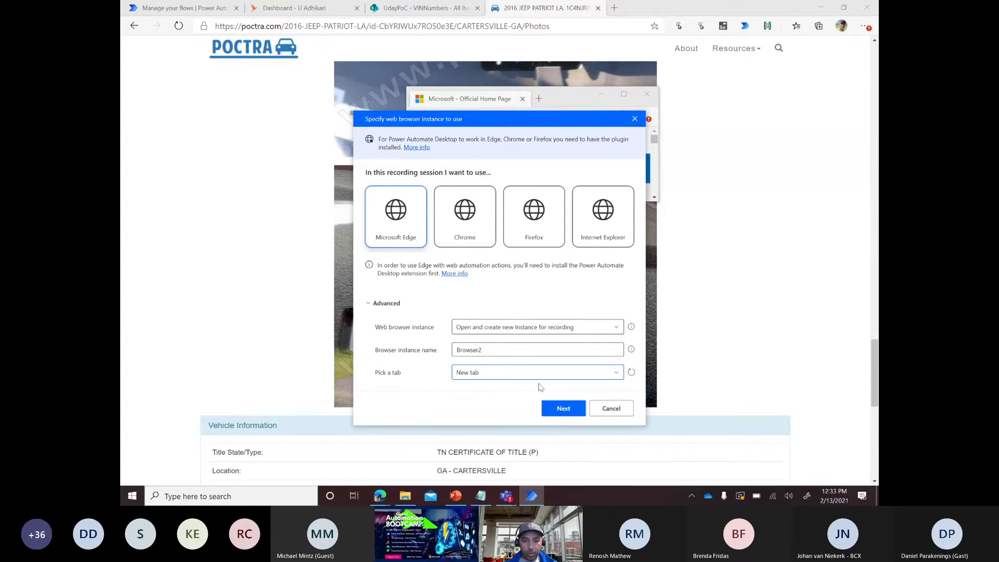
click(560, 410)
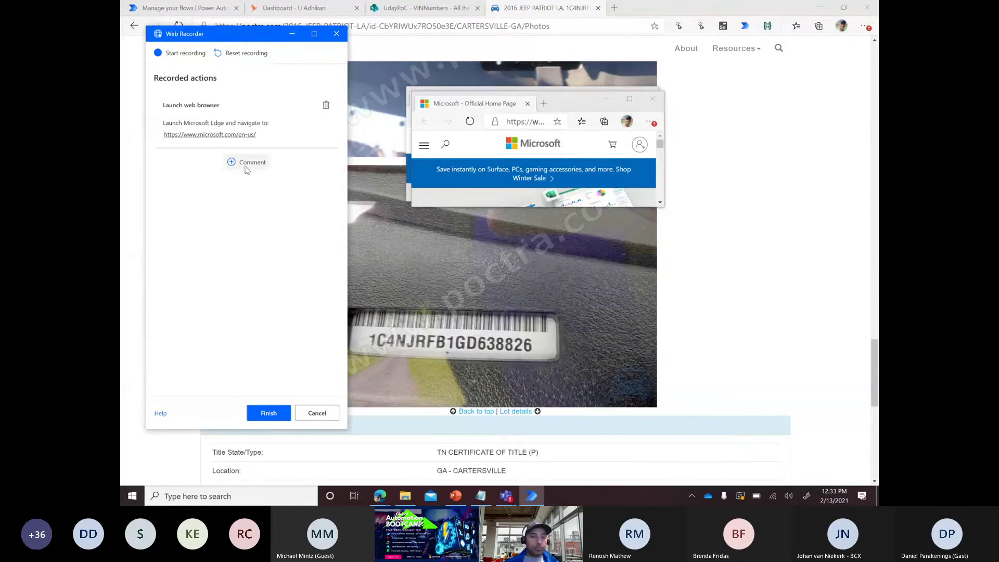
Step: Delete the recorded Launch web browser action, then enlarge the Microsoft home page window and place it beside the Web Recorder
click(326, 105)
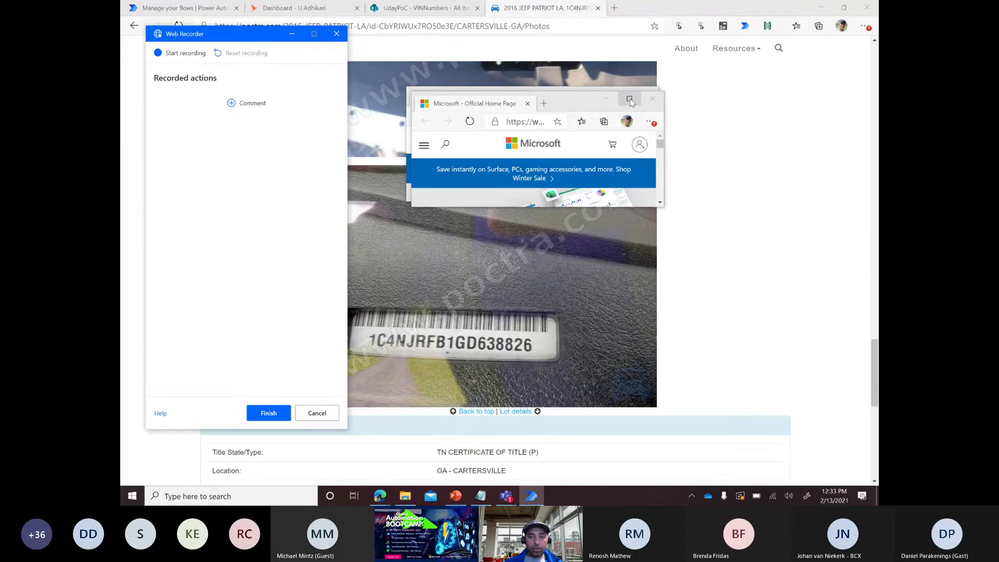
drag(664, 210, 819, 456)
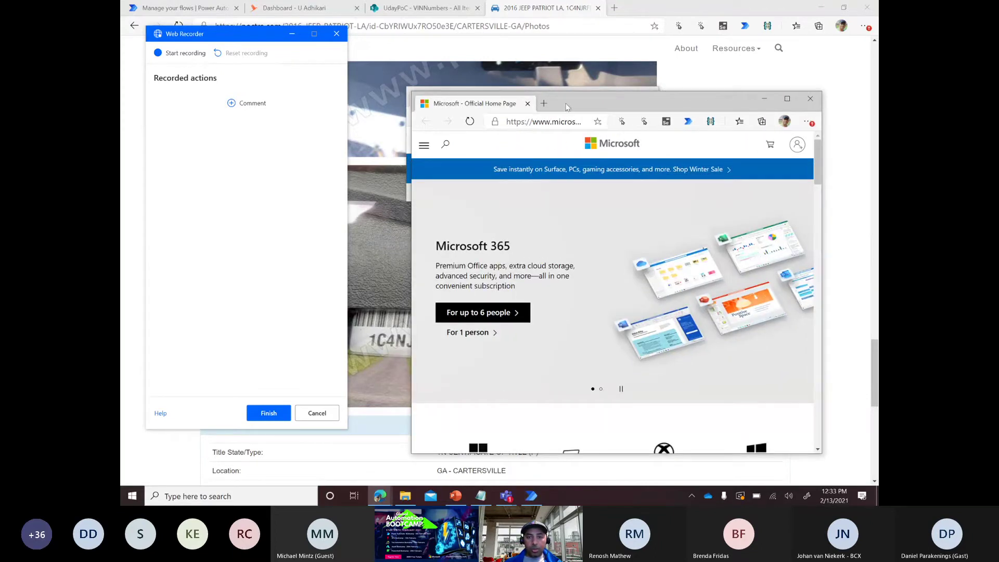
drag(554, 110, 523, 40)
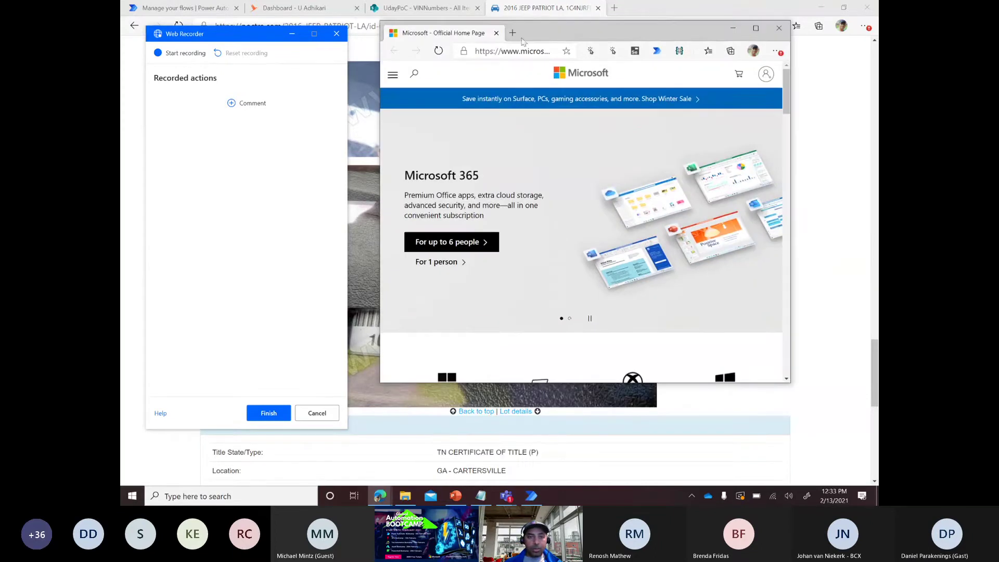
Step: Start recording, navigate to poctra.com, and open the CA - Hayward auction from the latest sales
click(180, 54)
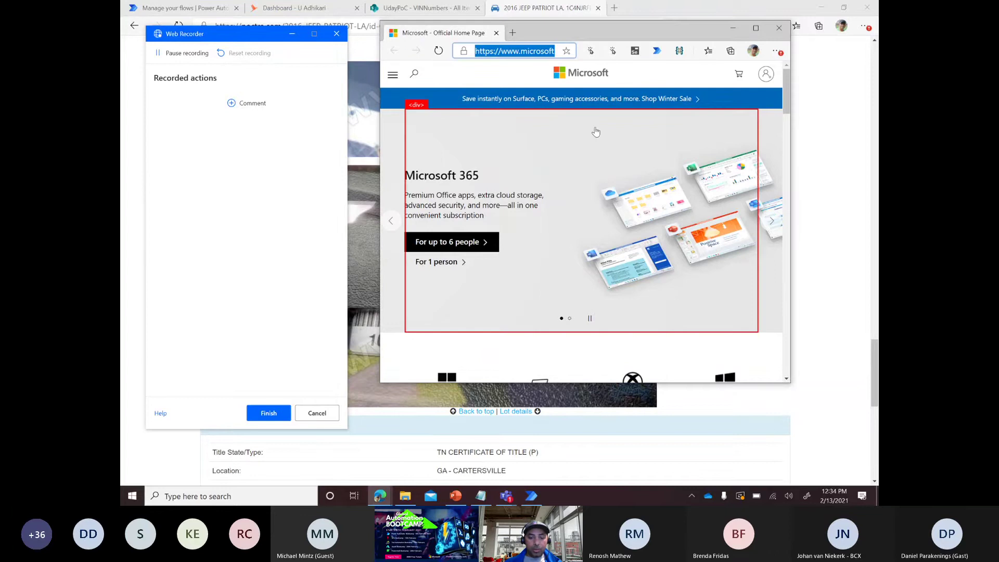
text(poc)
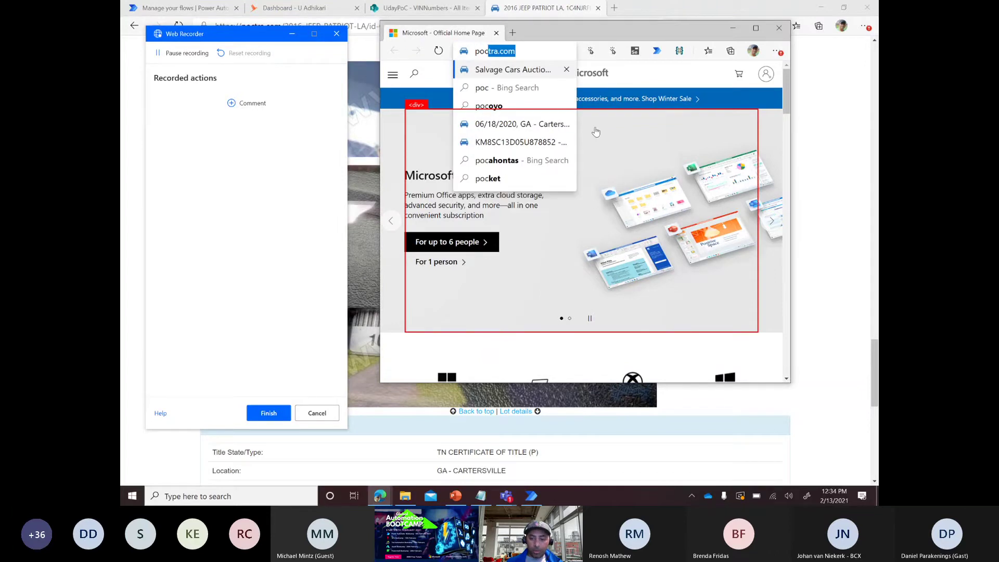
key(Return)
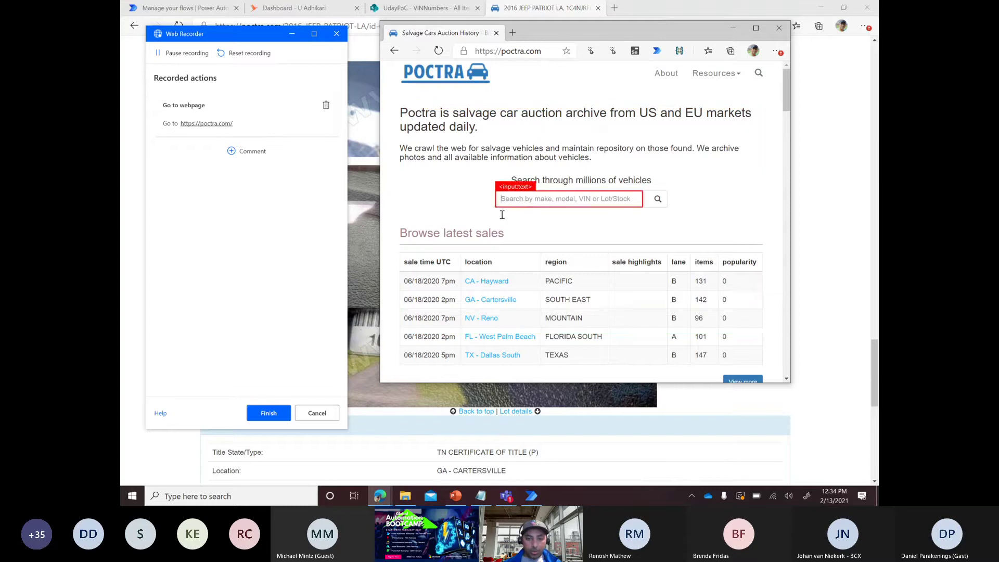
click(493, 285)
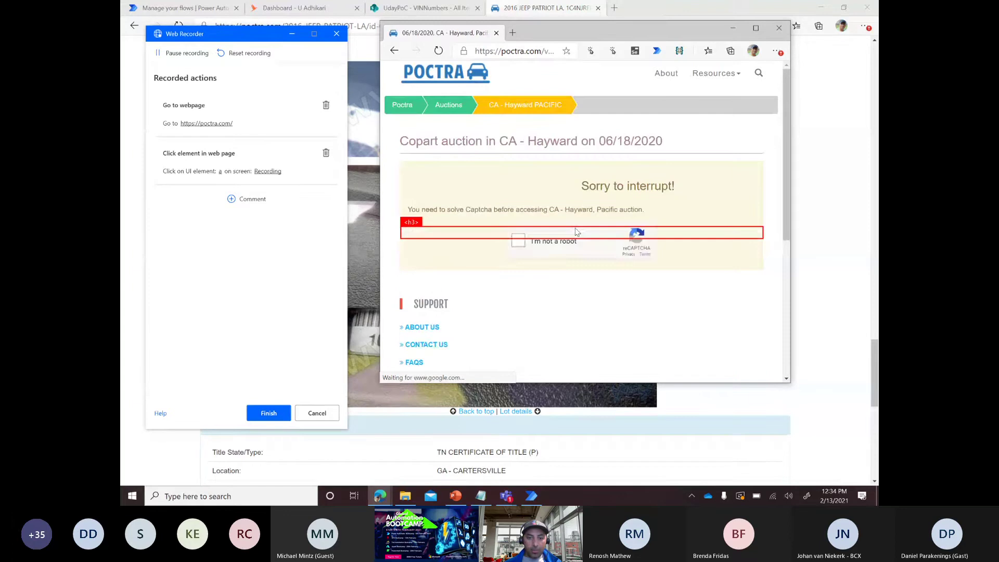
Step: Pass the captchas on the Hayward auction and 2001 Nissan Pathfinder pages and open all photos of that vehicle
click(518, 241)
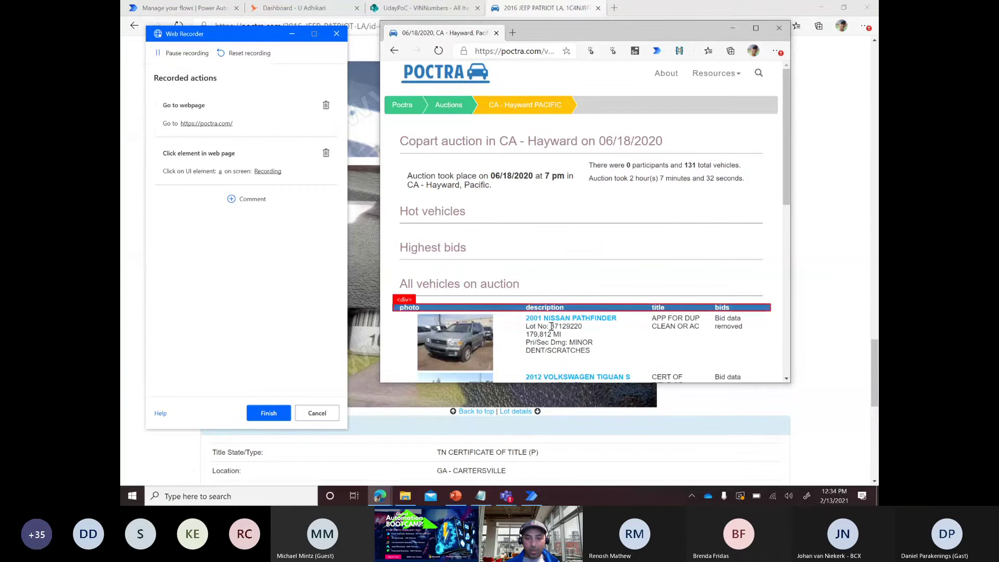
click(571, 319)
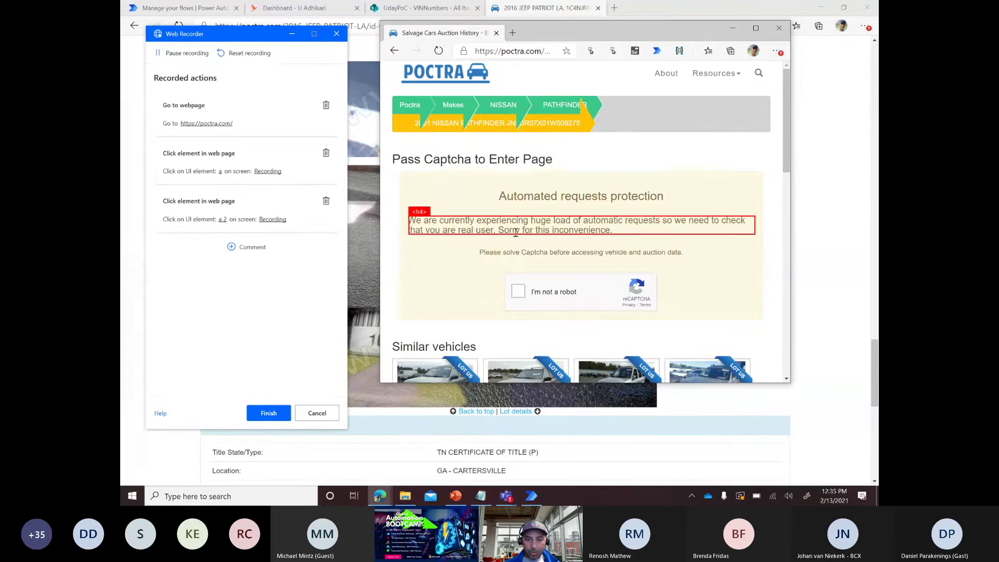
click(518, 291)
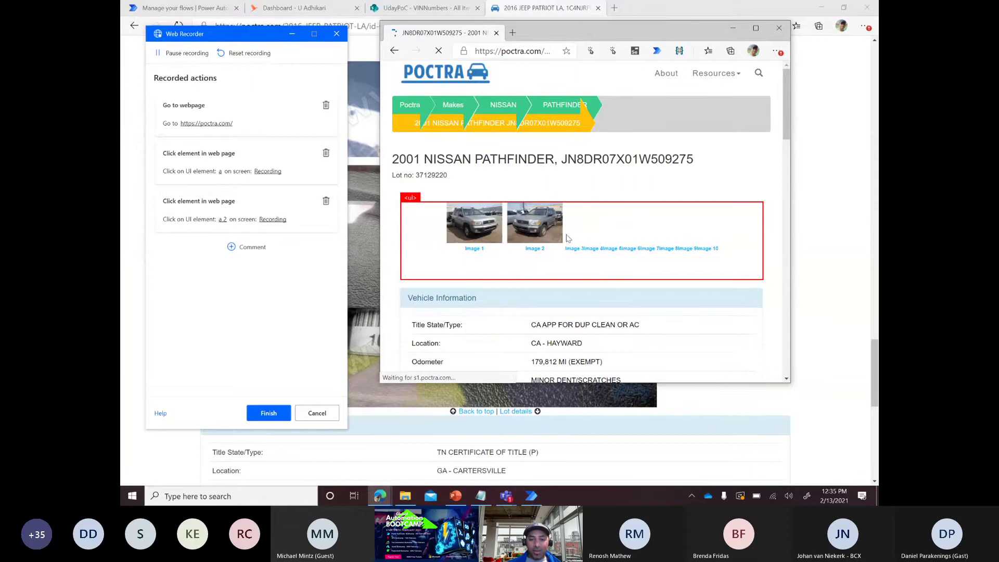
scroll(519, 244, down, 4)
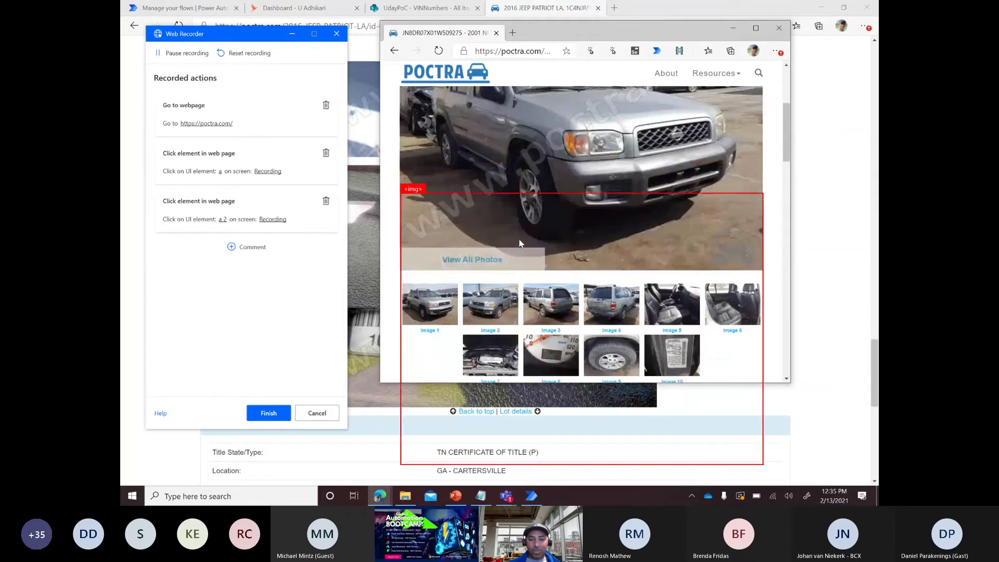
click(475, 262)
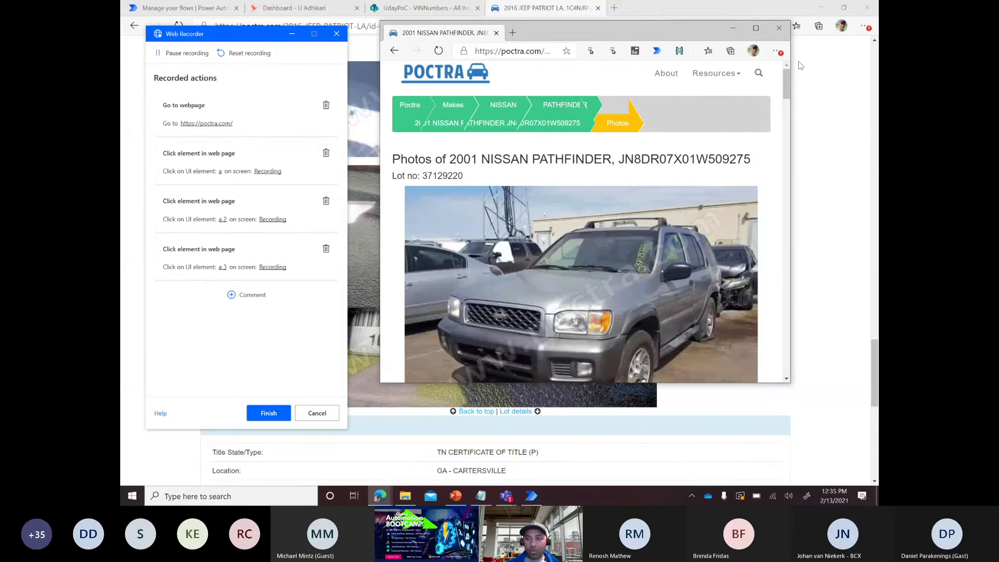
Step: Print the vehicle's photo page with Microsoft Print to PDF and save it in Downloads as carsdownload
click(776, 51)
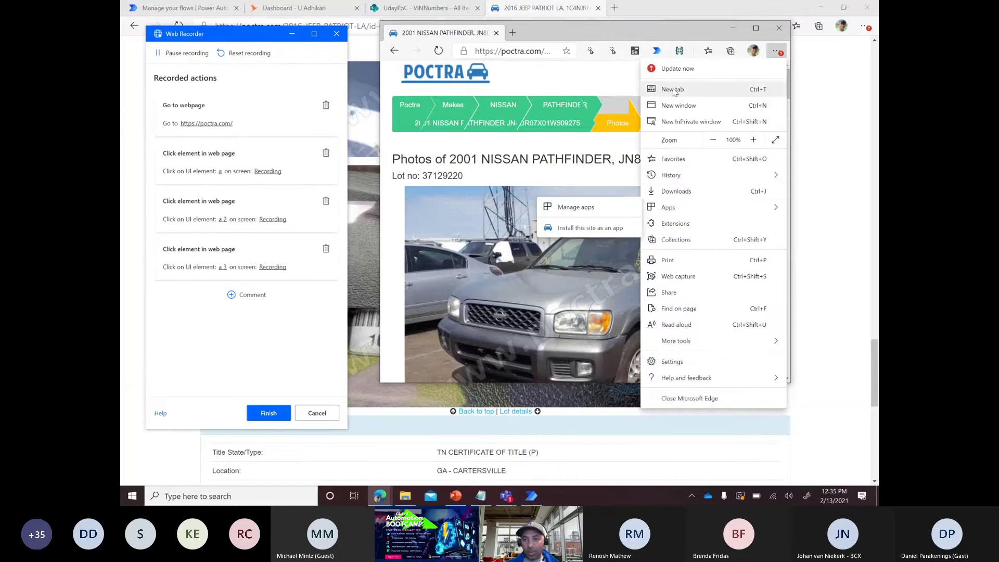
click(668, 261)
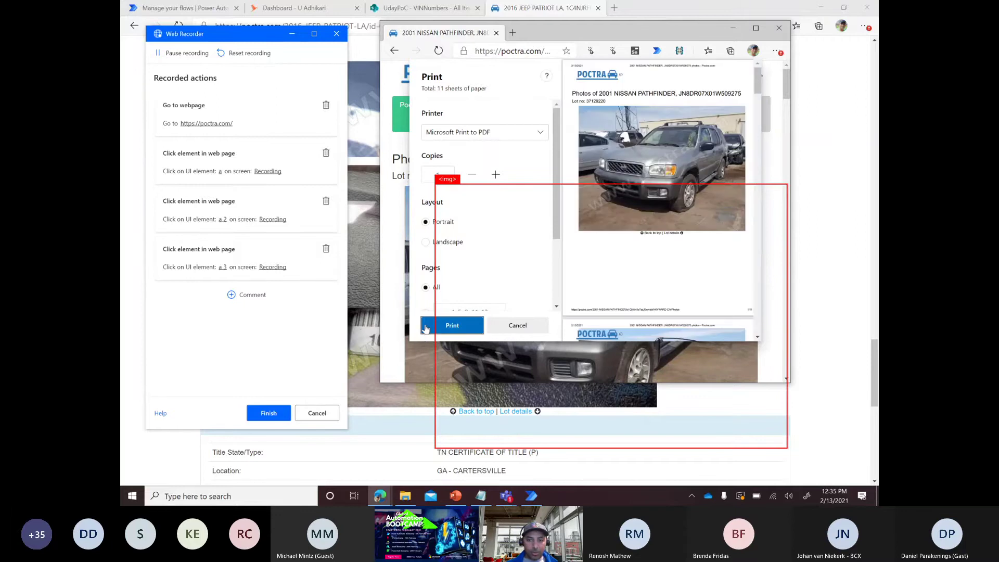
click(425, 328)
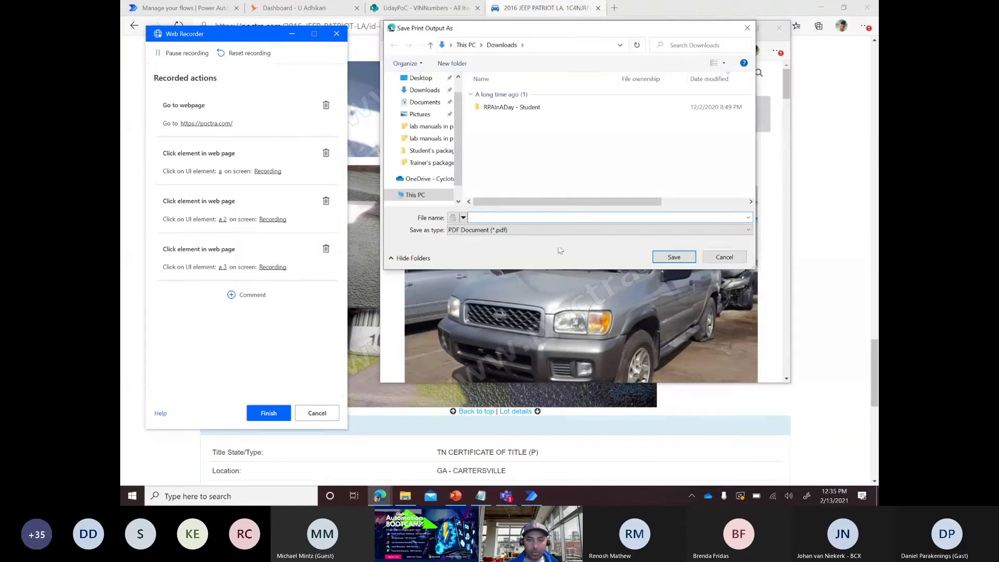
text(car)
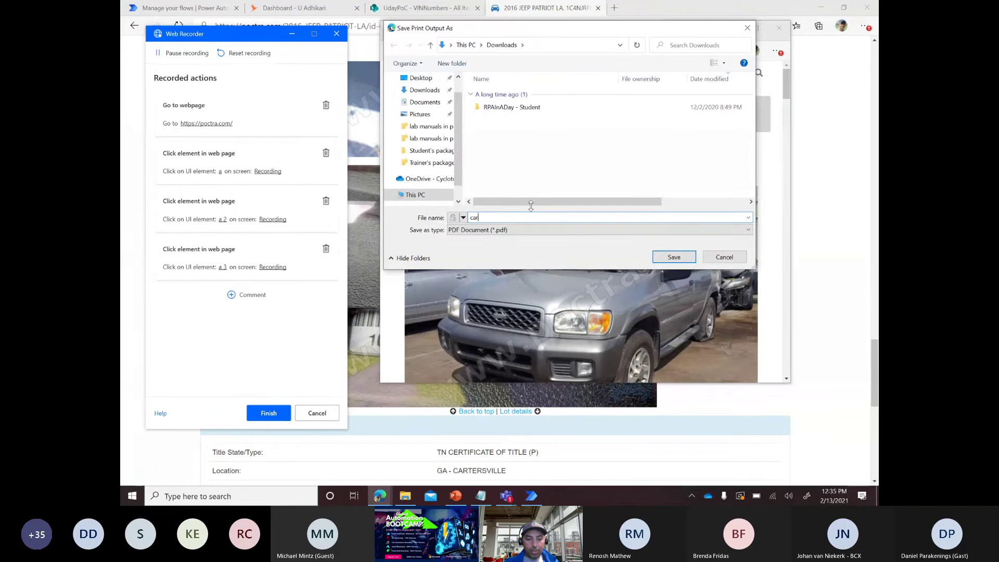
text(sdownload)
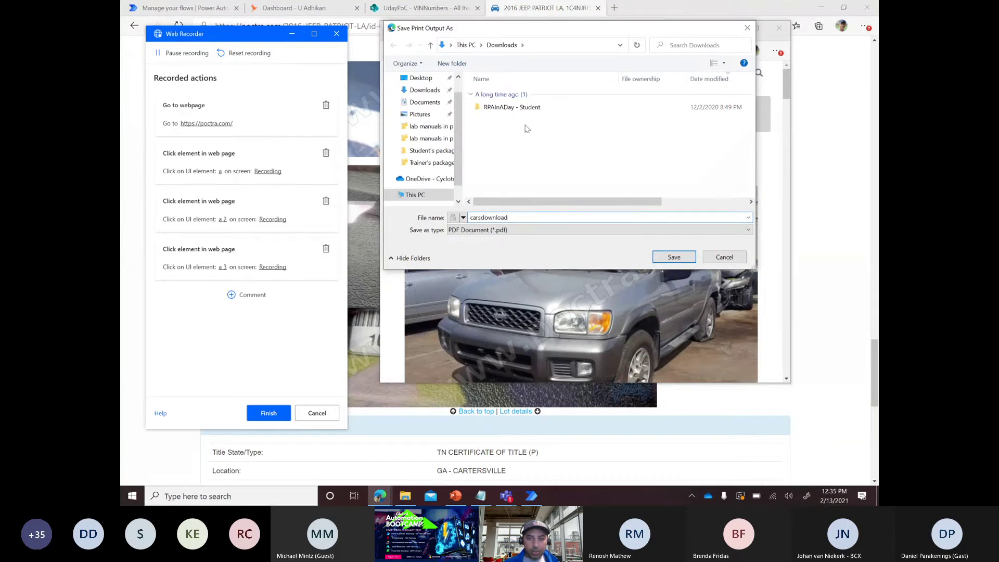
click(672, 257)
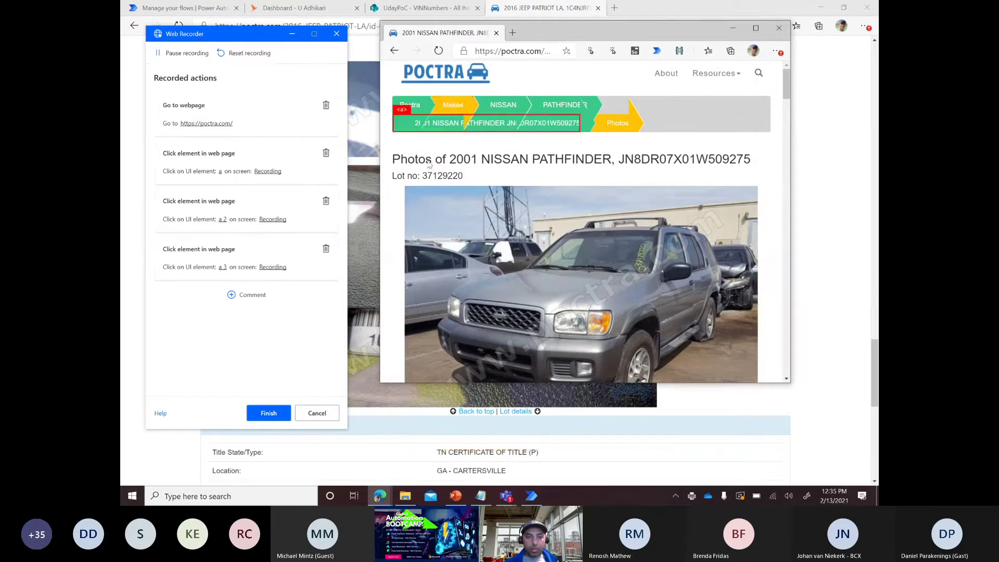
Step: Finish the web recording to add its actions to the flow and select the Launch new Edge action
click(264, 413)
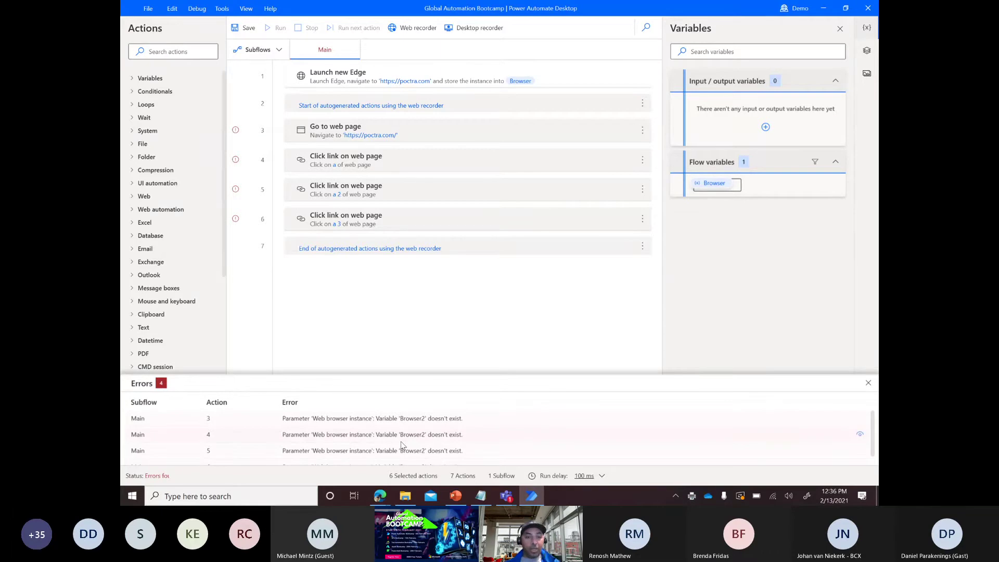
click(459, 83)
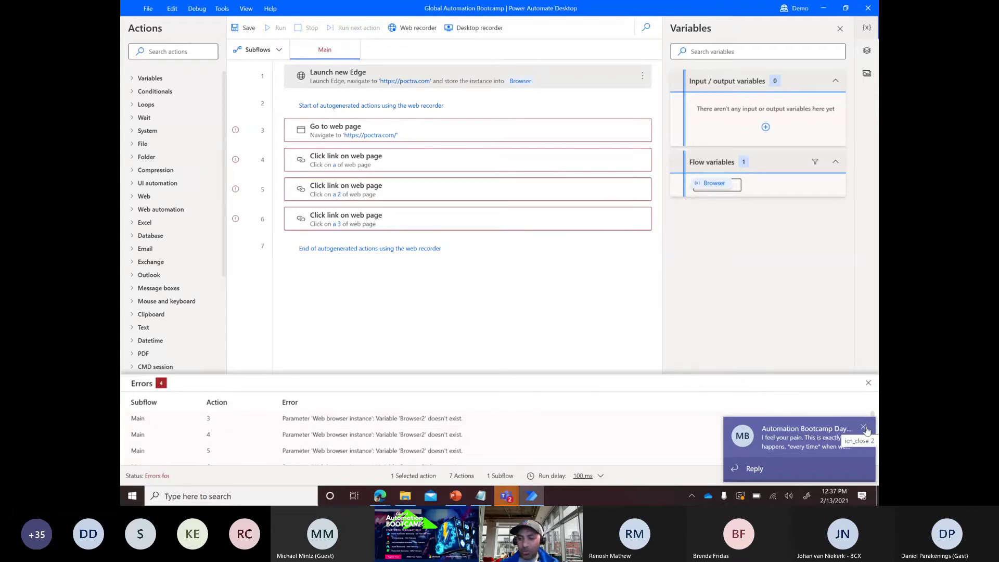
click(863, 427)
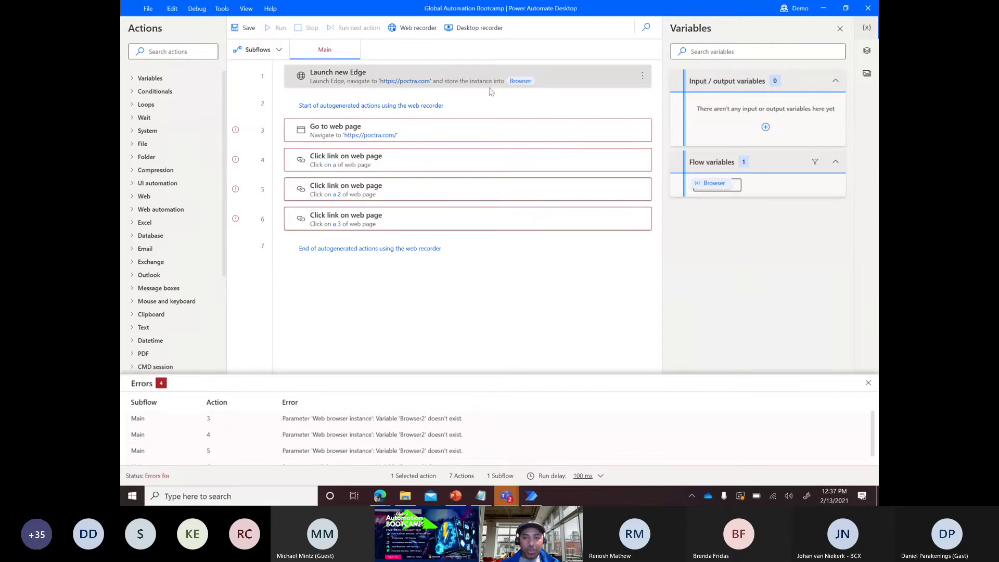
click(832, 186)
click(751, 212)
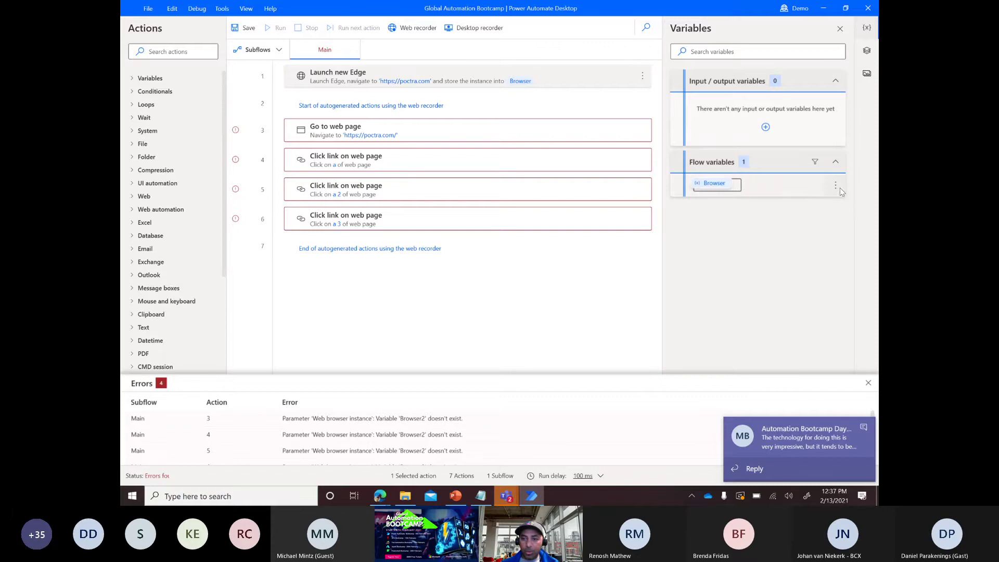
click(835, 186)
click(729, 215)
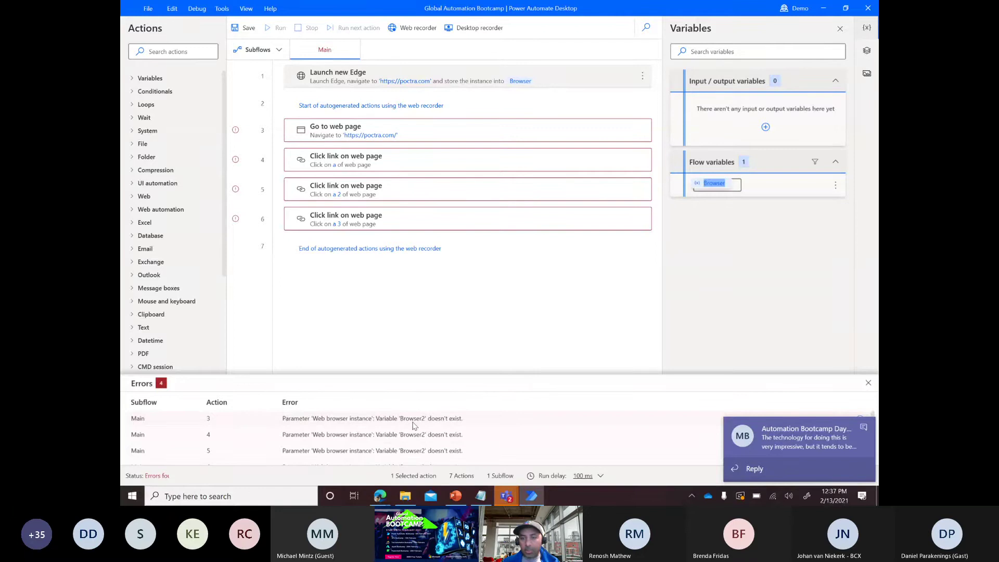
key(Right)
text(2)
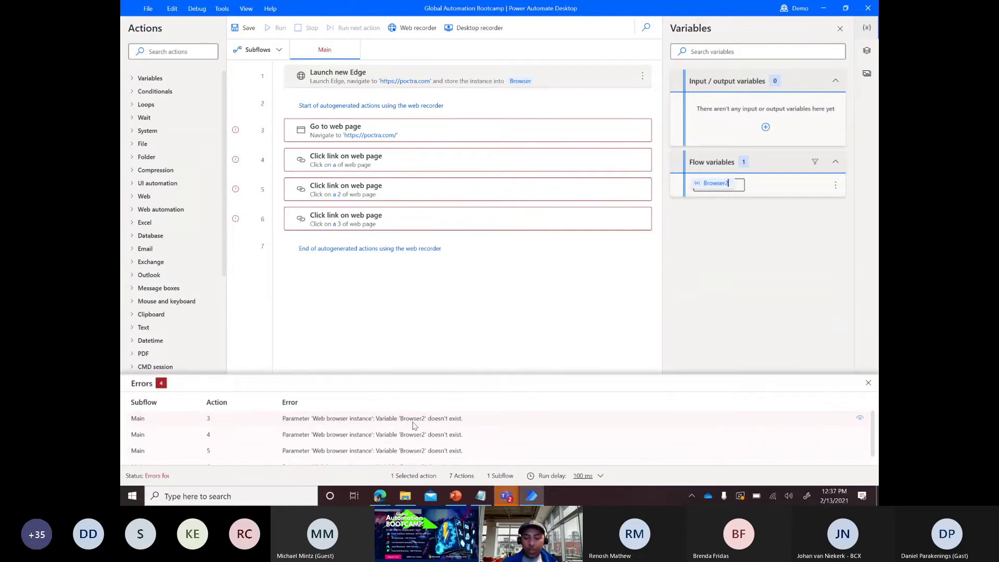
key(BackSpace)
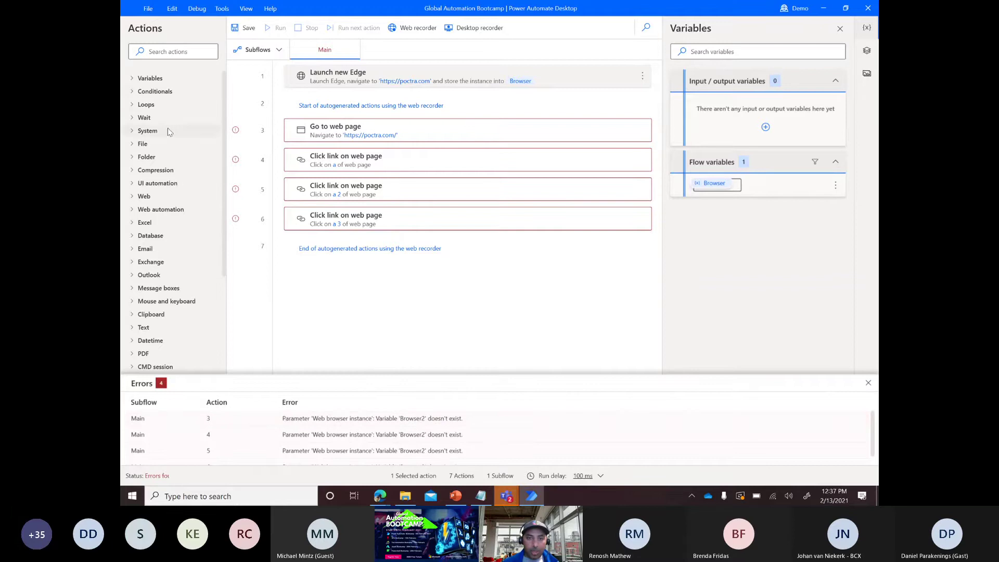
Step: Set the variable produced by the Launch new Edge action to %Browser2% and save the action
double_click(448, 77)
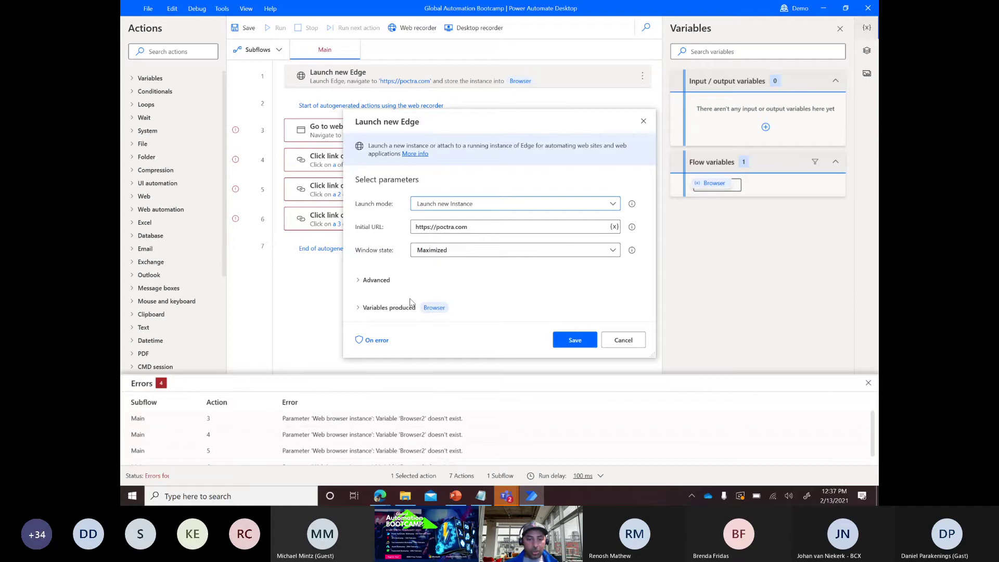
click(359, 309)
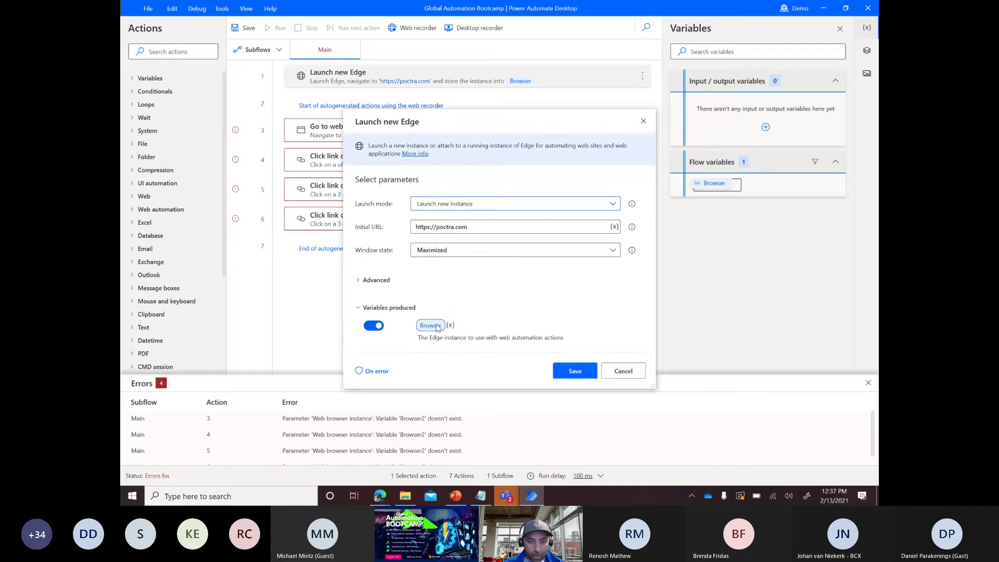
double_click(435, 326)
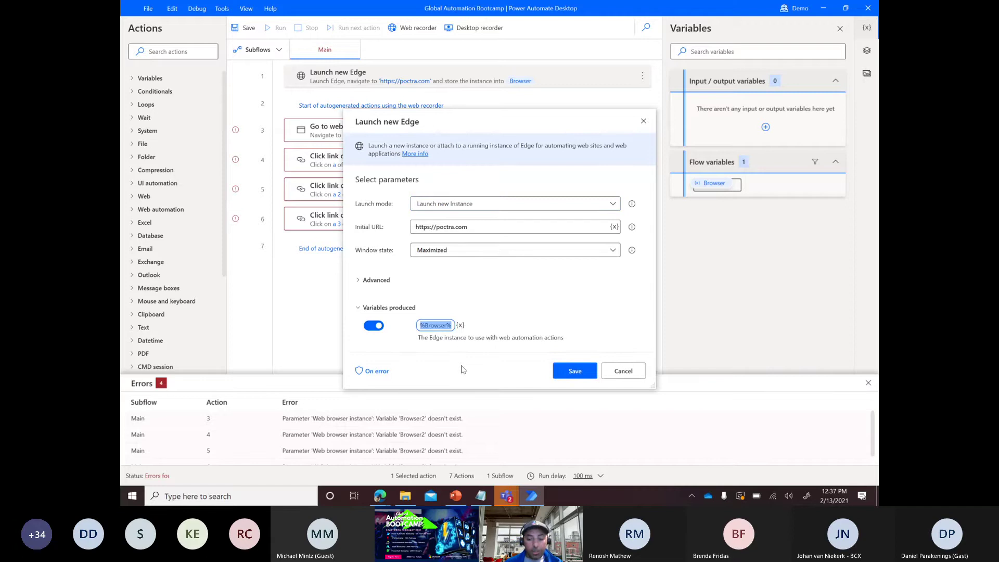
key(Right)
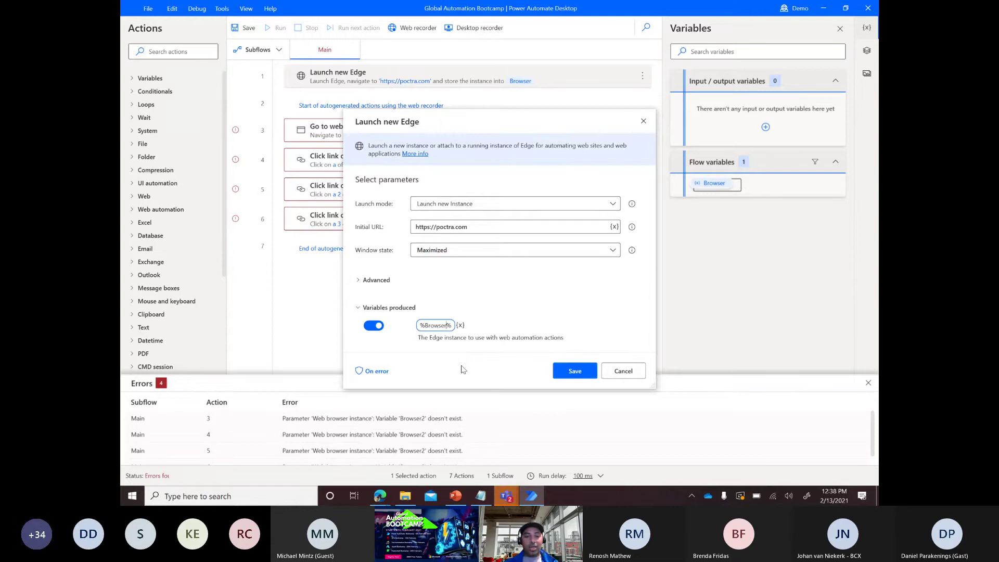
text(2)
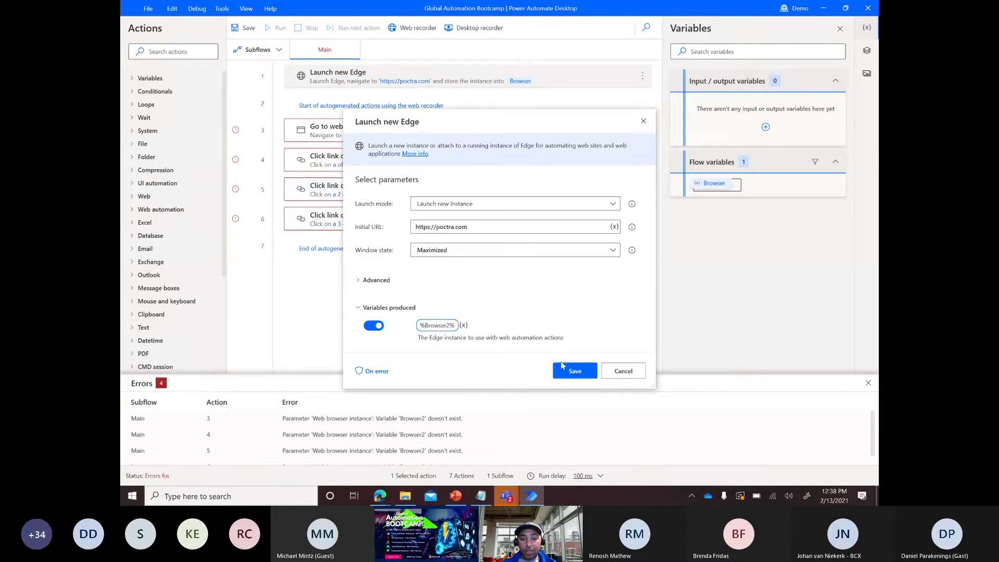
click(573, 373)
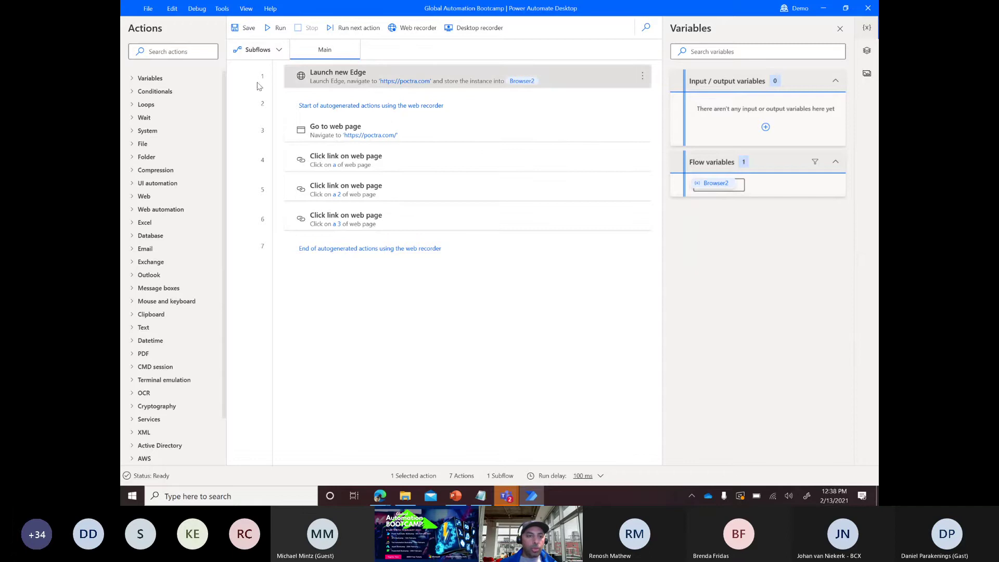
Step: Find the Display message action and insert it before Launch new Edge as the flow's first action
click(159, 54)
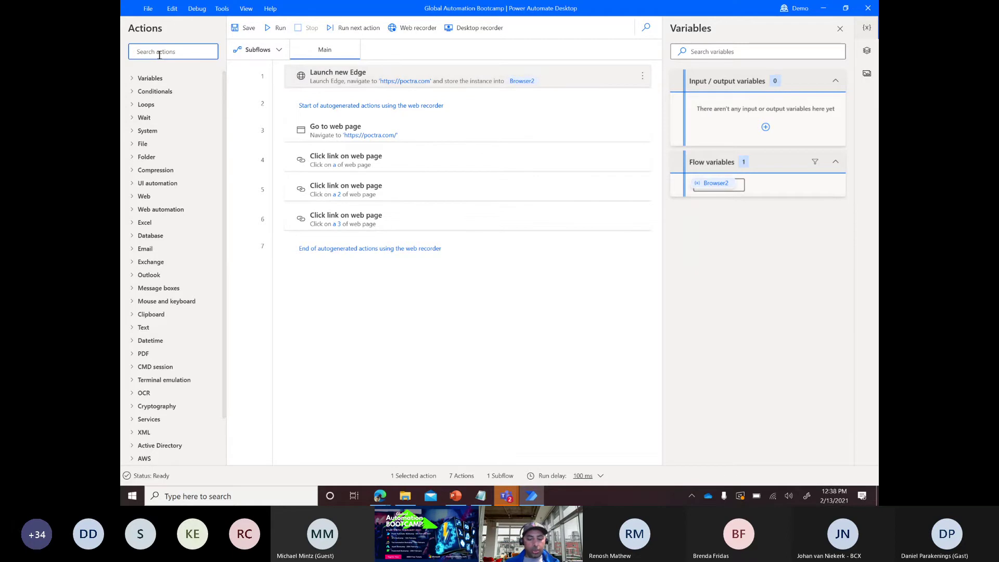
text(mess)
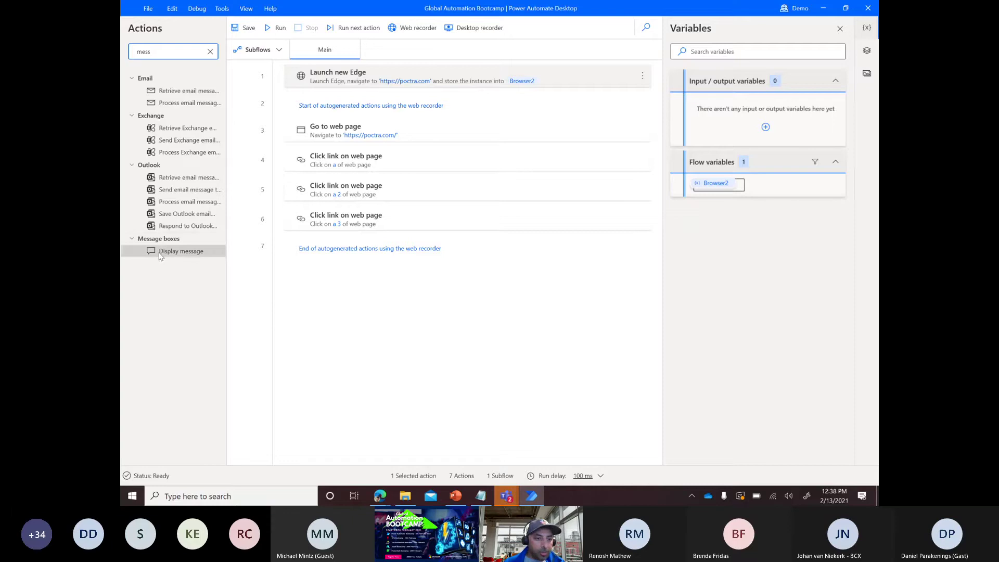
drag(161, 252, 330, 72)
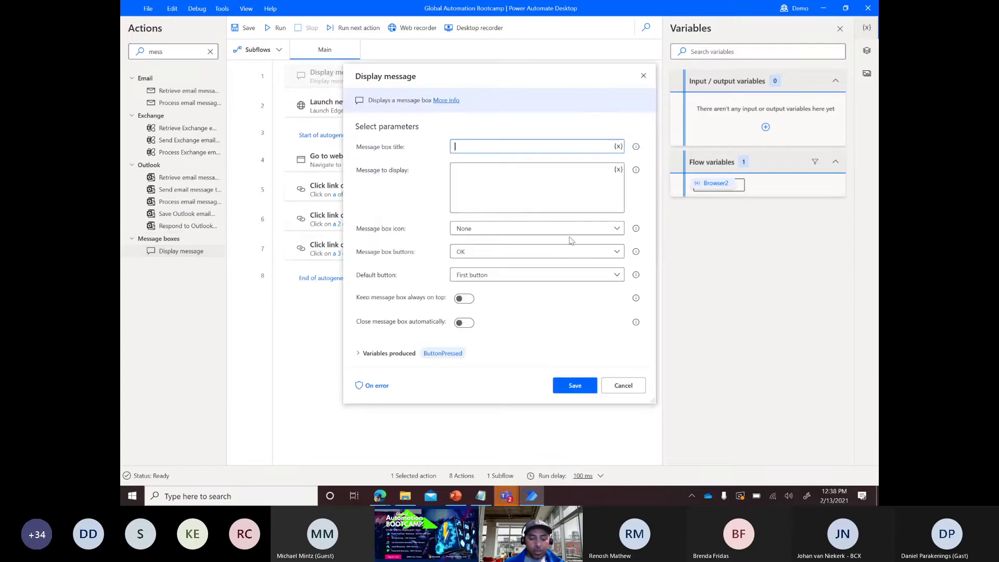
Step: Set the message box title to "Hello World!"
text(Hec w)
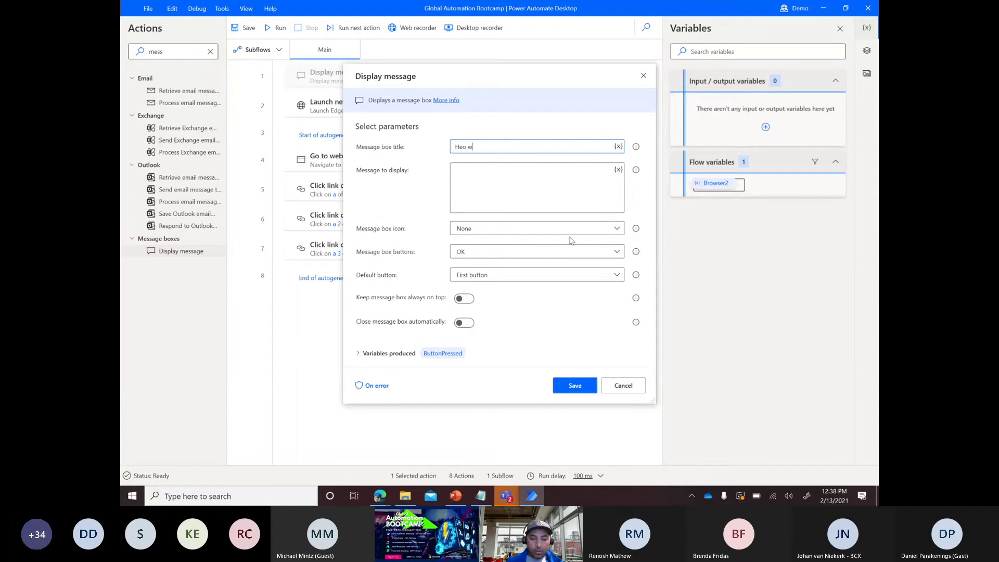
text(orld)
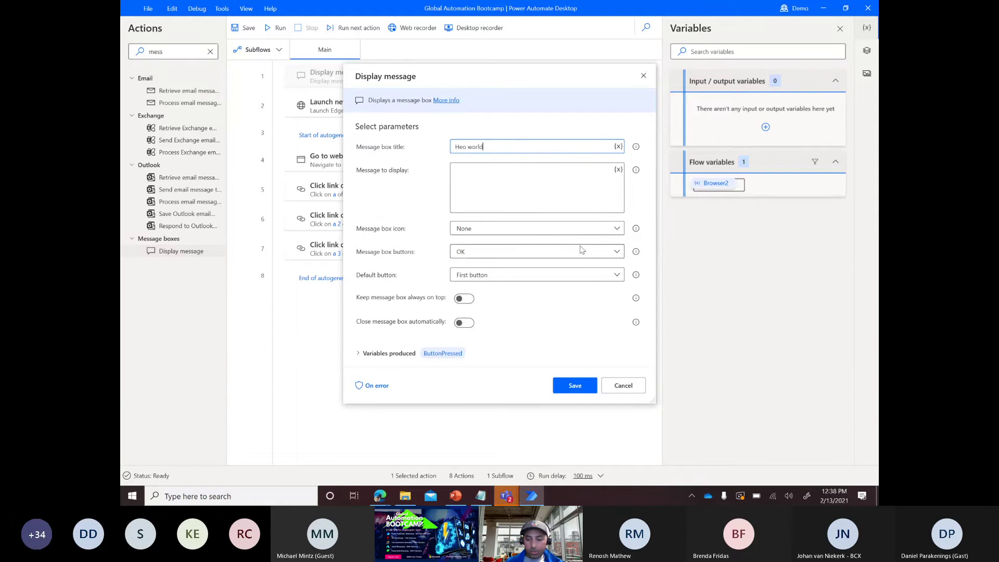
key(Left)
key(Left)
key(Left)
key(Left)
key(Left)
key(Left)
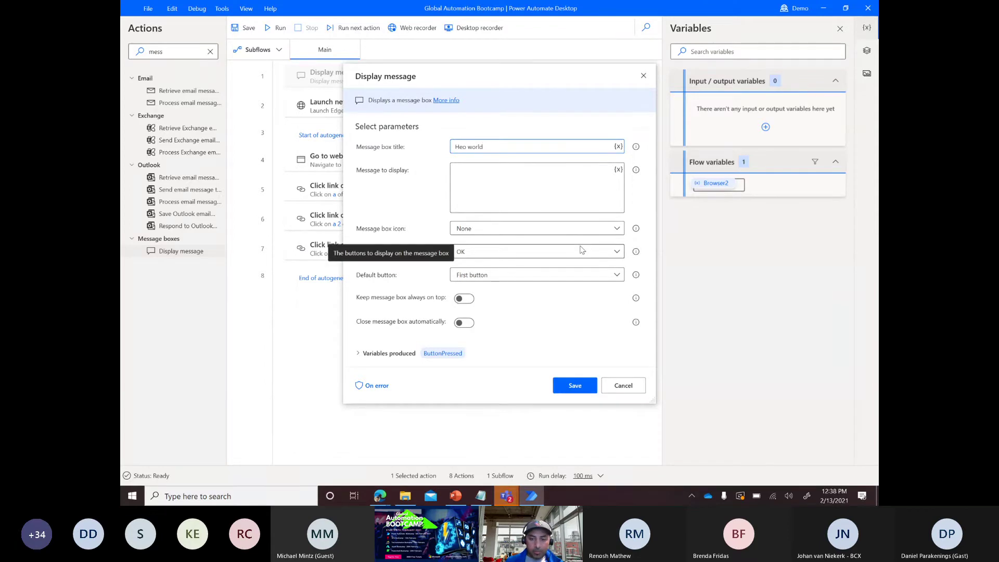
text(lo W)
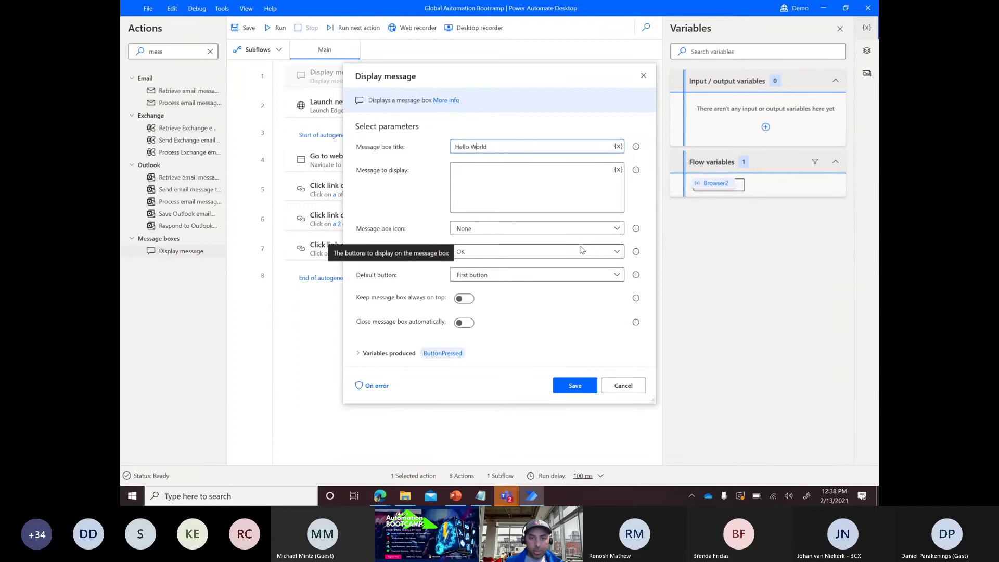
click(517, 147)
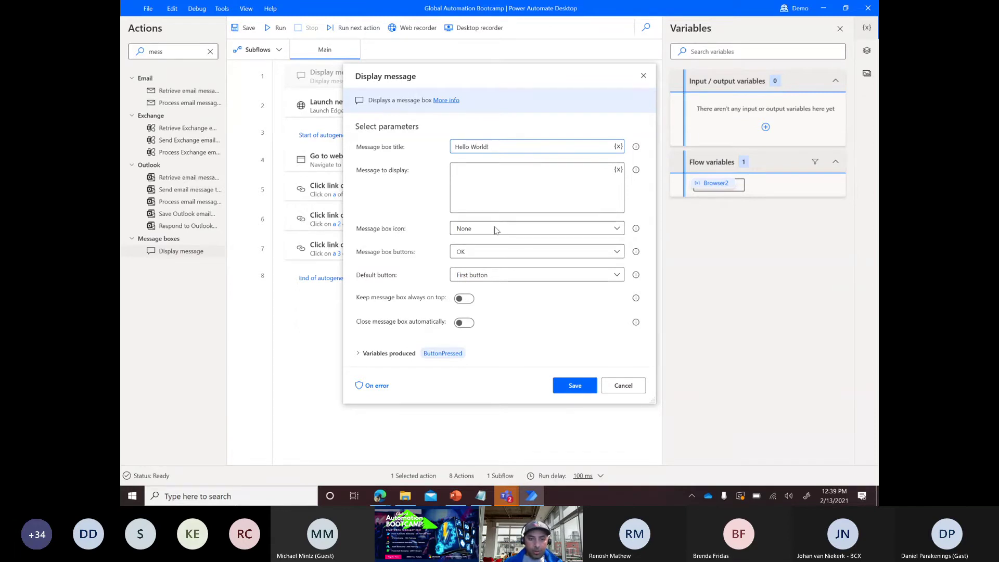
Step: Set the message to display to "Hellow everyone! Thanks for joining the boootcamp today!" and save the Display message action
click(486, 186)
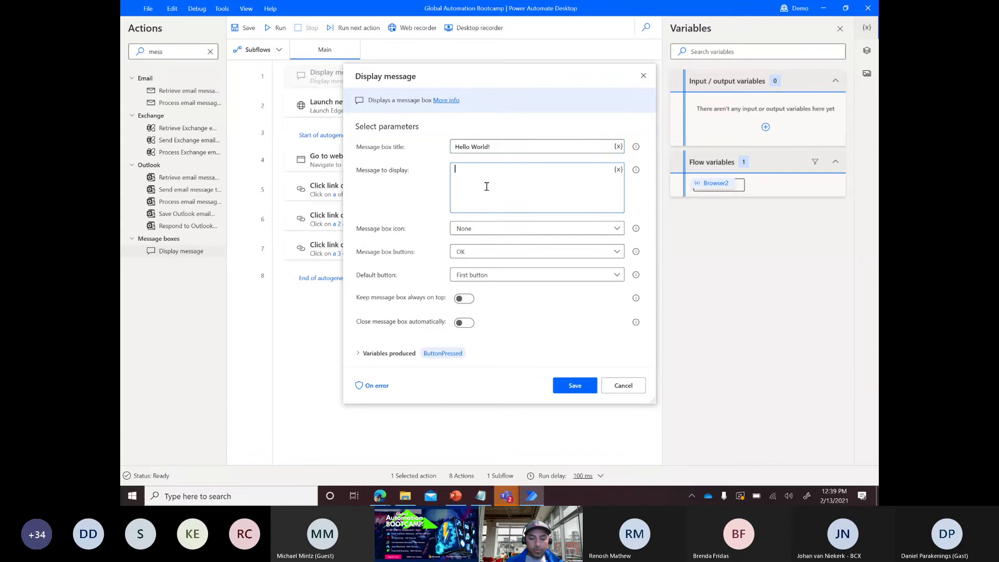
text(Hellow everyone)
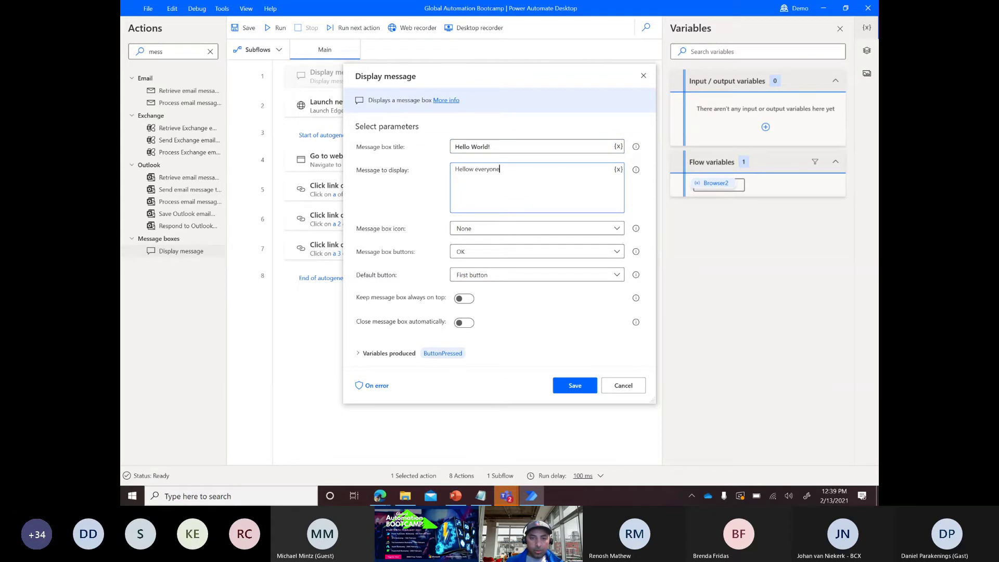
text(! tHANKS)
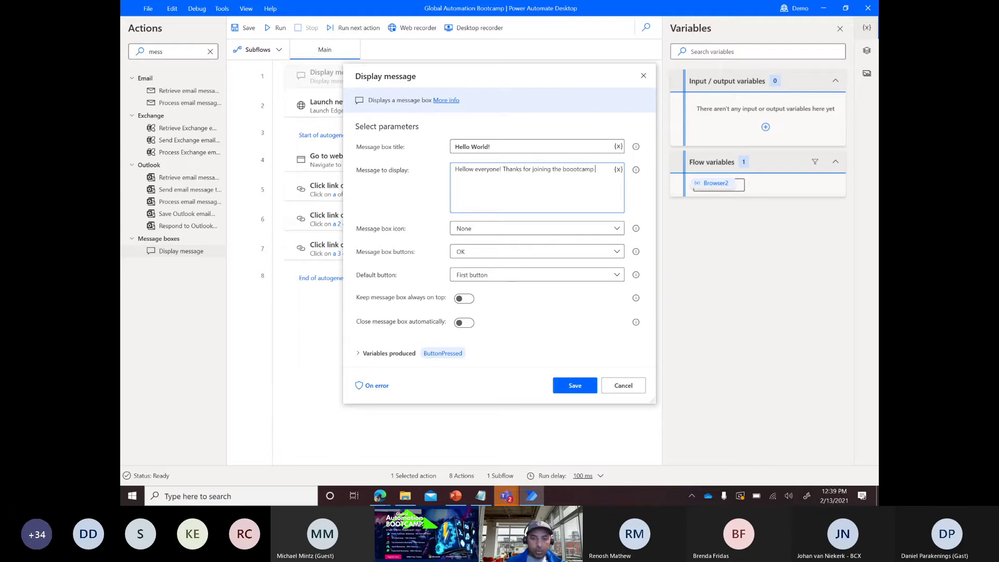
text(today!)
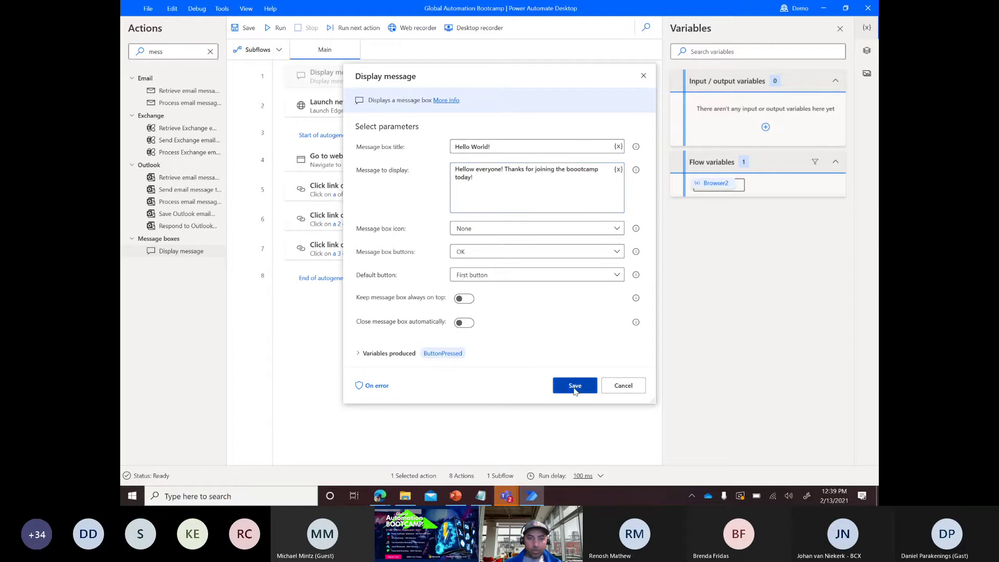
click(575, 385)
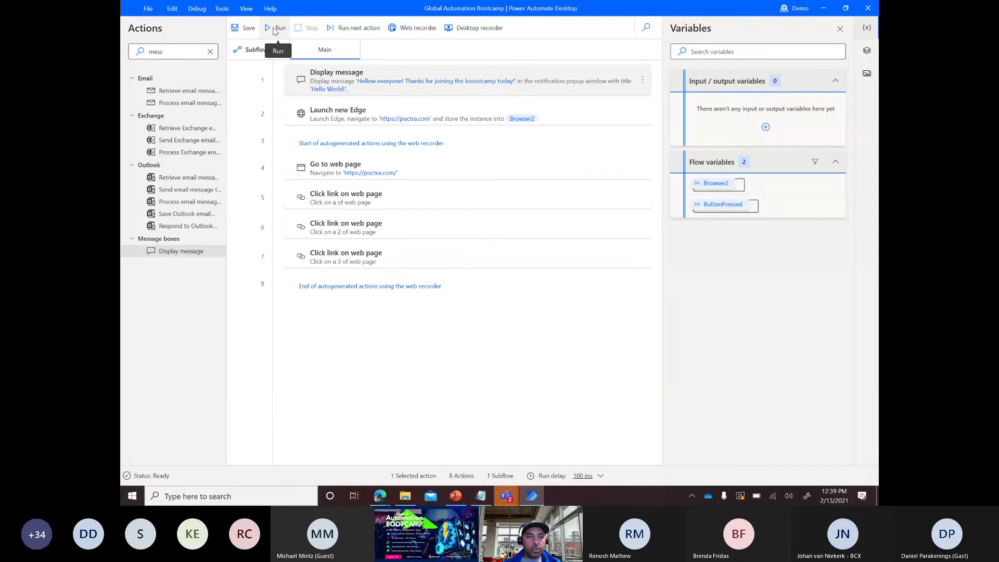
Step: Set a breakpoint on the Launch new Edge action and test-run the flow up to it, acknowledging the greeting before stopping the run
click(250, 117)
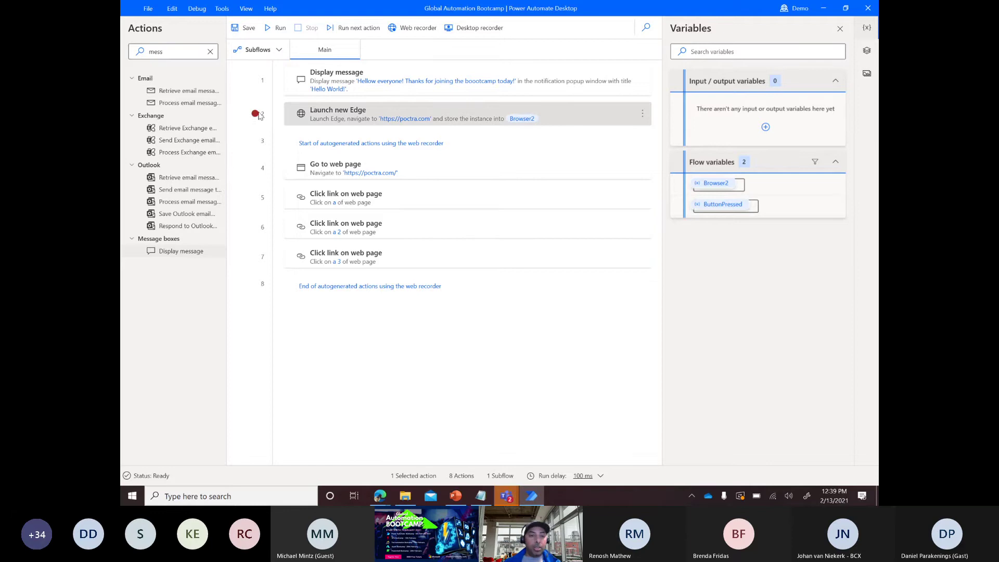
click(275, 29)
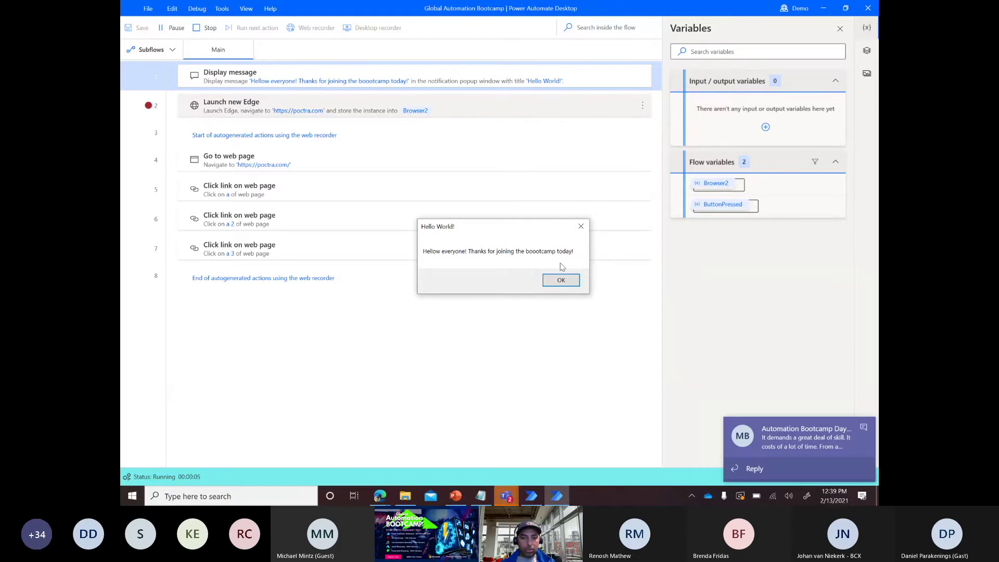
click(561, 281)
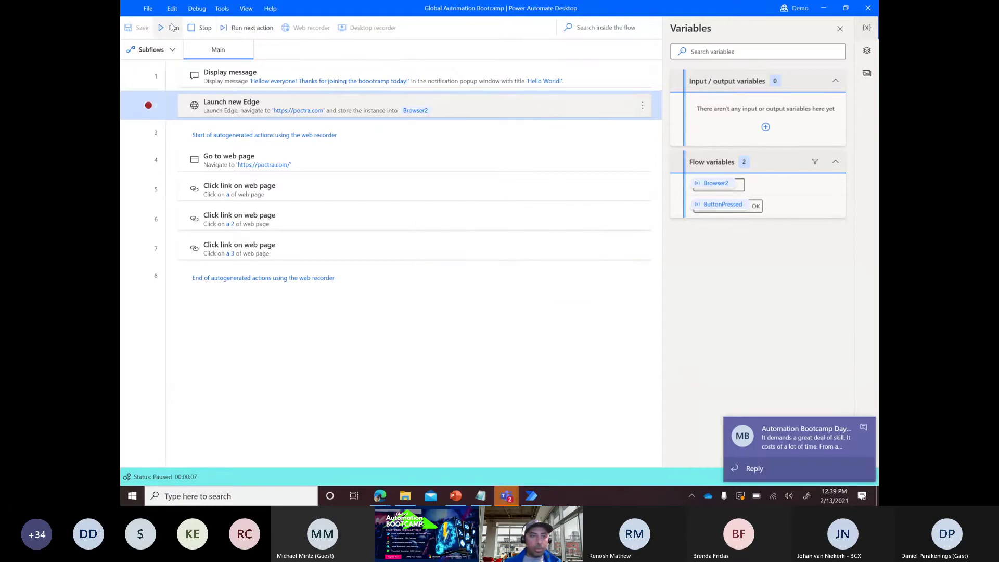
click(201, 27)
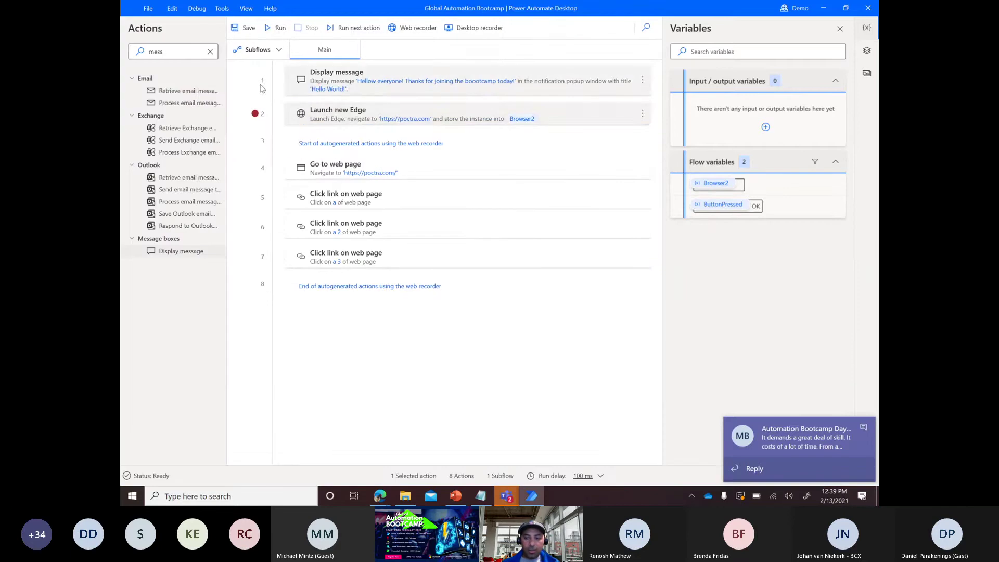
Step: Save the Global Automation Bootcamp flow and dismiss the chat notification
click(245, 29)
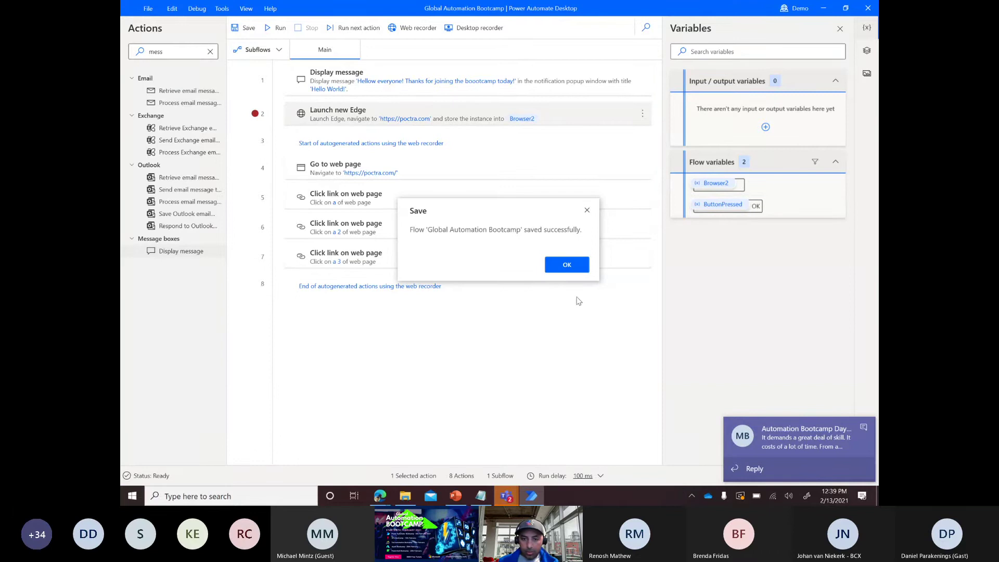
click(560, 263)
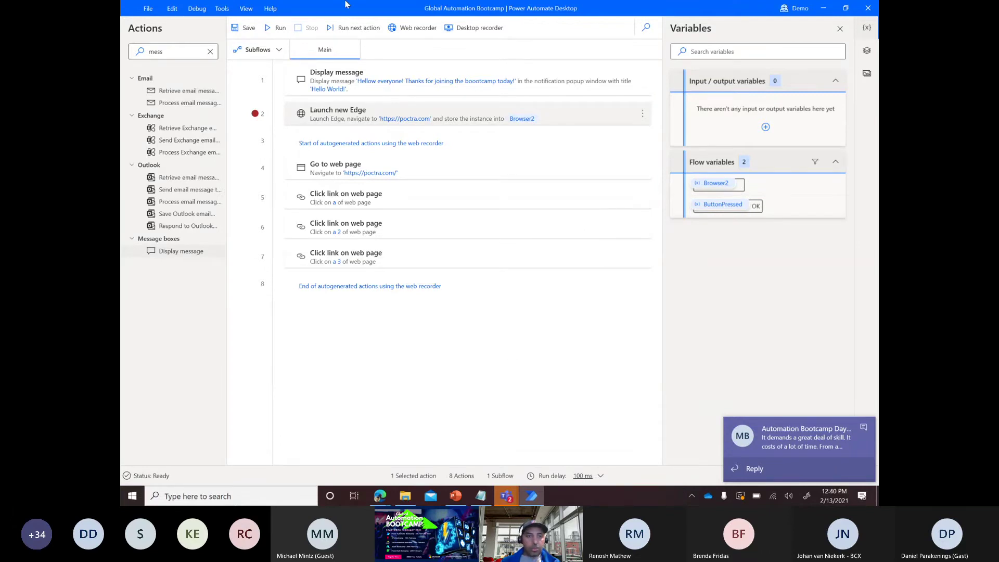
click(861, 430)
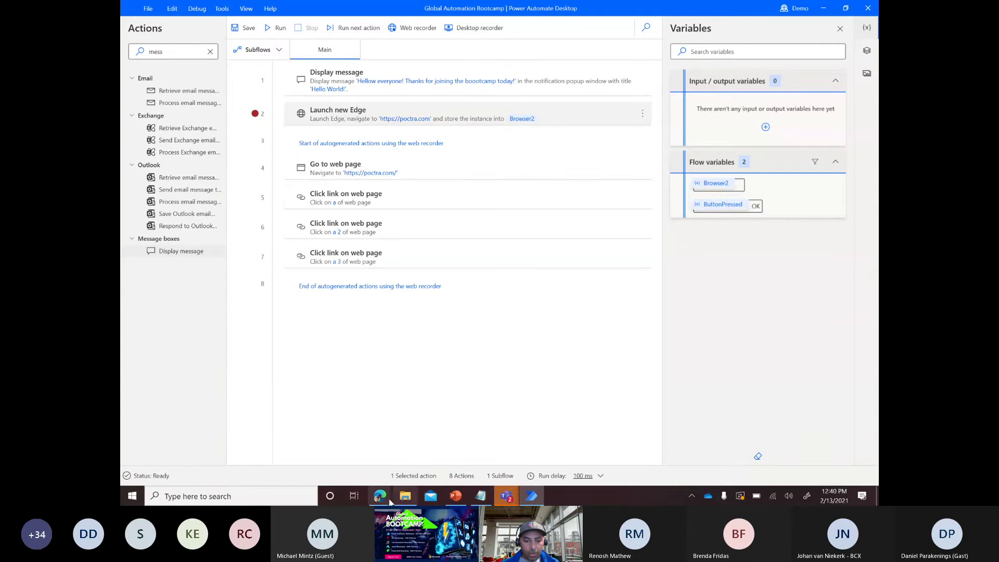
Step: Switch to the Power Automate portal in Edge, close the app launch dialog and open the desktop flow runs monitoring page
mouse_move(388, 498)
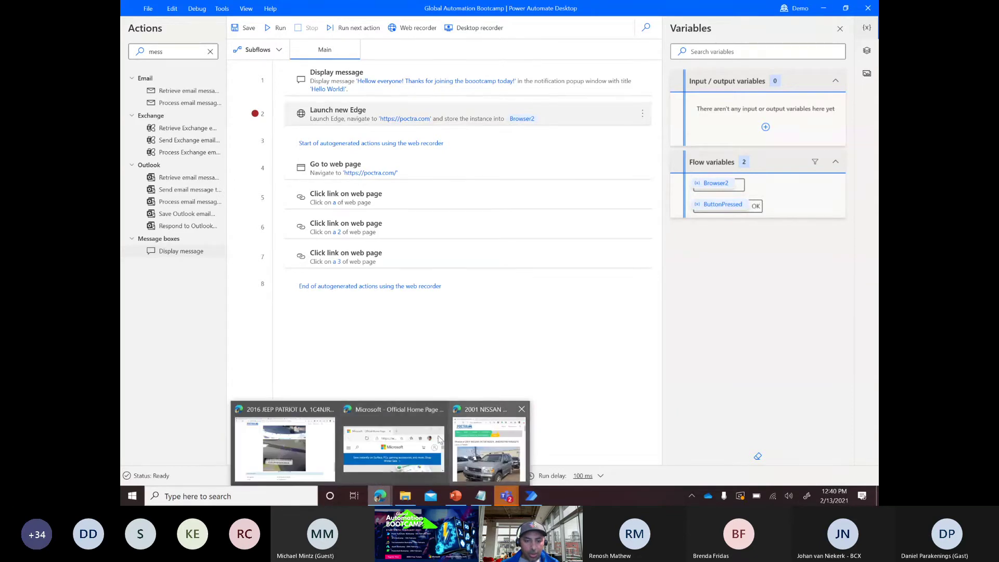
click(292, 442)
click(179, 7)
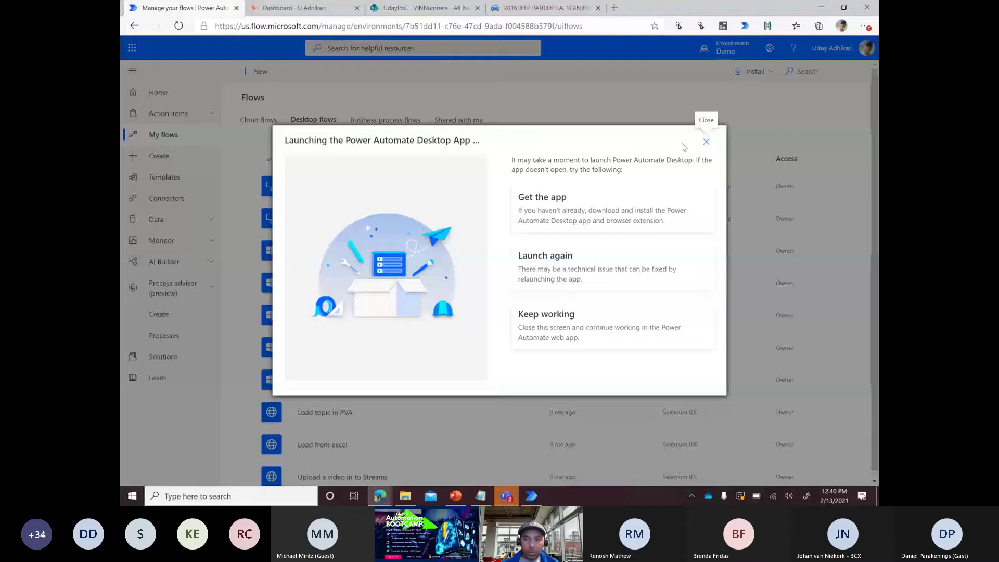
click(706, 141)
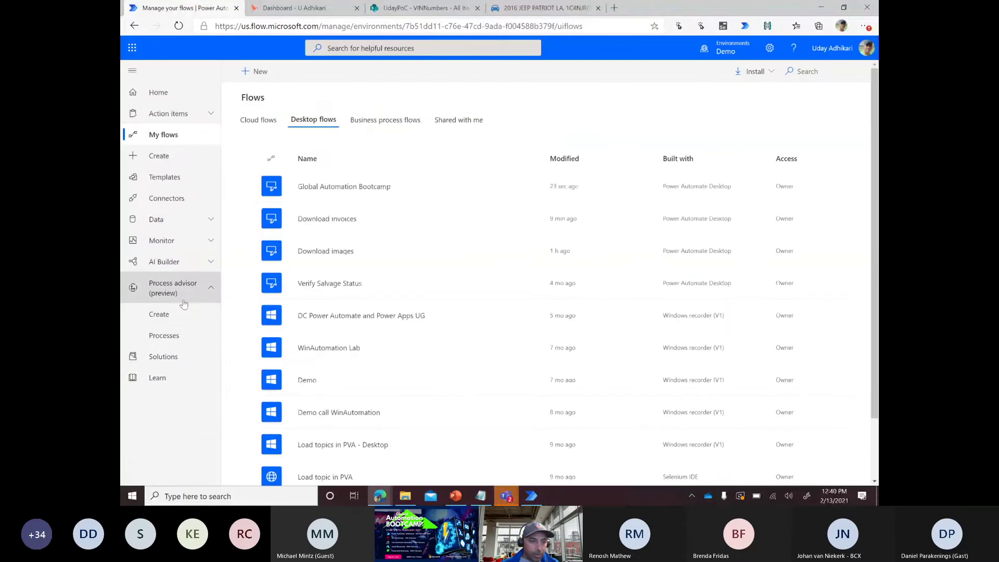
click(205, 241)
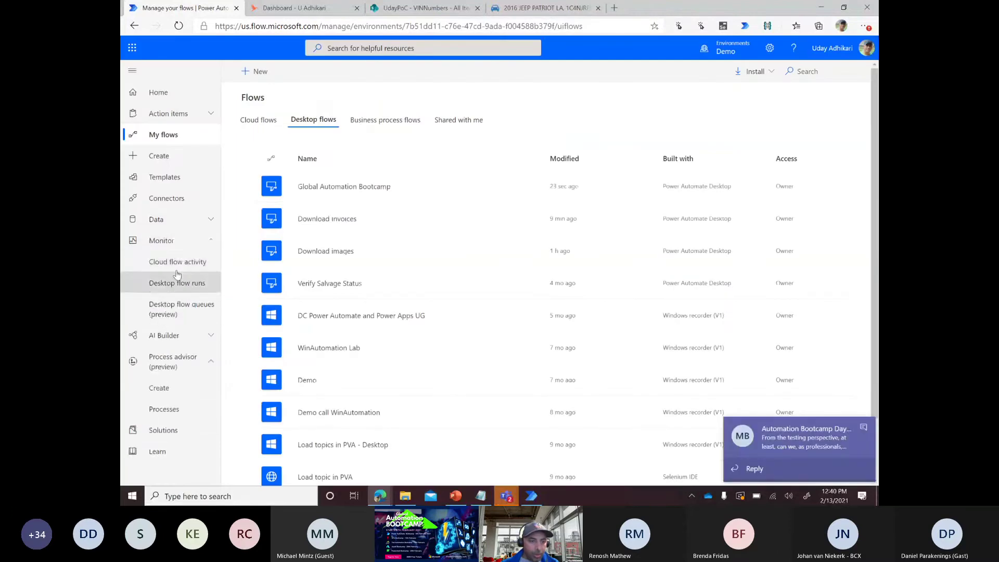
click(172, 283)
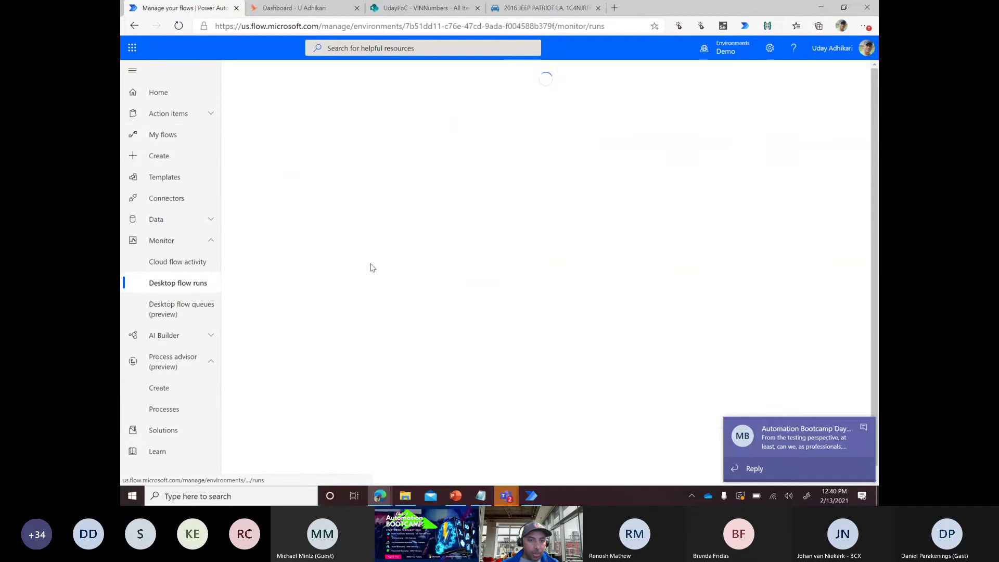
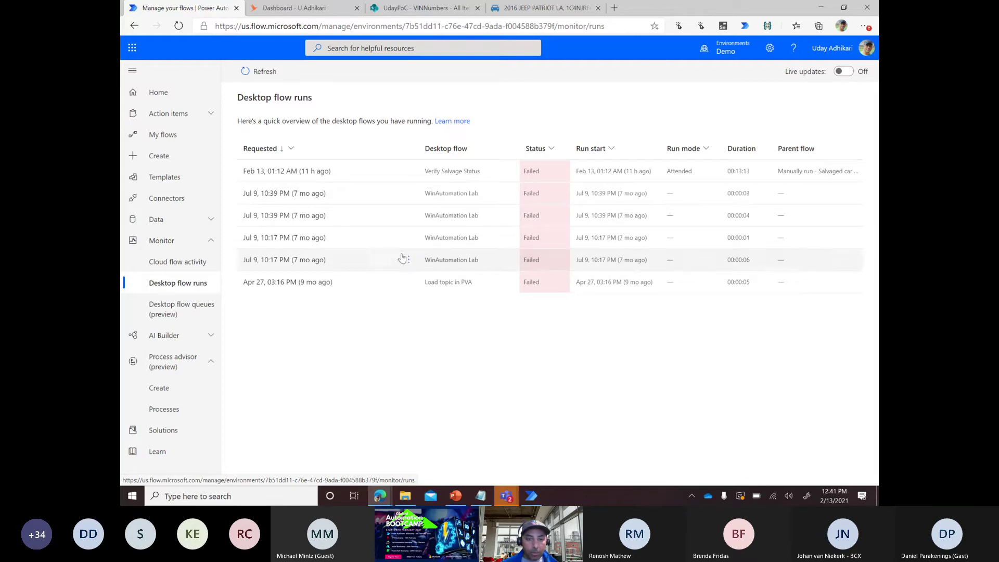
Step: Look at the options for the Verify Salvage Status run and view the cloud flow activity before returning to the desktop flow runs
click(408, 260)
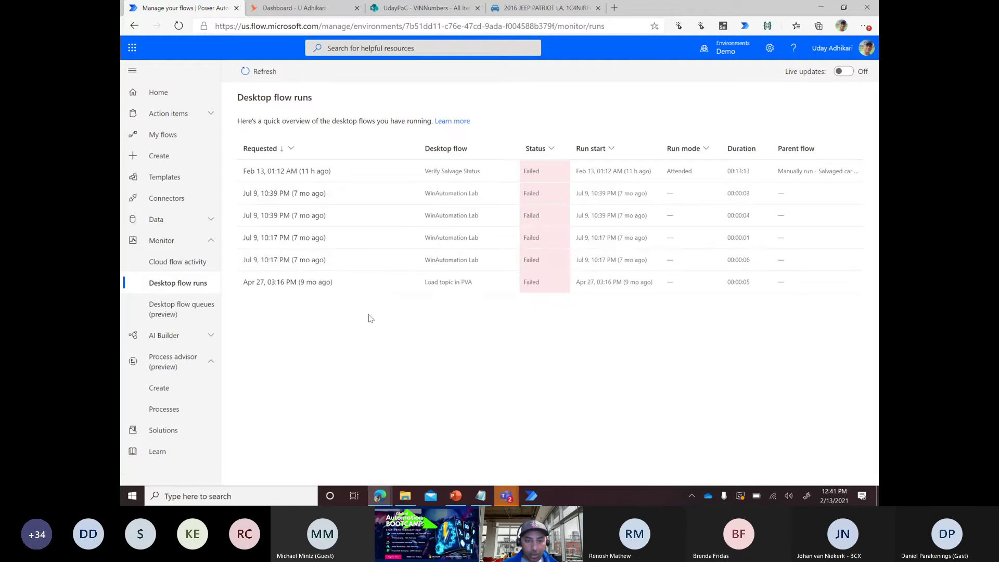
click(409, 172)
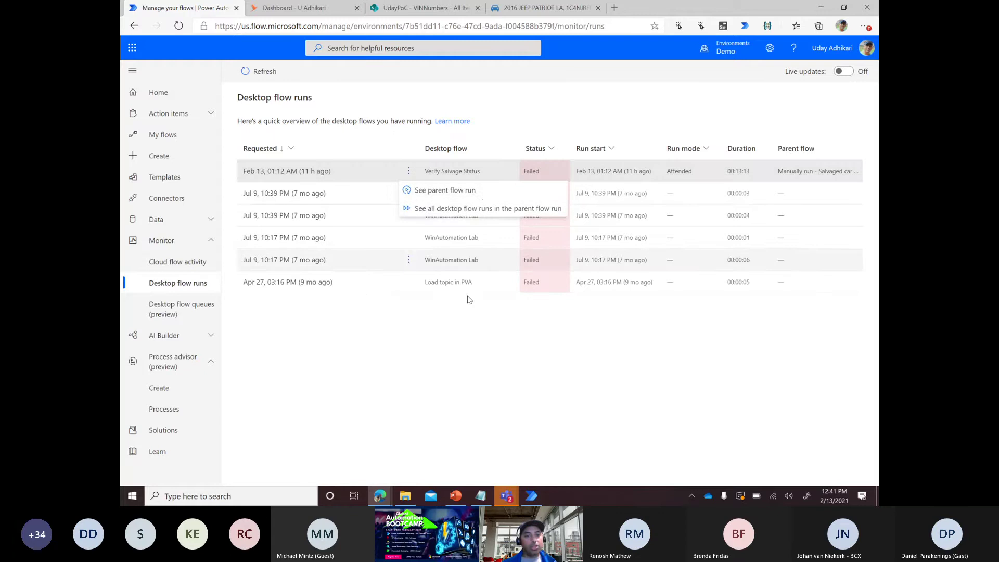
click(441, 359)
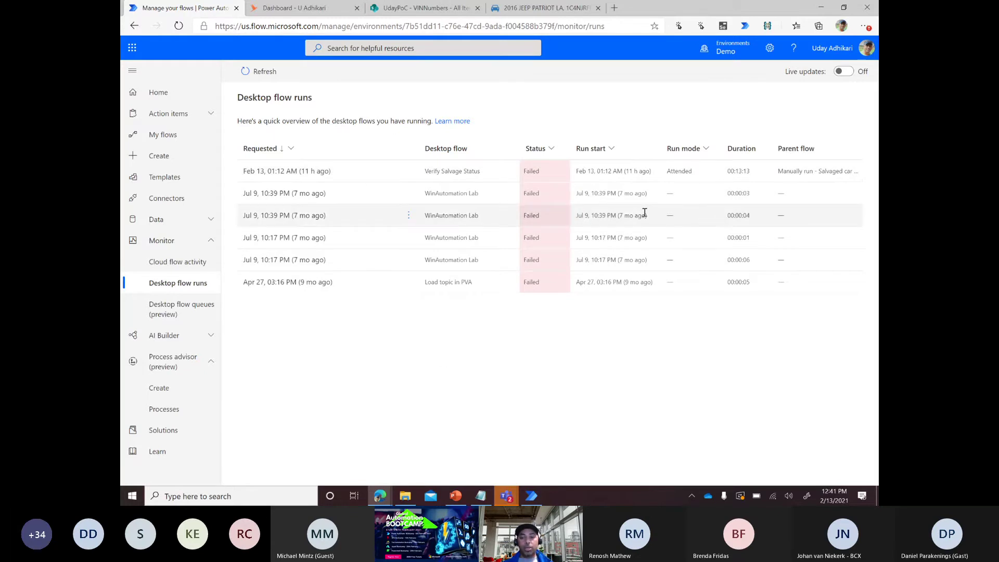
click(182, 263)
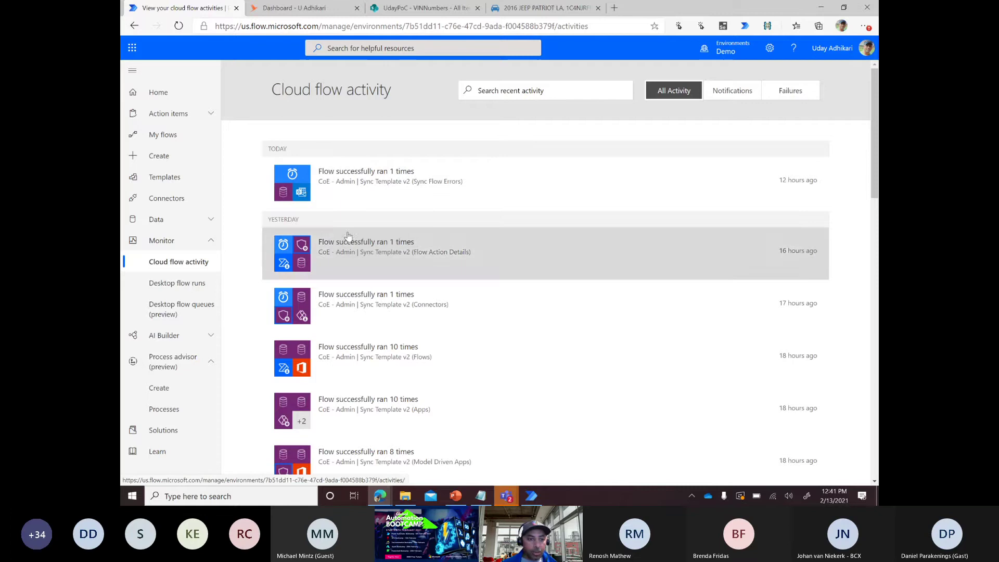
click(172, 283)
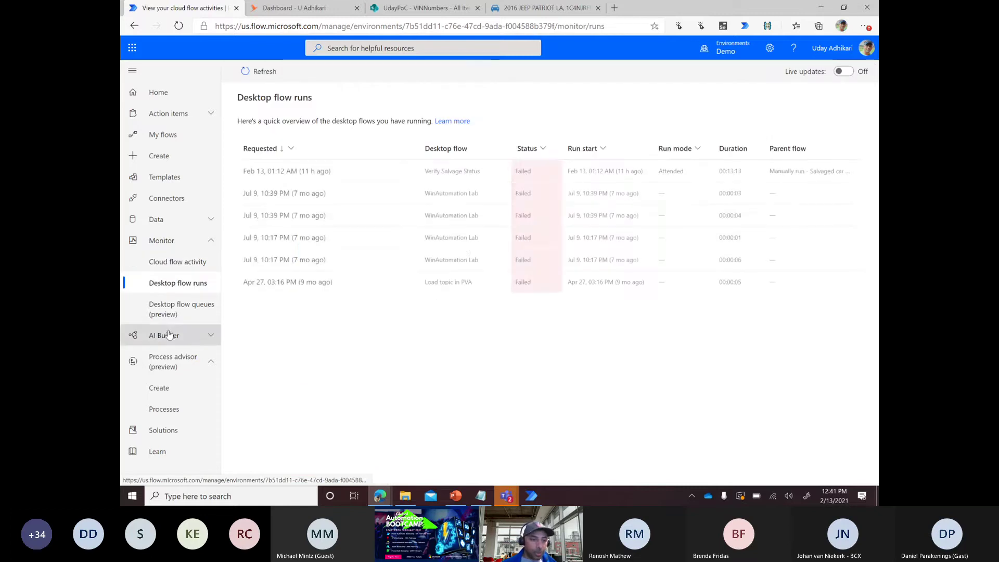
Step: View the desktop flow queues, inspect the run queue of the paddemo-cyclotron gateway and return to the gateway list
click(177, 315)
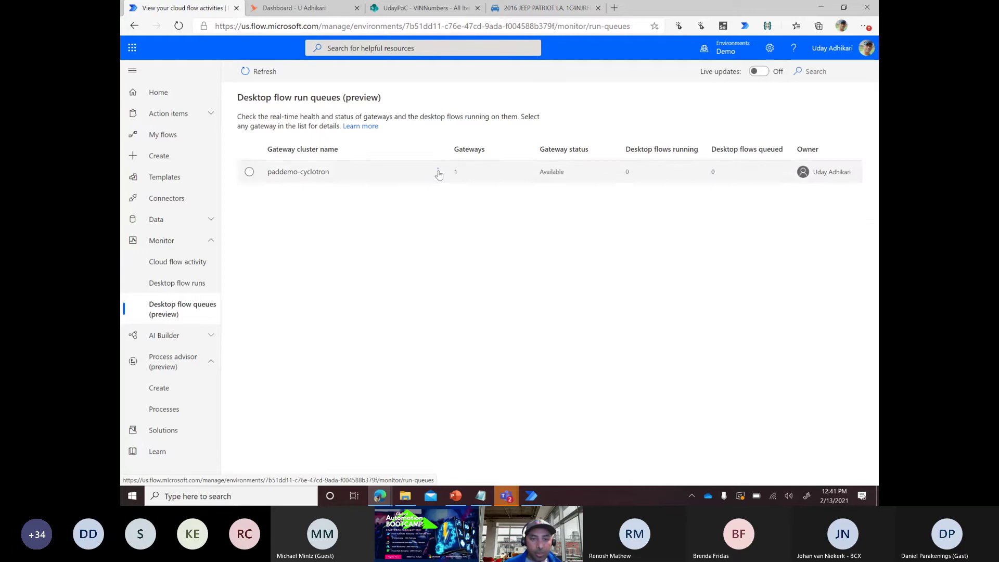
click(438, 173)
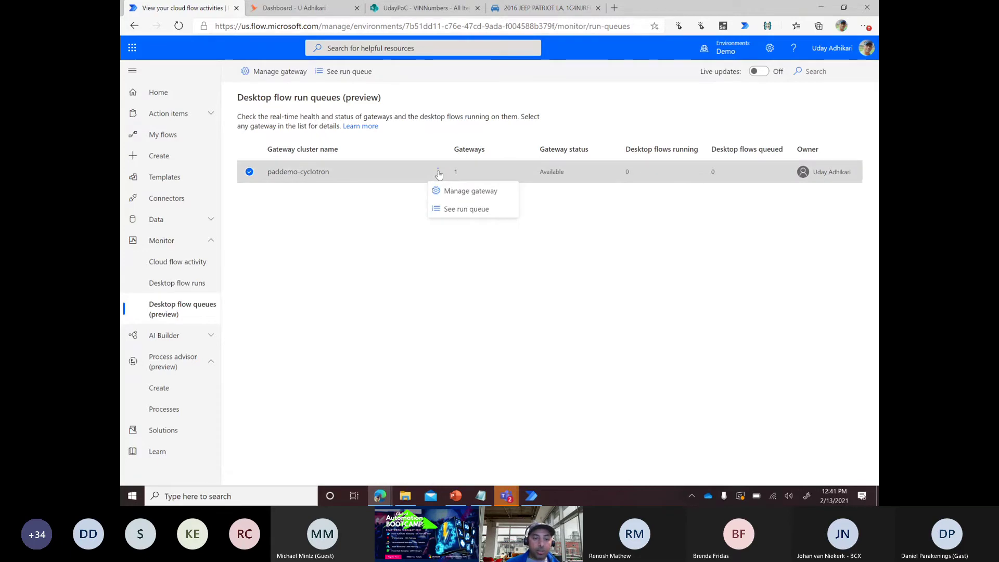
click(299, 173)
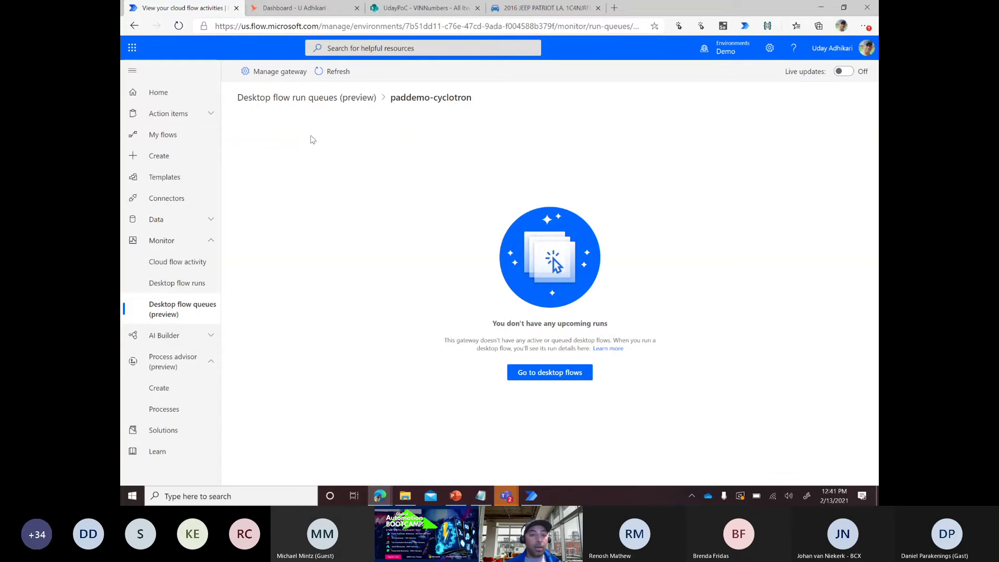
click(166, 312)
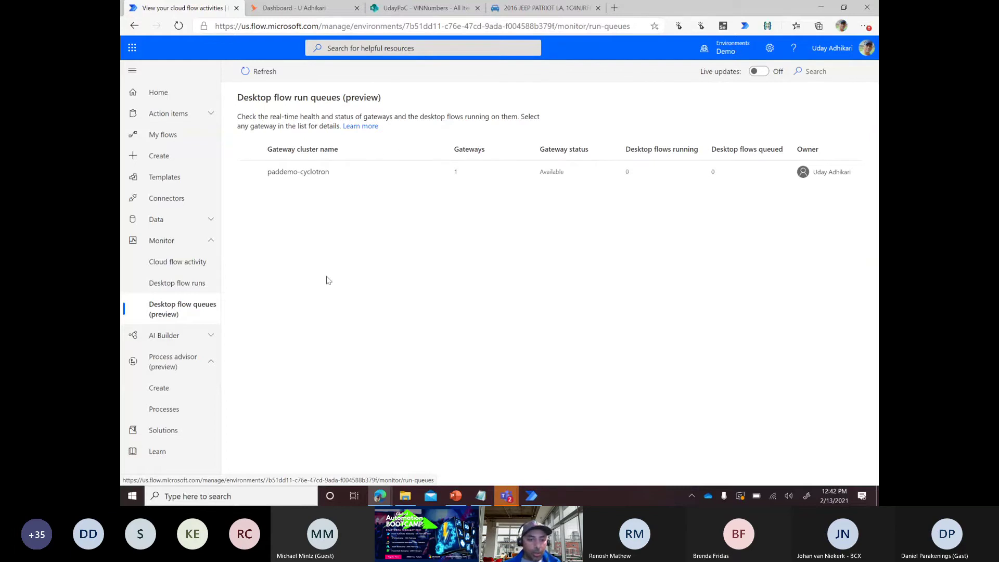
Step: Switch to Power Automate Desktop to run the flow again, and refresh the desktop flow queues in Edge while its greeting is open
click(532, 497)
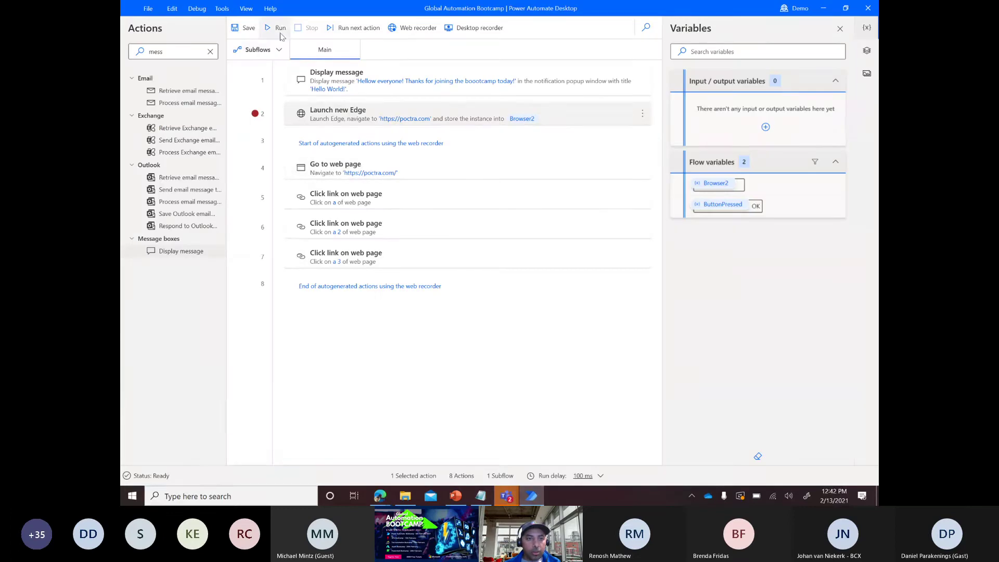
click(279, 29)
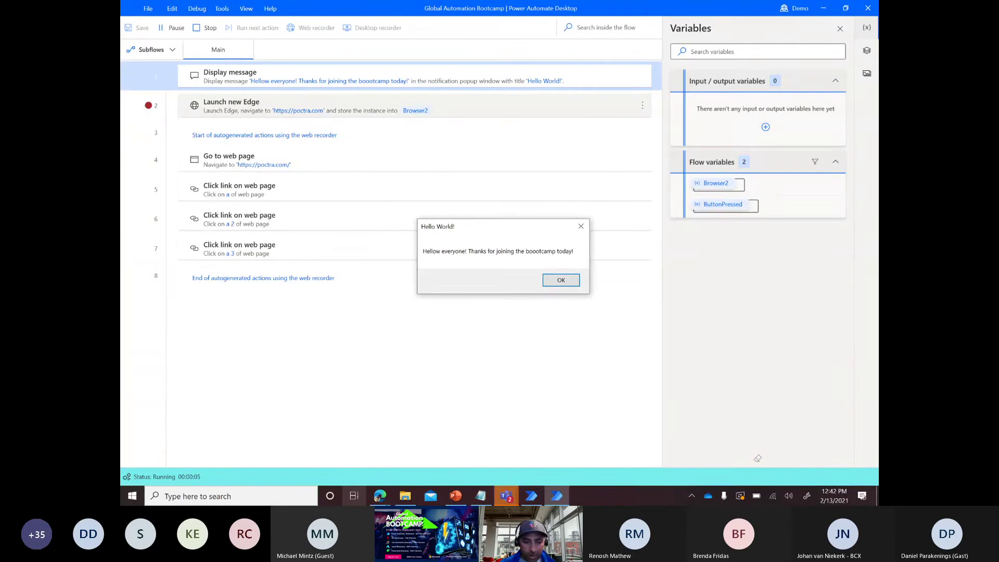
click(380, 496)
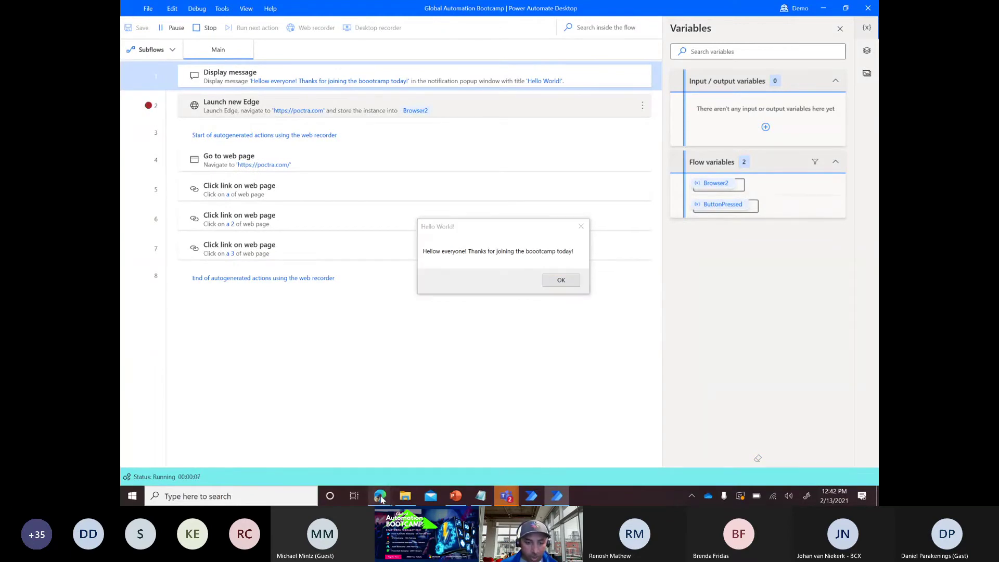
click(281, 442)
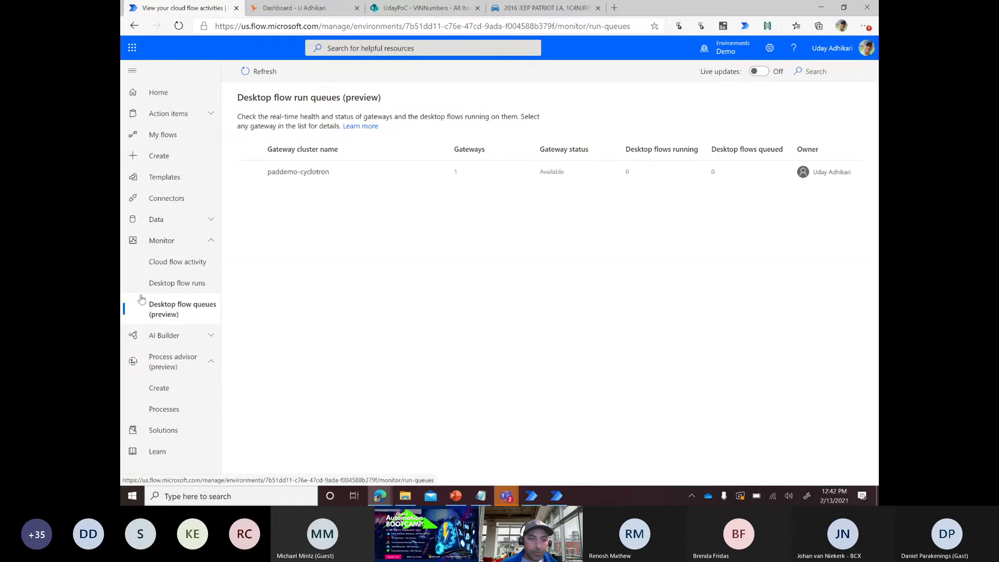
click(252, 73)
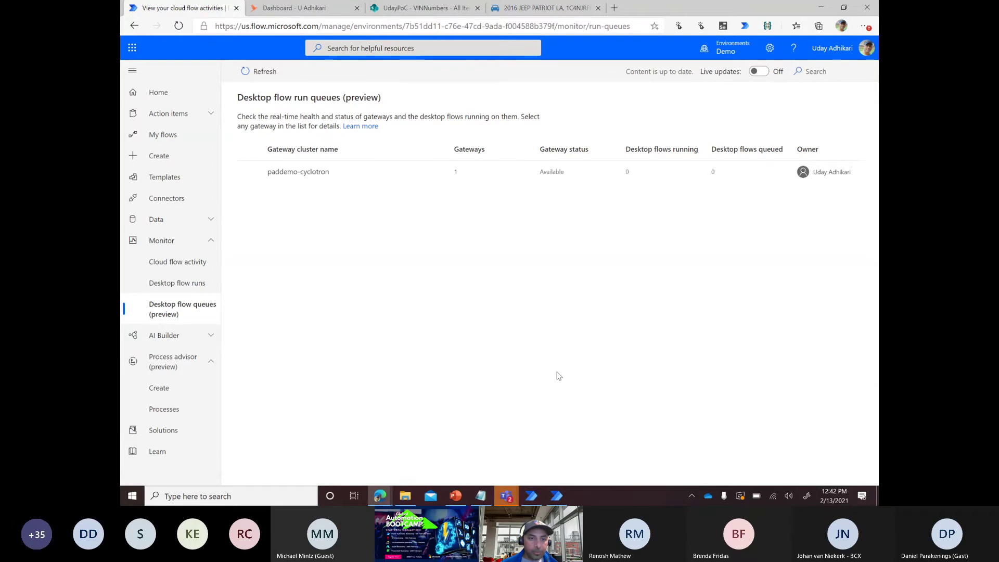
click(257, 72)
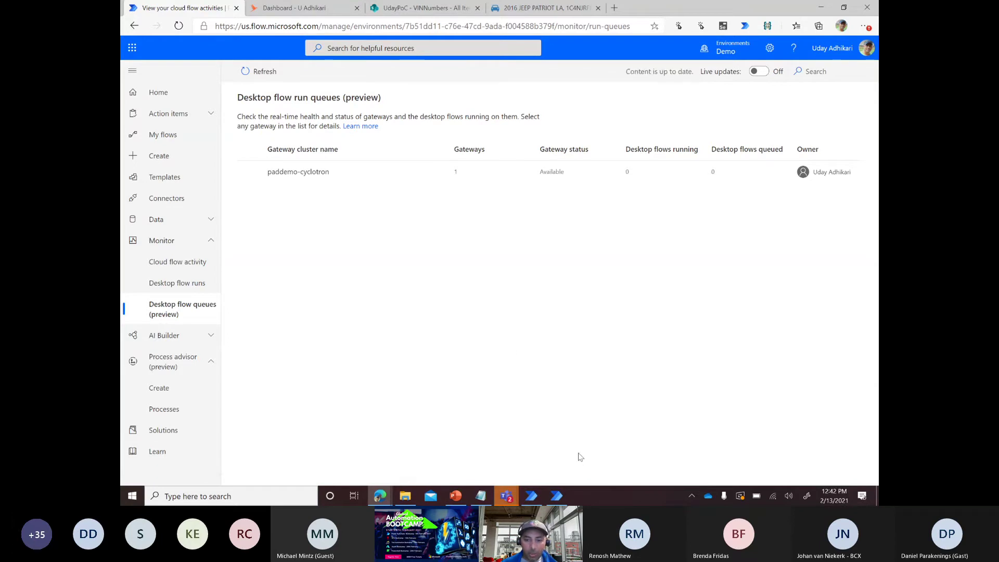
Step: Check the running flow in Power Automate Desktop and return to the desktop flow queues page in Edge
click(550, 494)
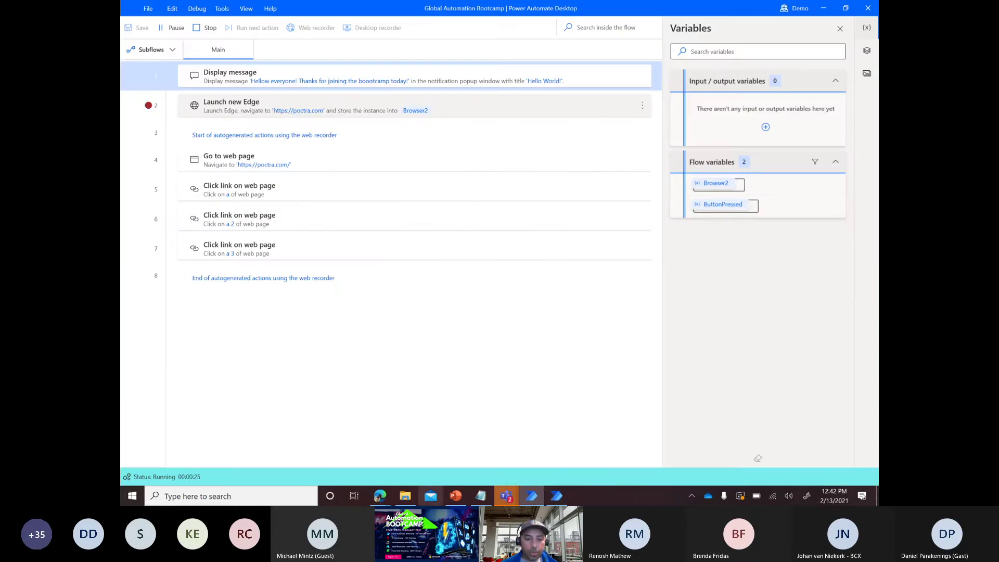
mouse_move(380, 495)
click(289, 445)
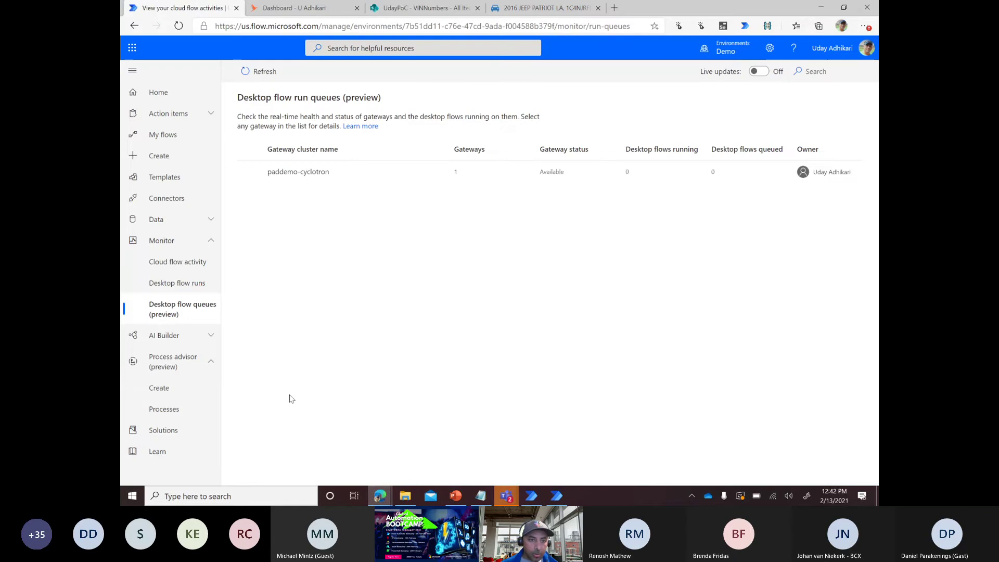
Step: View the desktop flow runs and refresh the list repeatedly to check for the current run
click(178, 283)
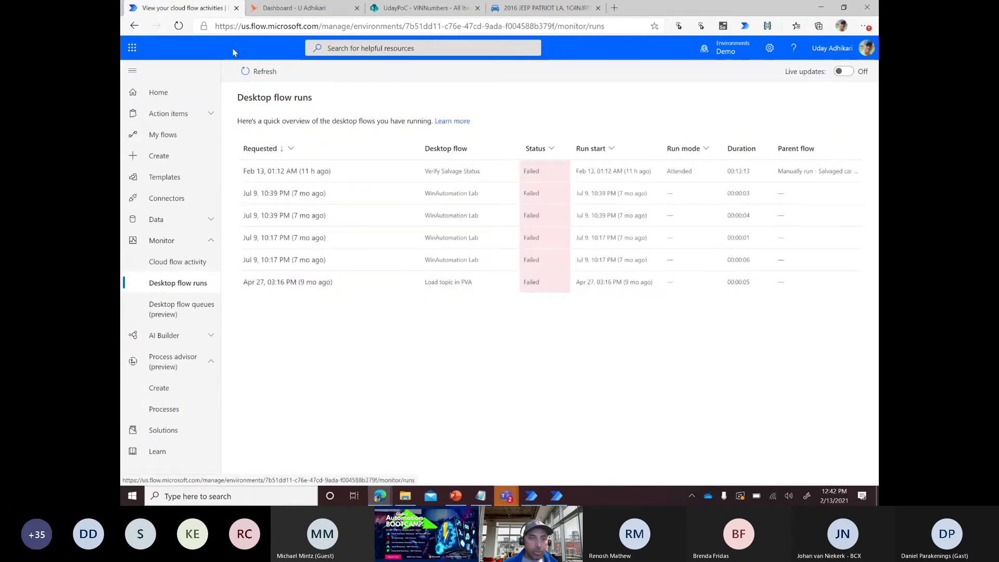
click(247, 73)
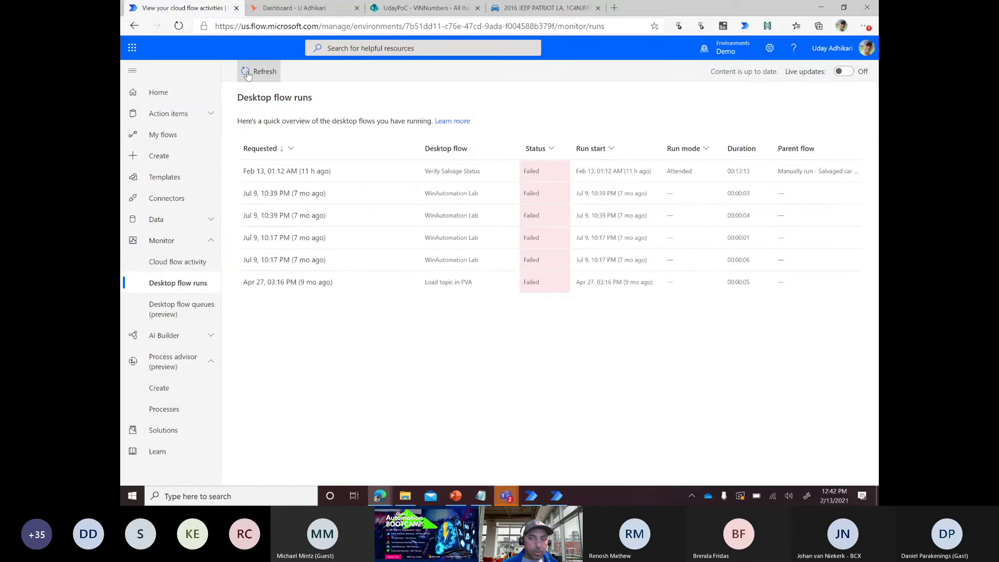
click(249, 72)
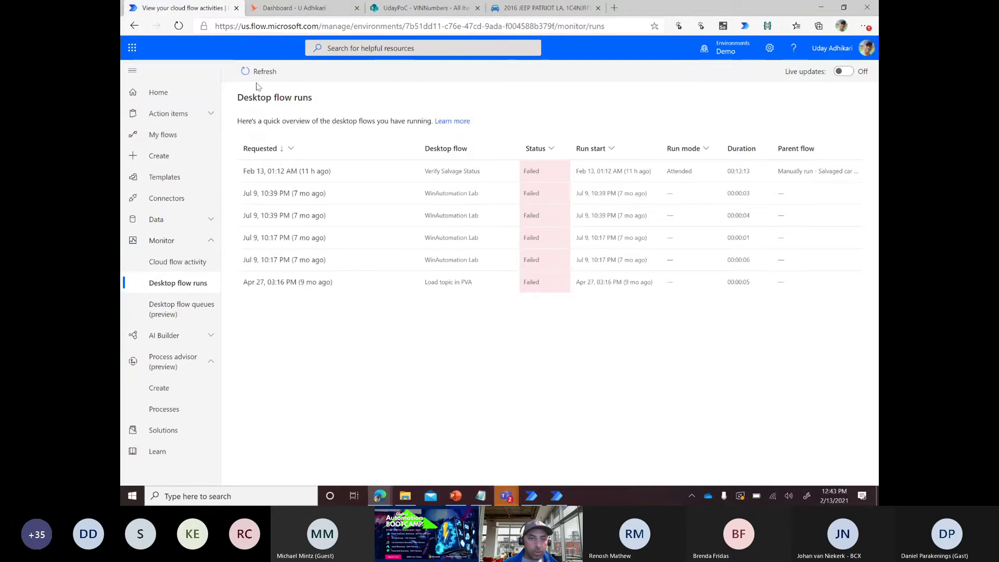
click(255, 72)
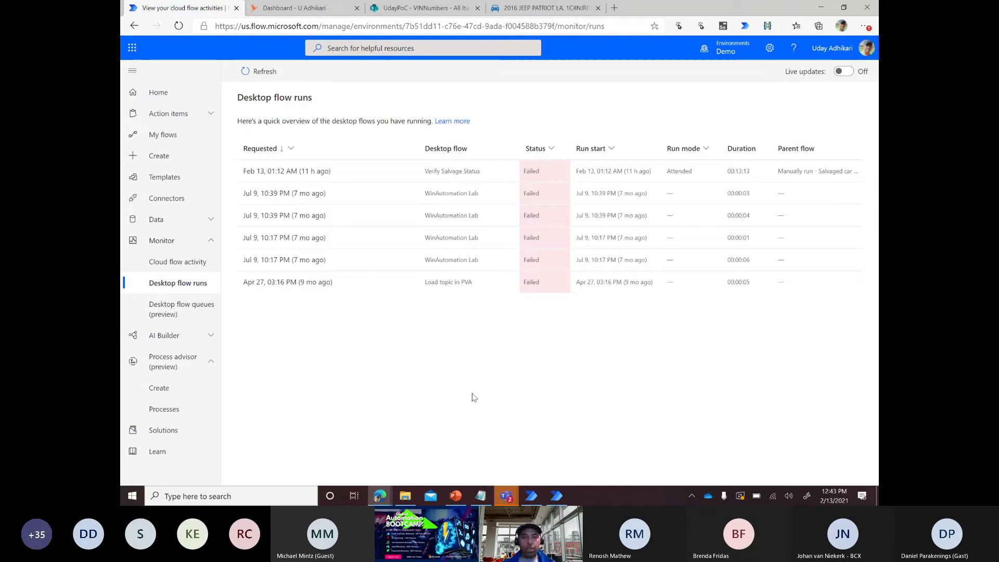
click(258, 72)
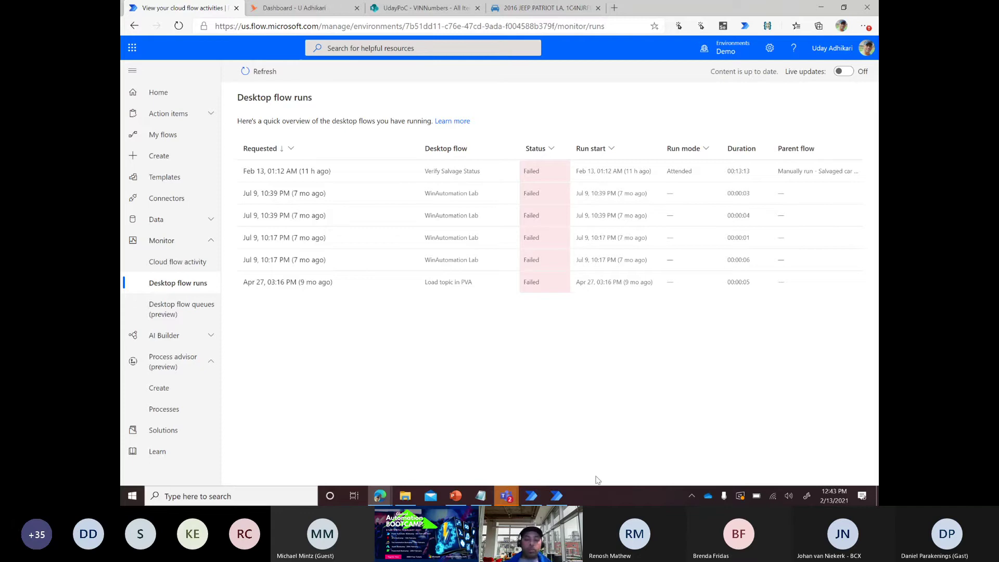
Step: Bring up the flow's greeting, check the running flow in Power Automate Desktop and return to the desktop flow runs in Edge
click(557, 495)
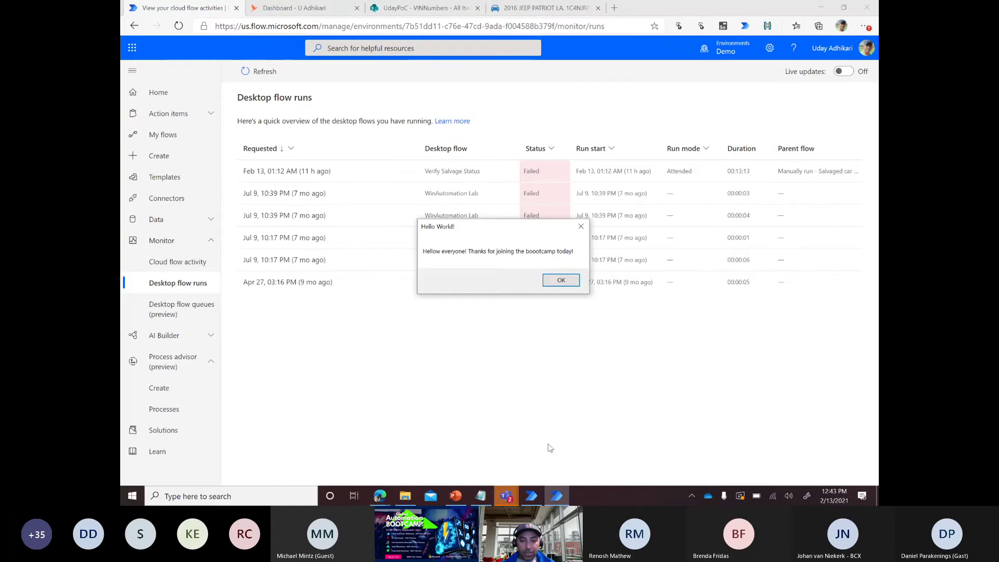
click(530, 499)
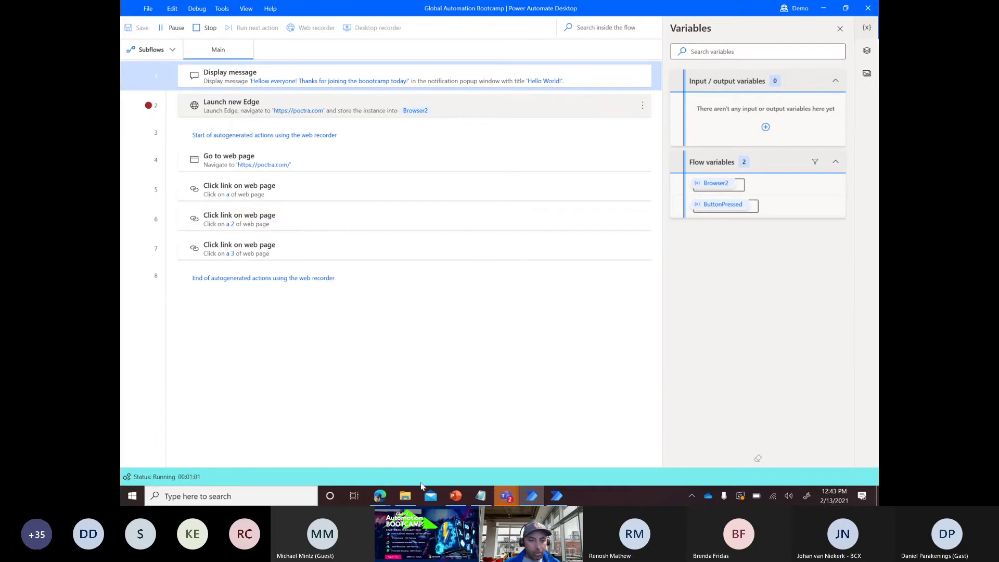
mouse_move(379, 495)
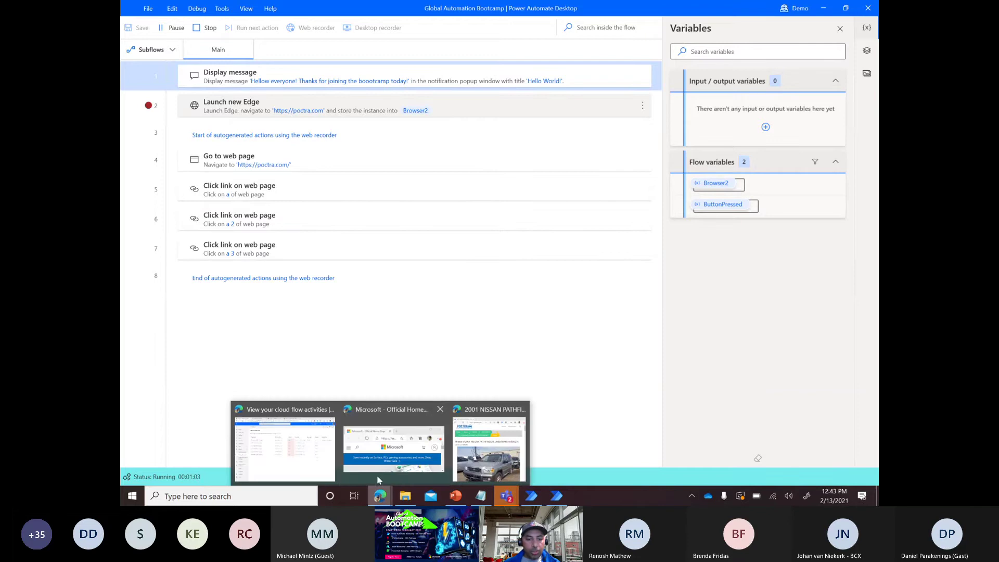
click(329, 468)
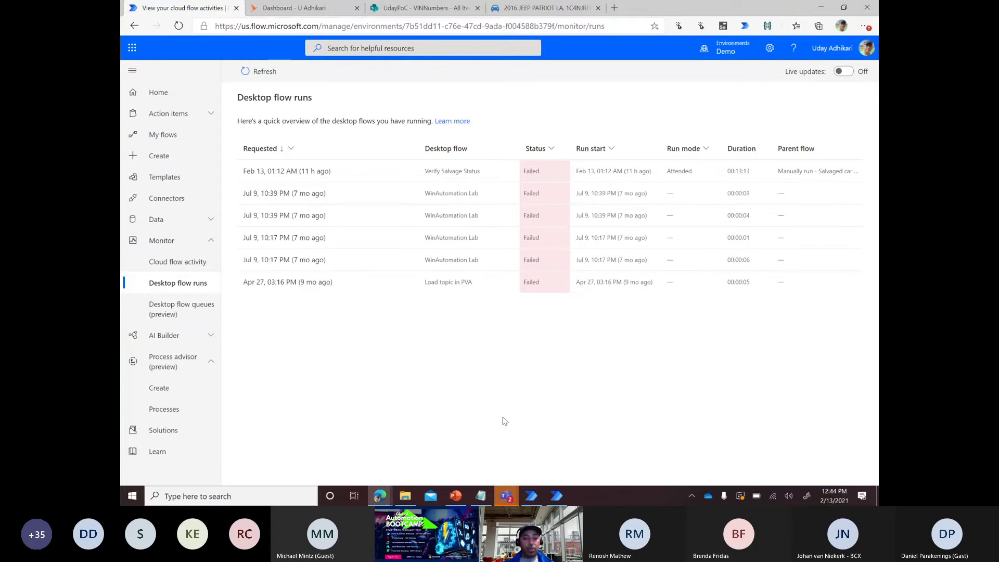
Step: Dismiss the flow's greeting, remove the breakpoint from the Launch new Edge action and stop the run
click(557, 493)
click(563, 310)
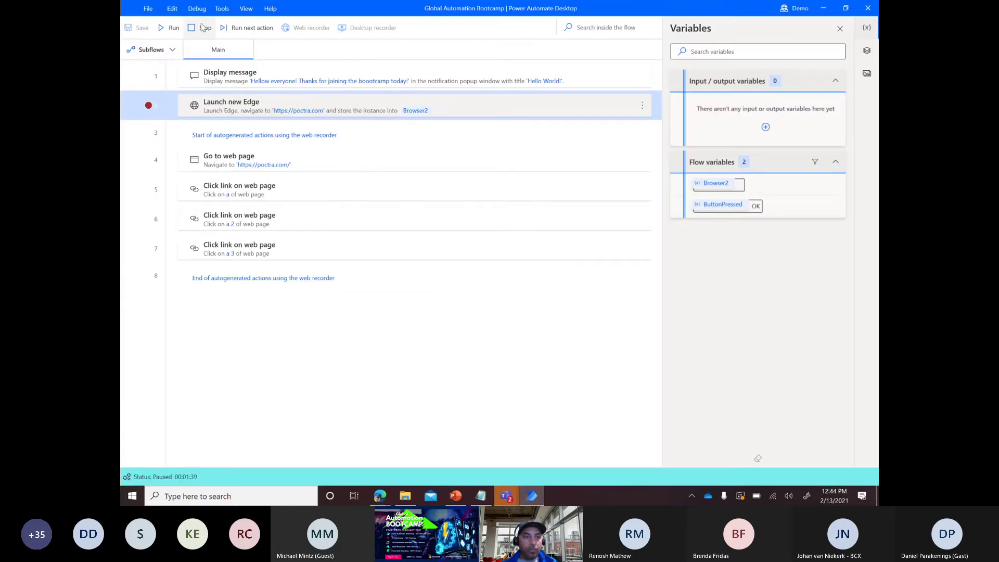
click(148, 106)
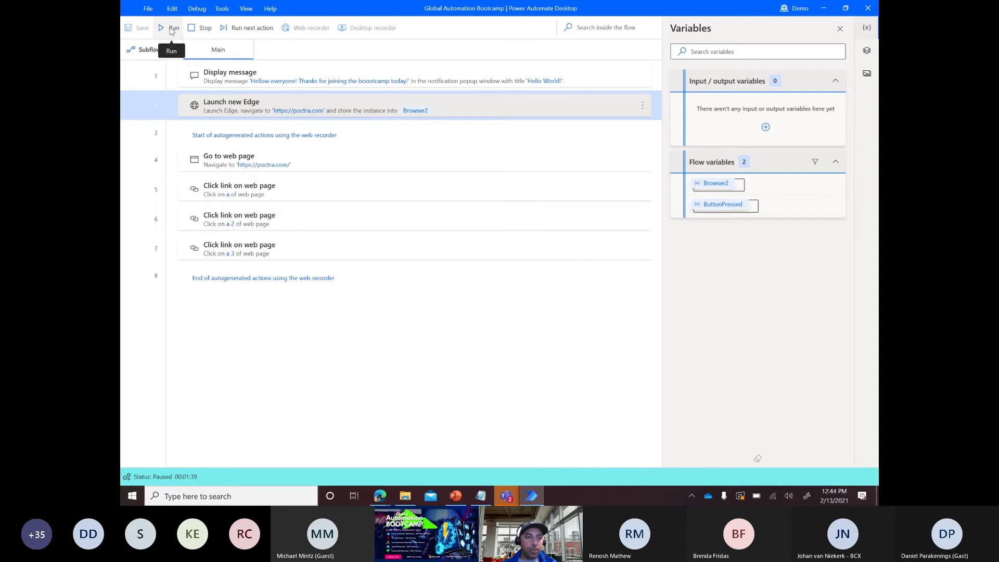
click(201, 28)
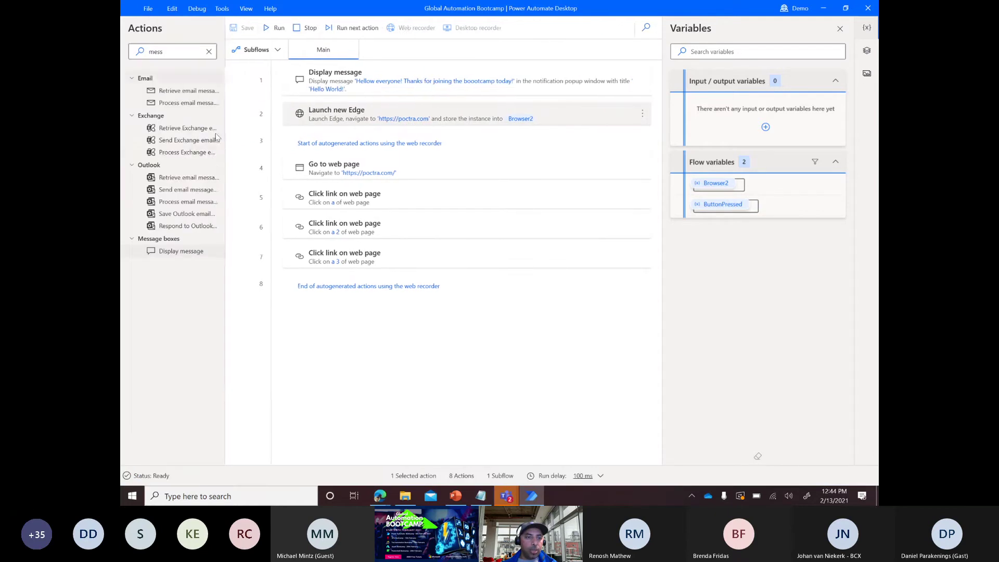
Step: Run the flow without a breakpoint, acknowledge its greeting, complete the Poctra captcha and close the launched browser
click(268, 29)
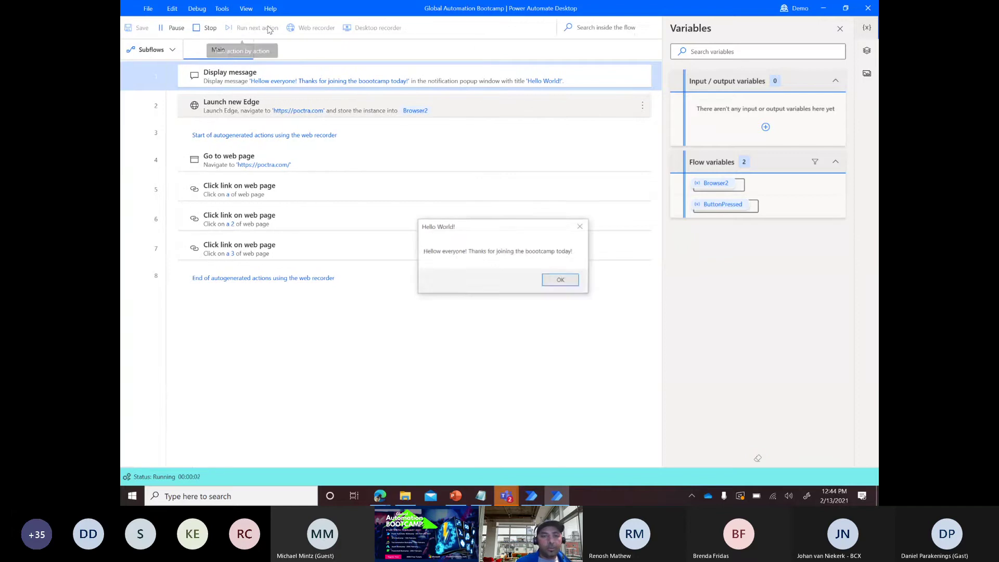
click(559, 281)
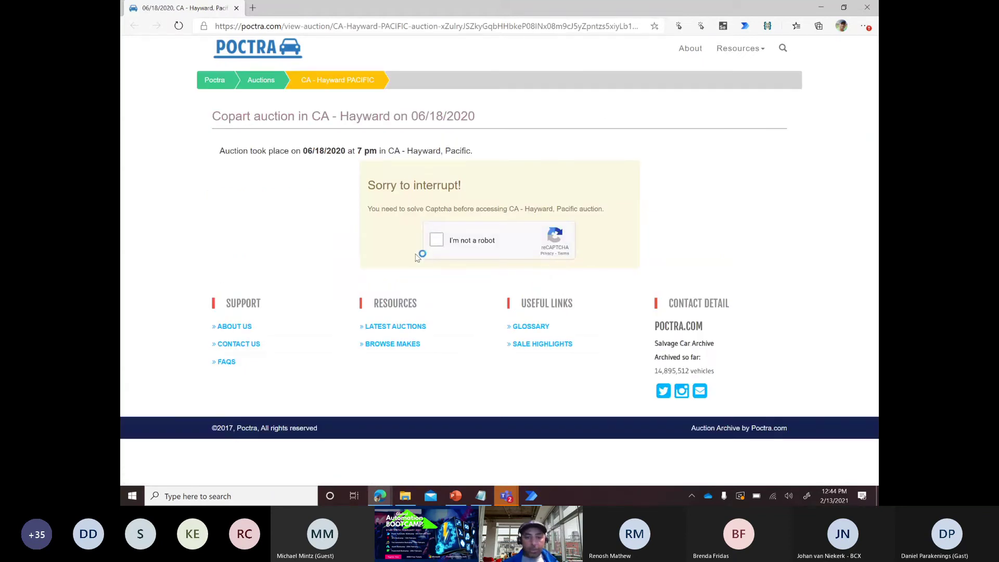
click(437, 241)
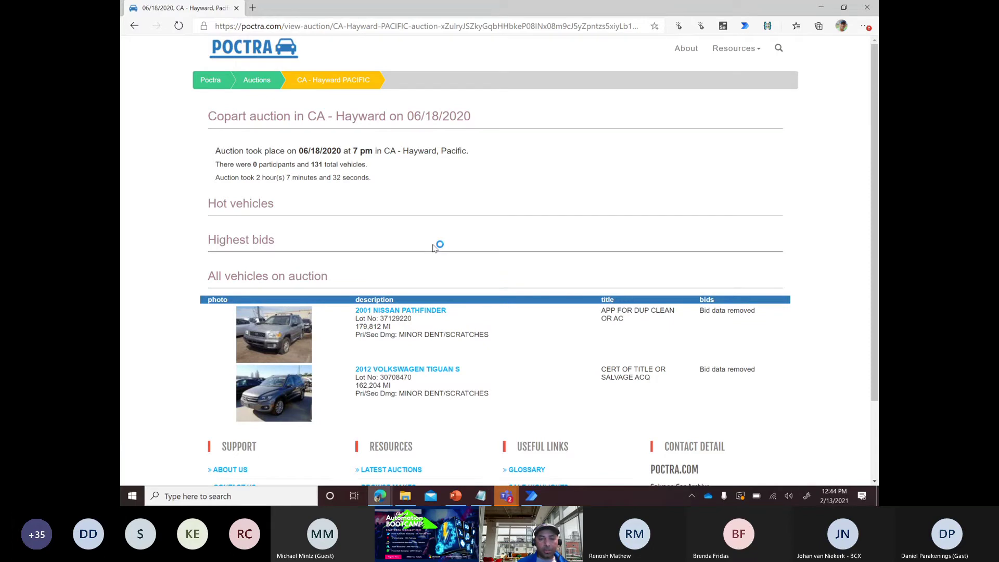
click(870, 8)
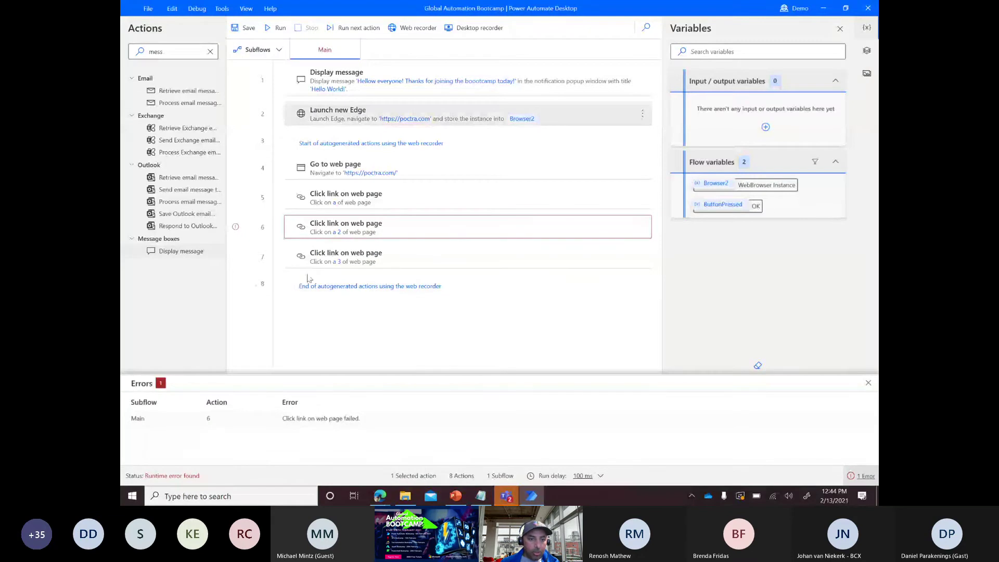
Step: Find the Close web browser action with the search term "close" and add it at the flow's end for the %Browser2% instance
double_click(177, 51)
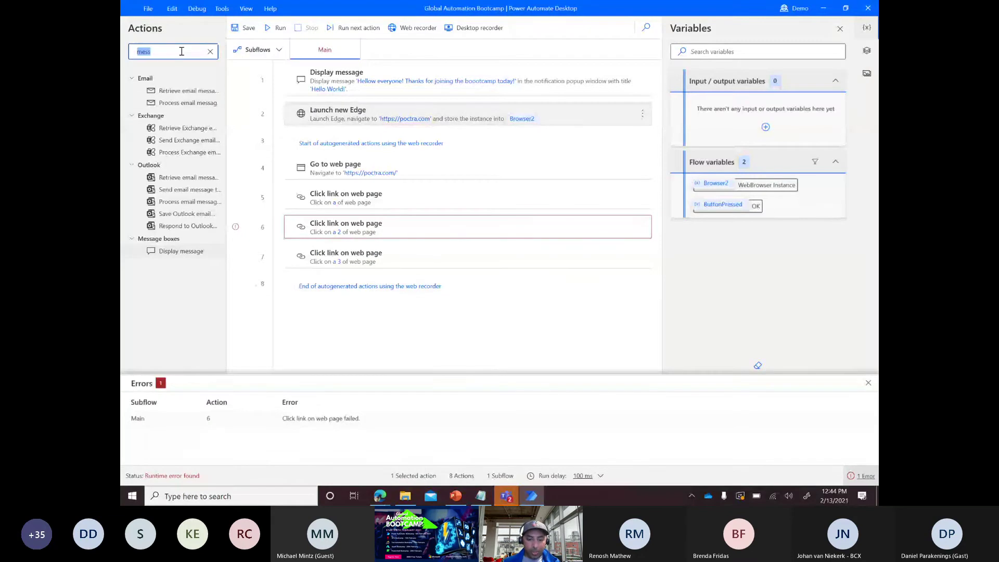
text(close)
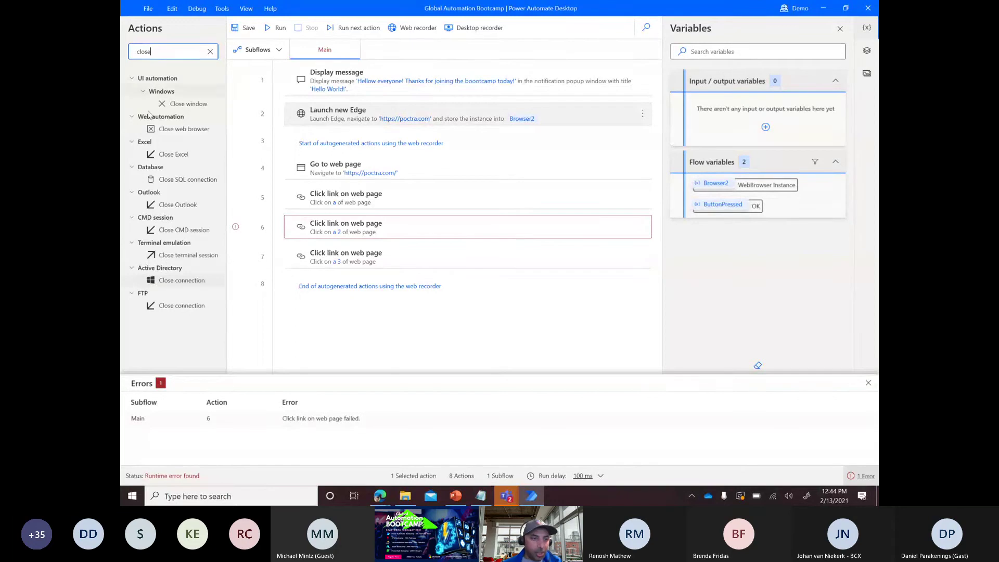
click(169, 130)
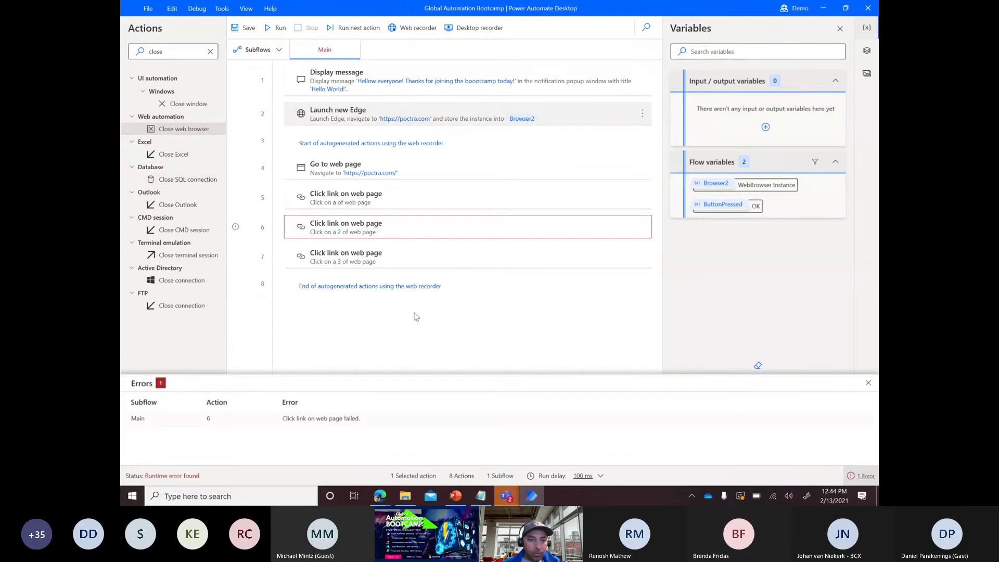
drag(152, 130, 341, 314)
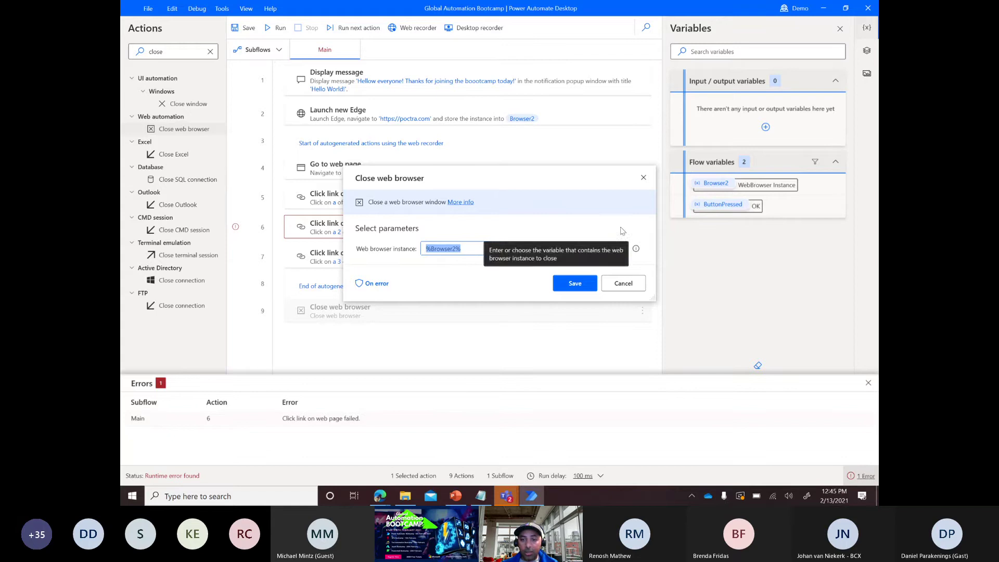
click(575, 284)
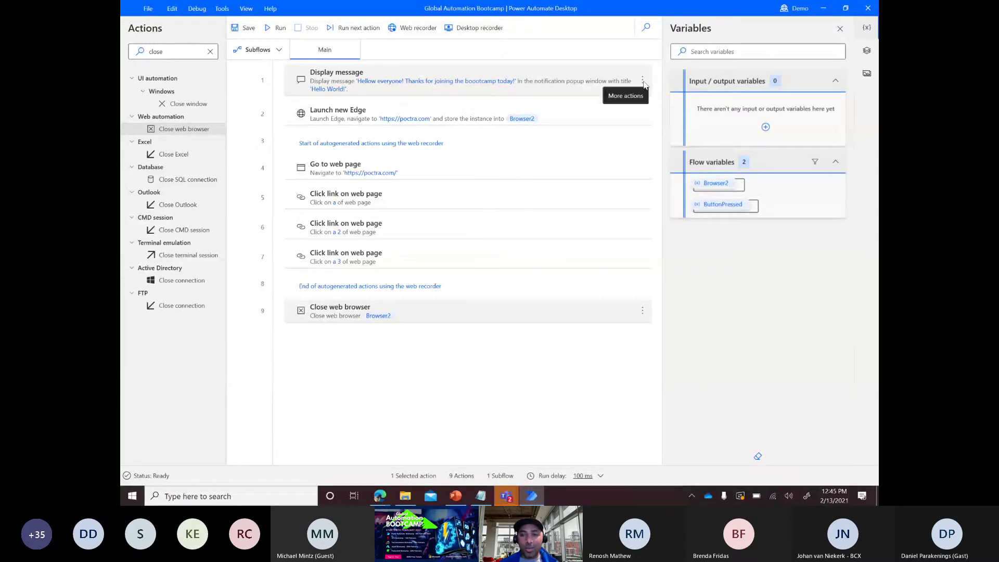
Step: Disable the Display message action and run the flow again
click(644, 82)
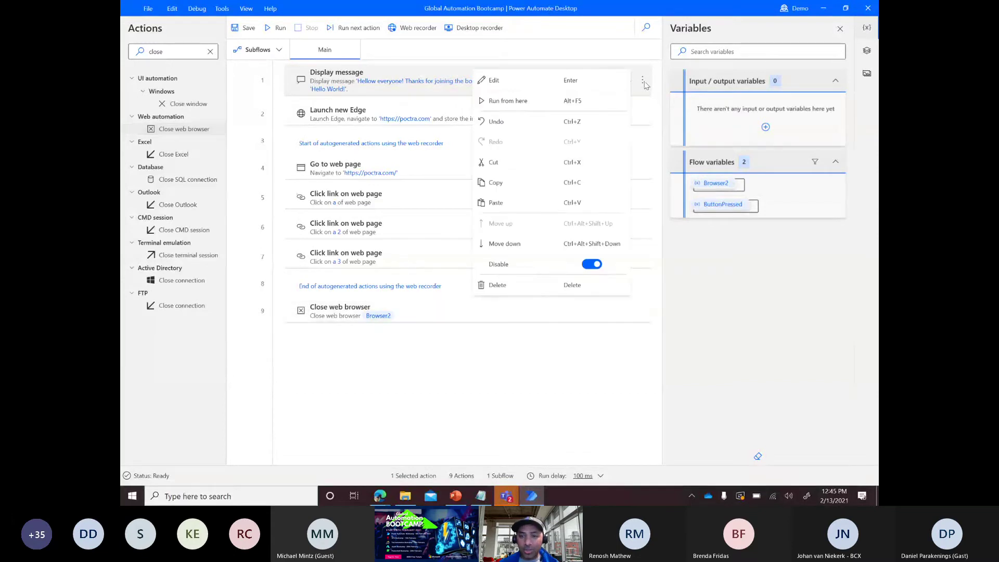
click(589, 269)
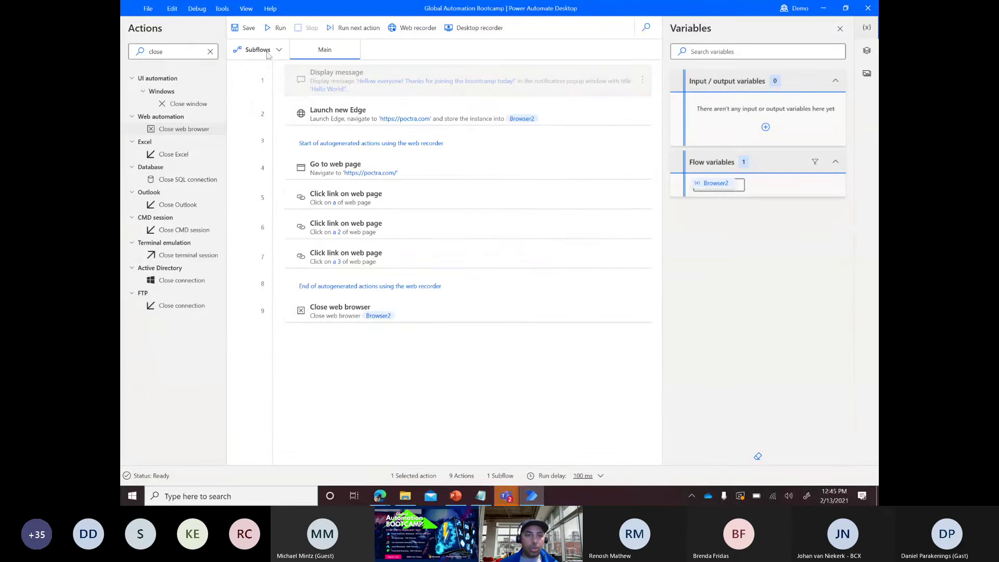
click(276, 29)
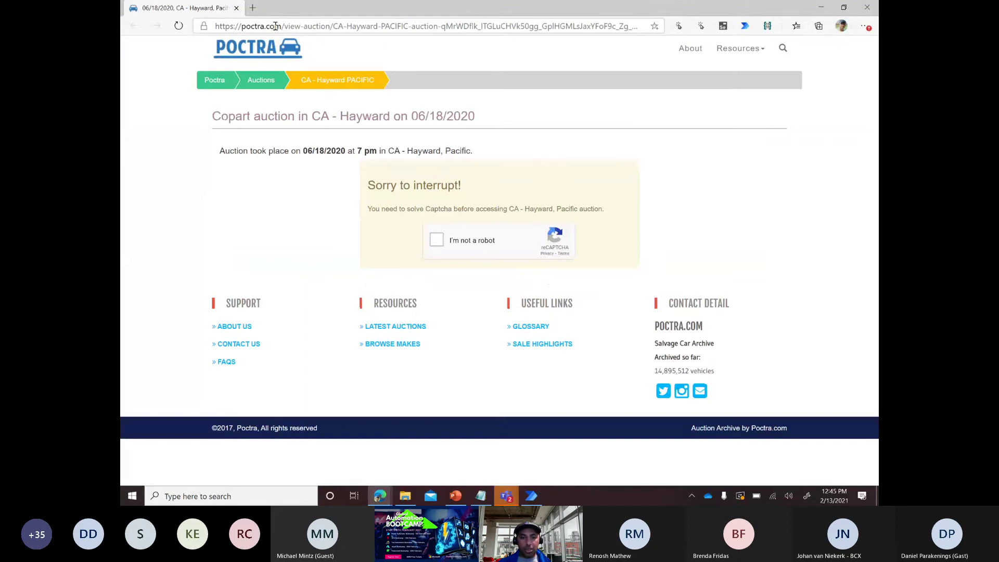
Step: Solve the motorcycle image captcha on the Poctra auction page and close the launched browser
click(438, 243)
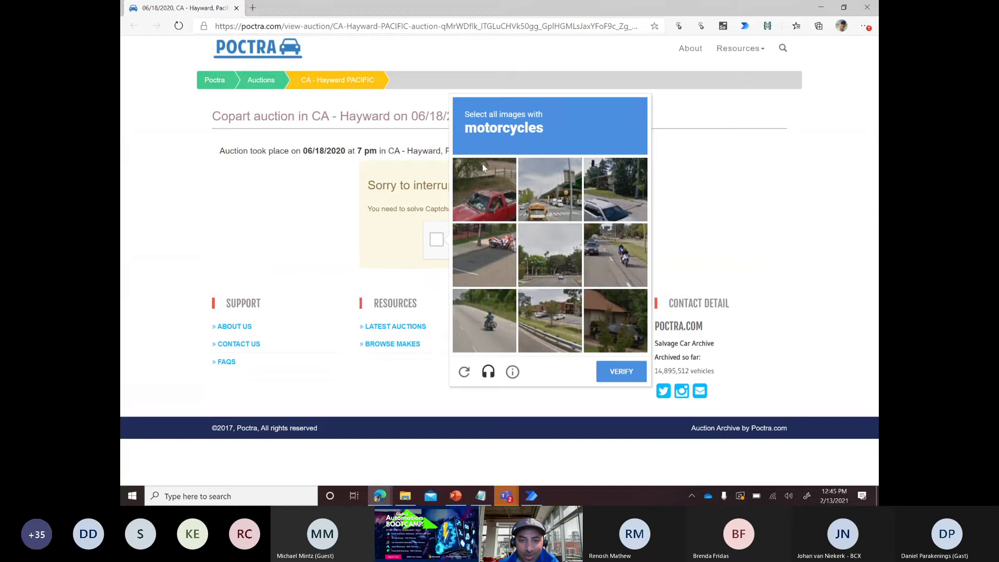
click(493, 330)
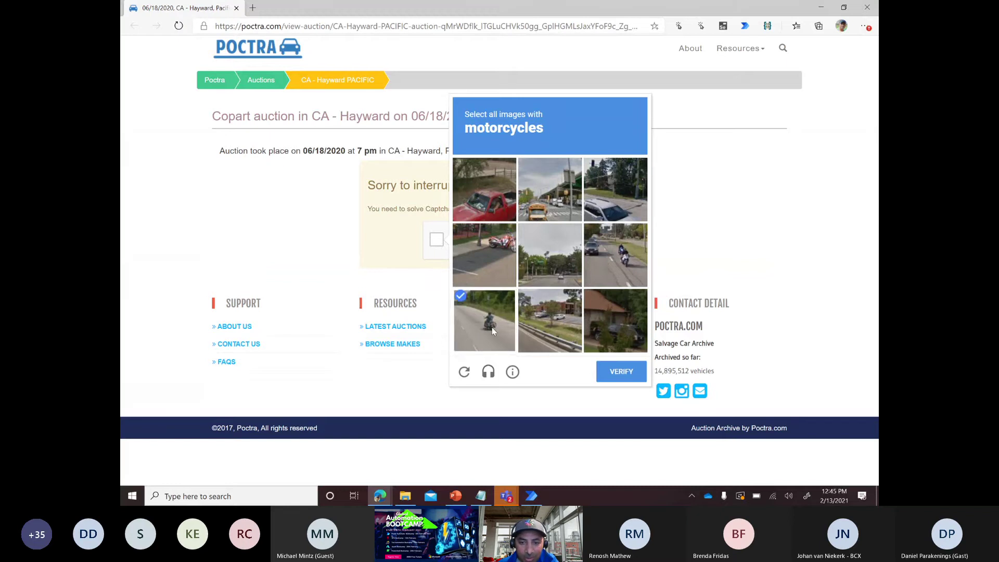
click(602, 261)
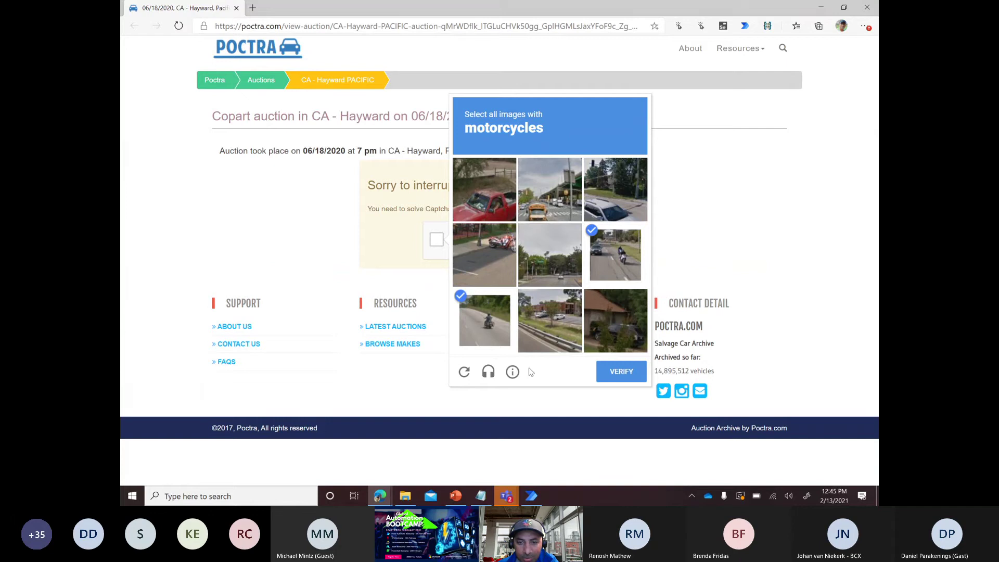
click(606, 371)
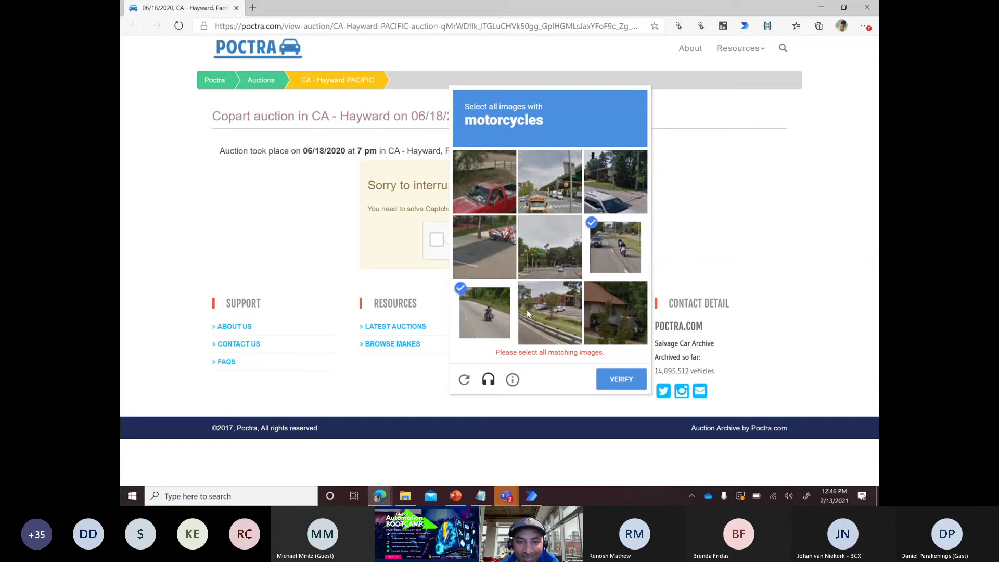
click(505, 266)
click(622, 371)
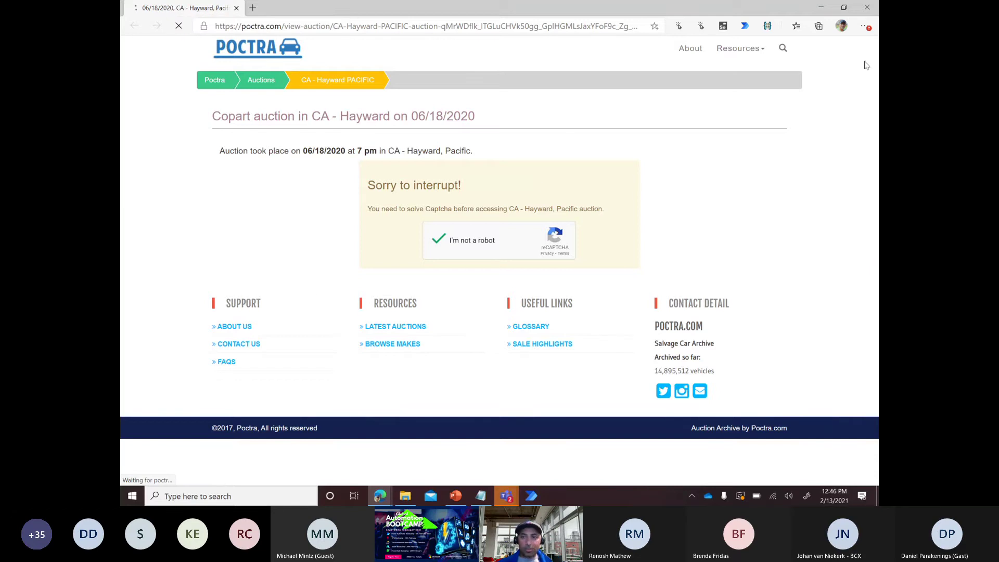
click(867, 7)
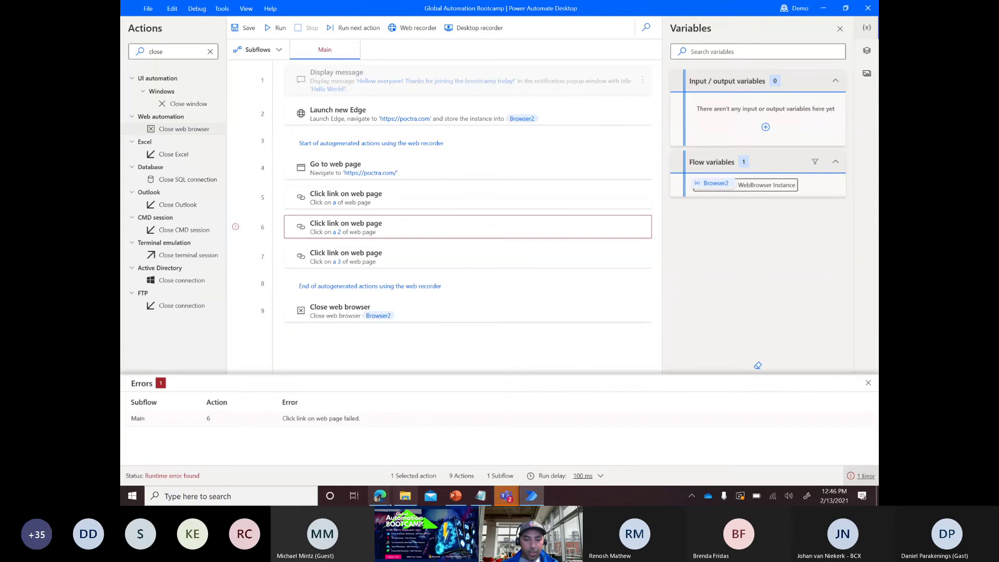
Step: Check the desktop flow runs in Edge, and switch to Microsoft Teams to read the Automation Bootcamp Day RPA chat
mouse_move(379, 498)
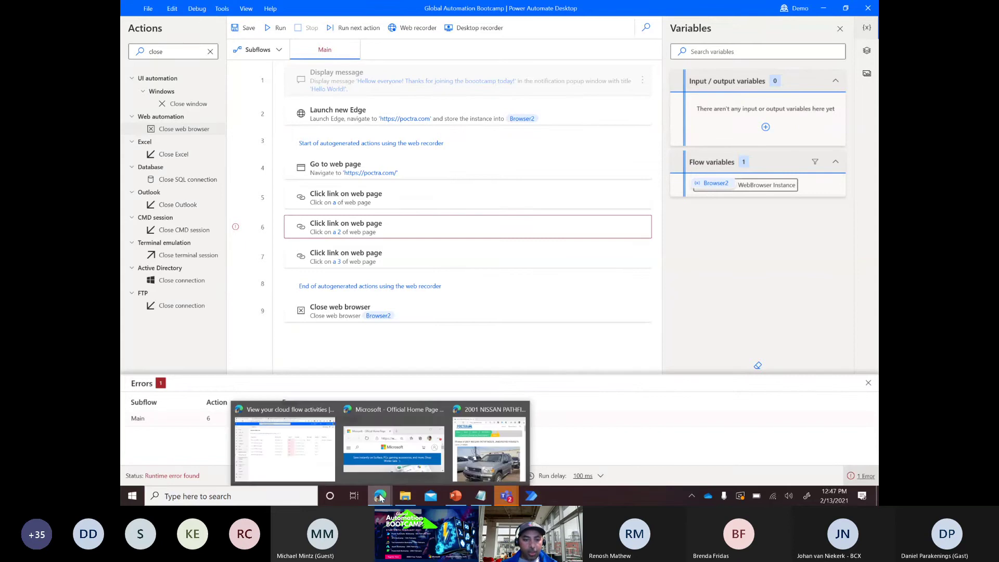
click(290, 446)
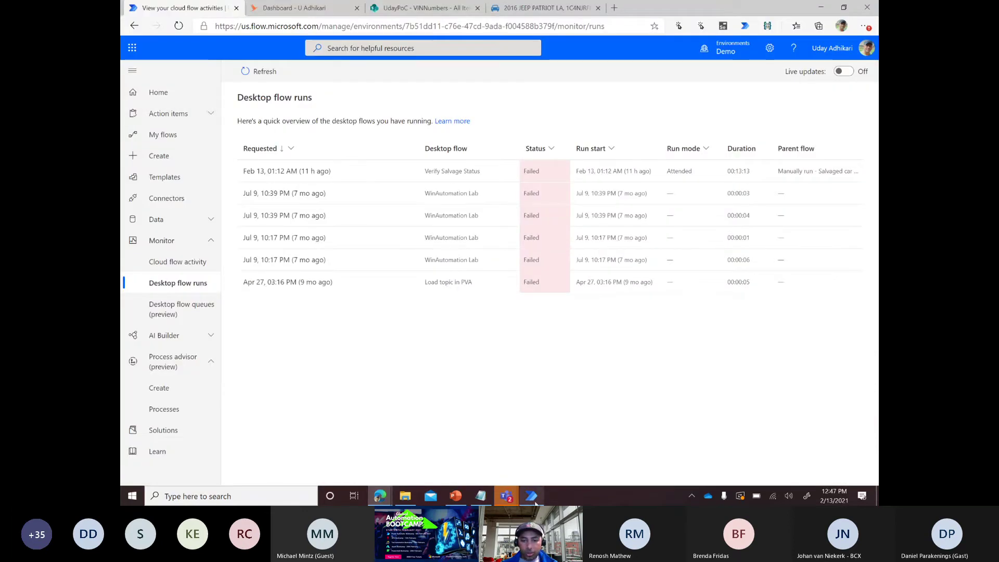
mouse_move(507, 497)
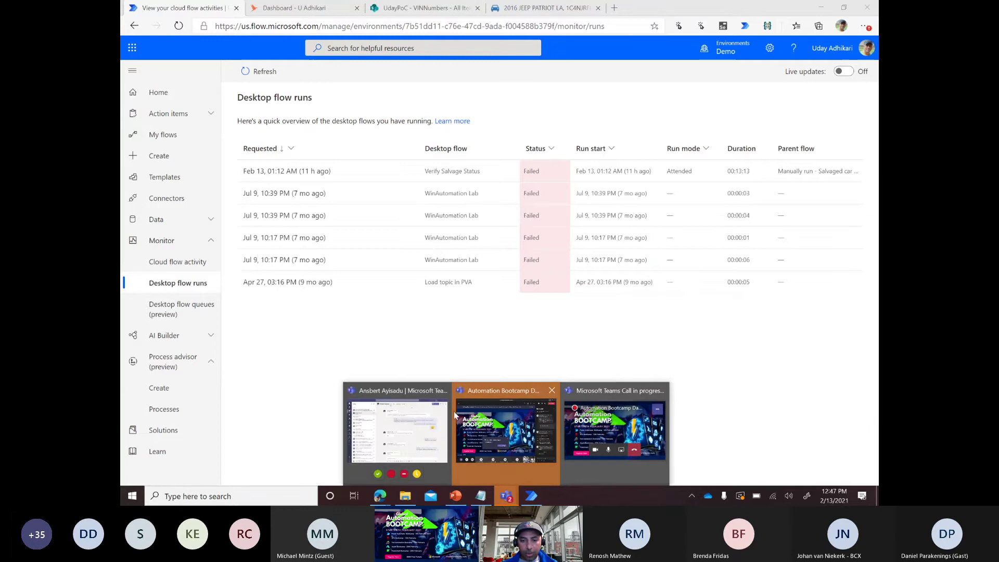
click(439, 419)
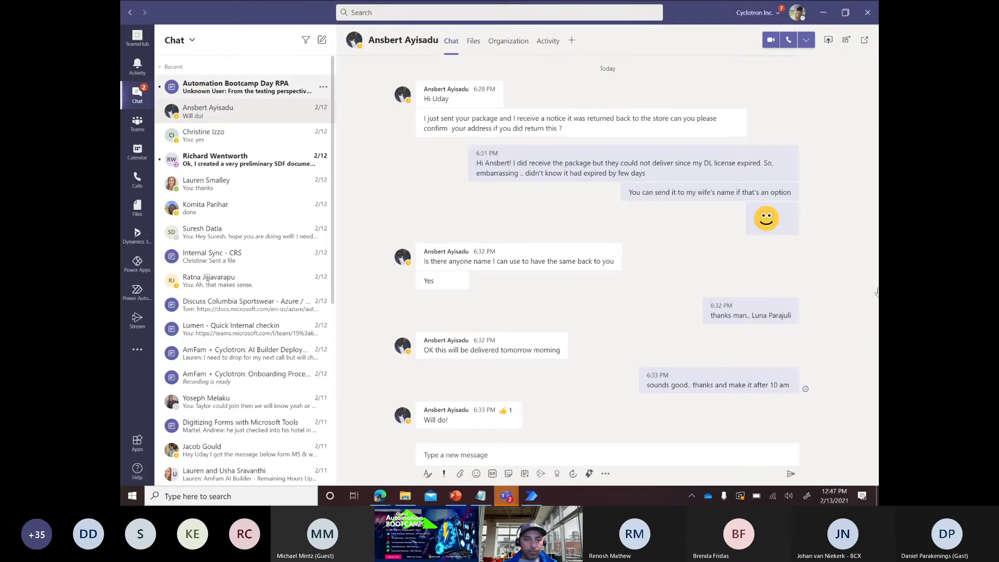
click(244, 87)
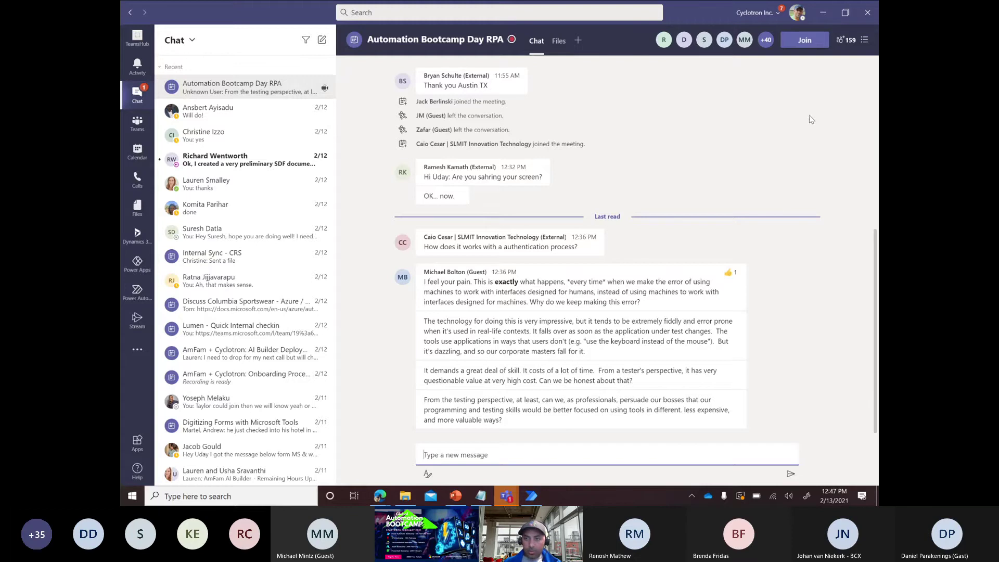
Step: Return to the Automation Bootcamp Day RPA chat in Microsoft Teams to read attendees' questions, and move its window off the shared screen
click(823, 13)
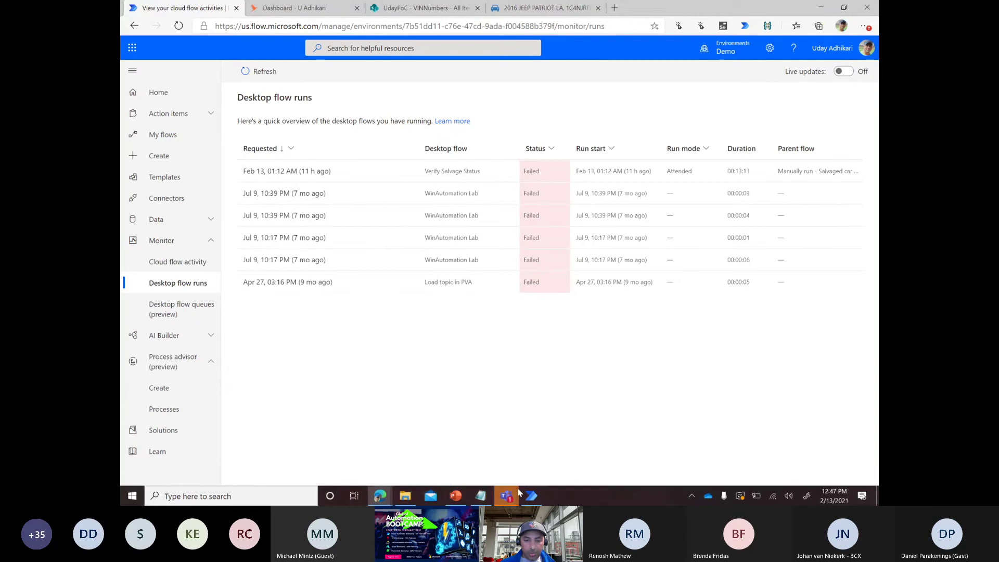
click(506, 496)
click(434, 462)
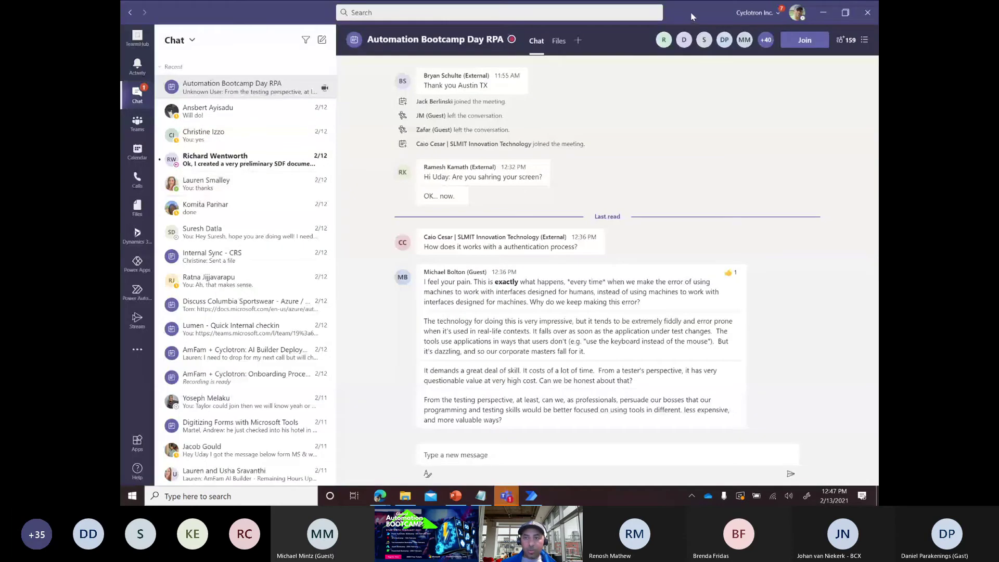
drag(691, 16, 878, 72)
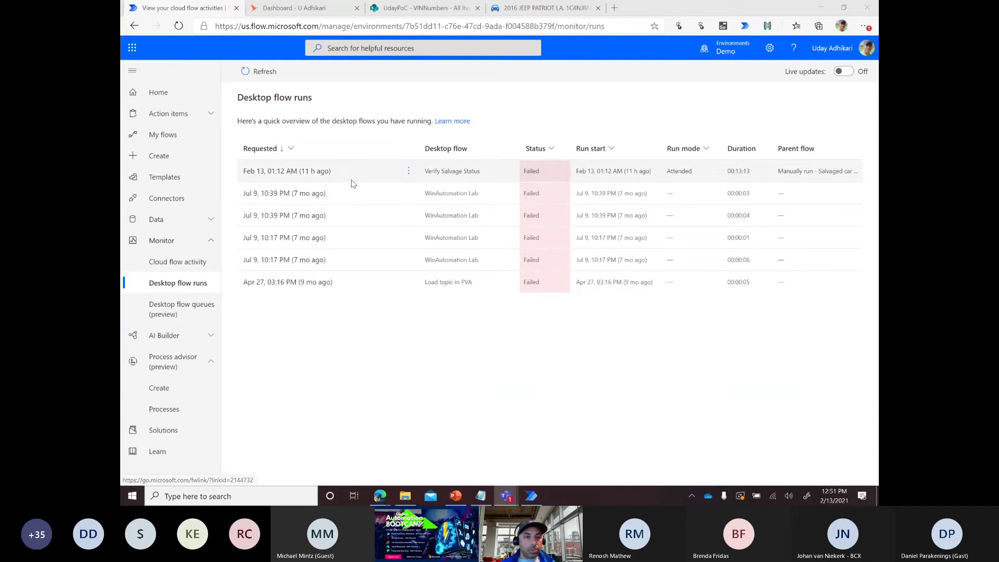
Step: Open the My flows page in Edge and look over the cloud flows list and the options for creating a new flow
click(163, 134)
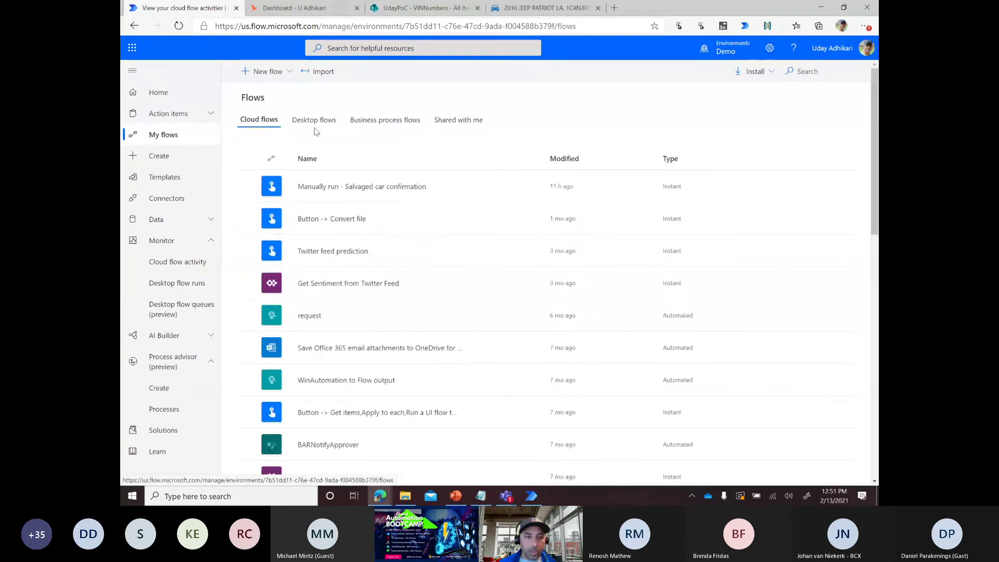
click(312, 121)
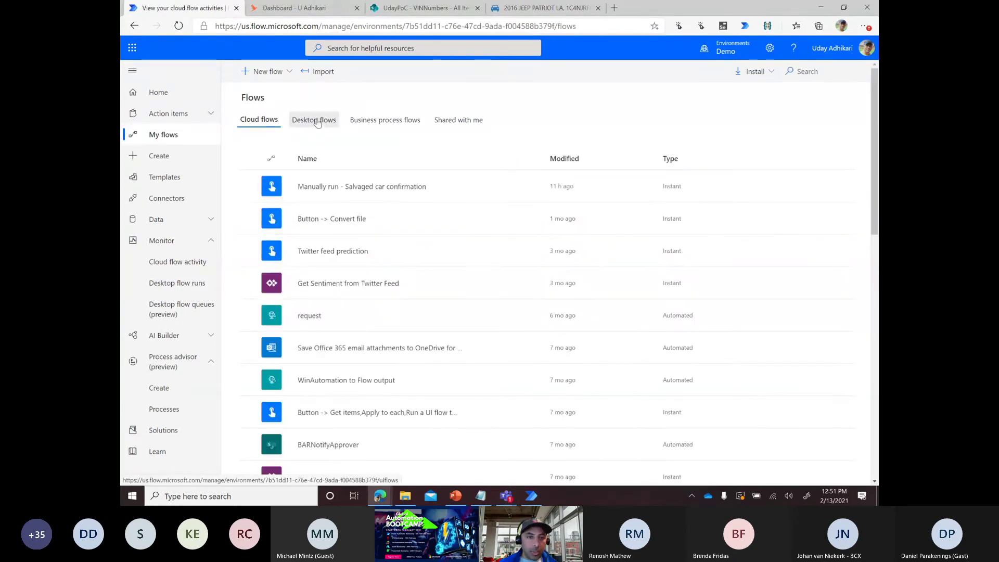
click(260, 121)
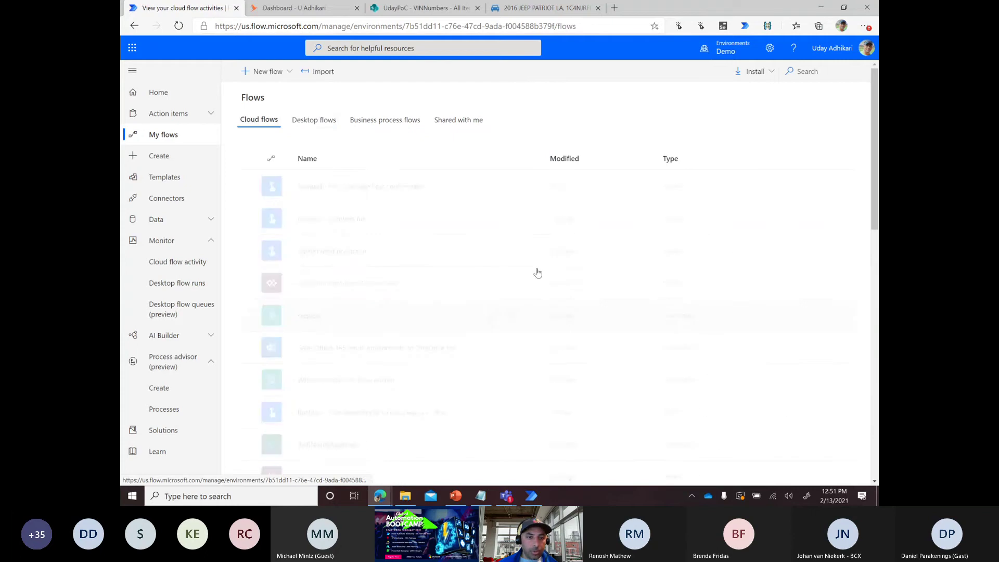
click(275, 73)
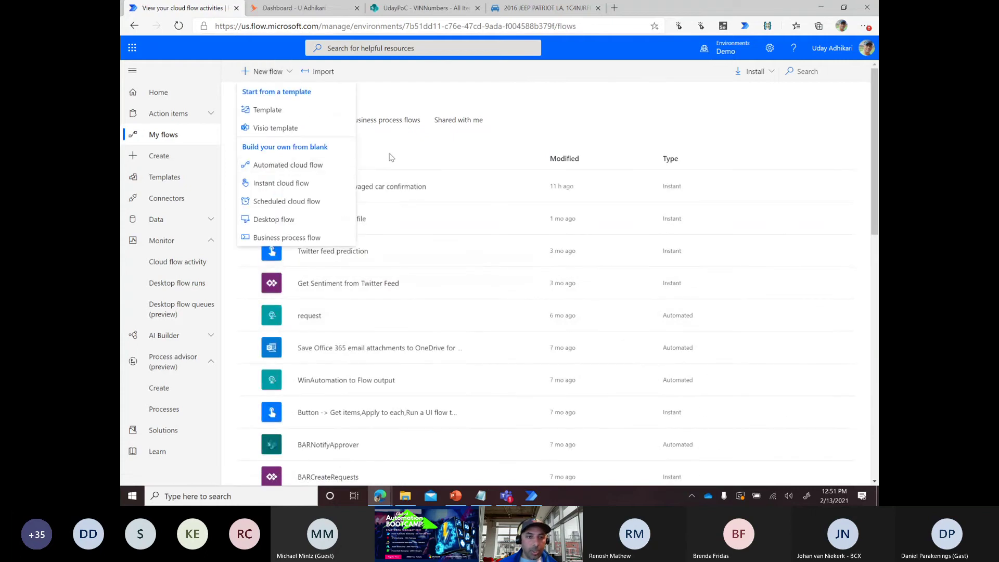
click(413, 153)
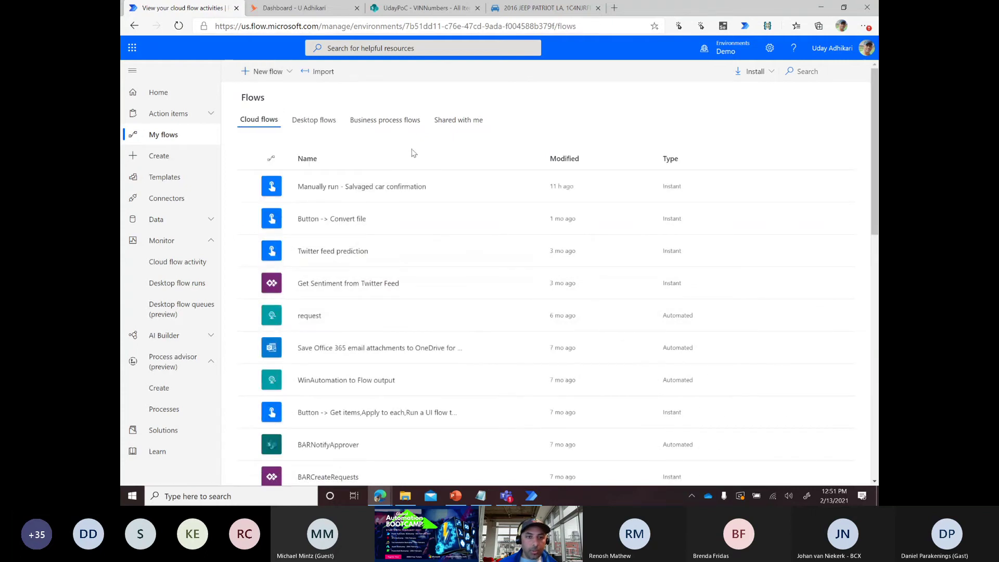
Step: Create an instant cloud flow that uses the Manually trigger a flow trigger
click(290, 72)
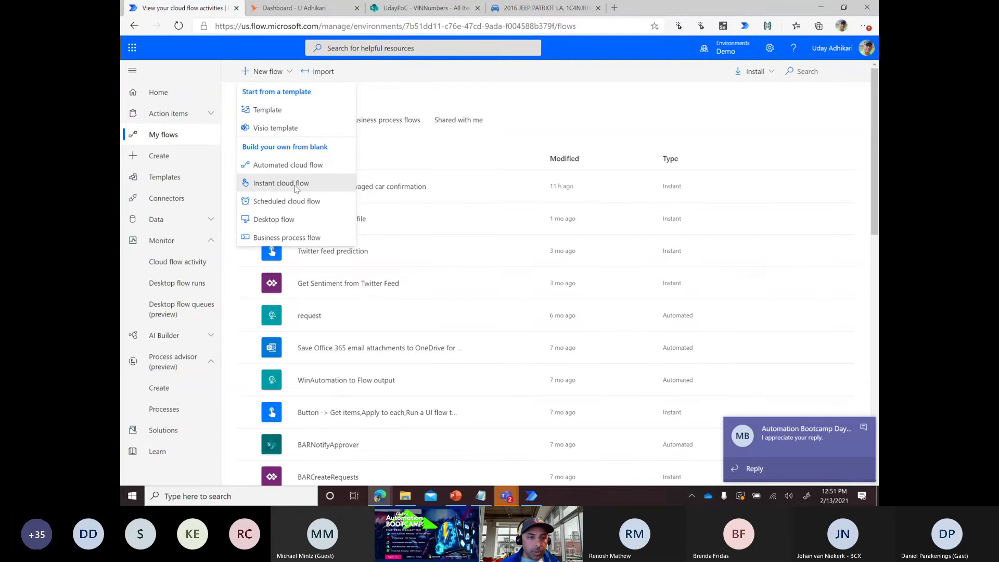
click(285, 183)
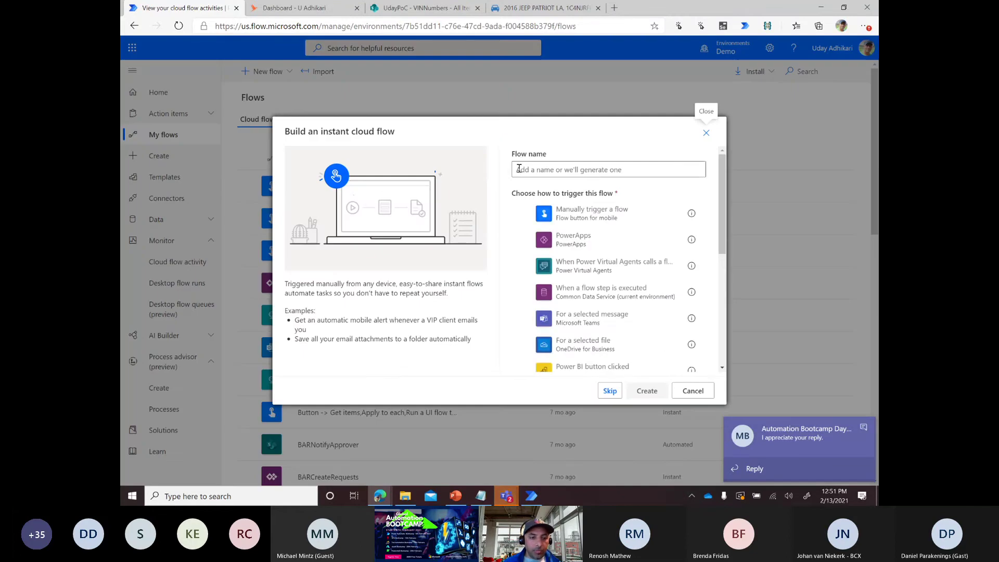
click(590, 220)
click(647, 390)
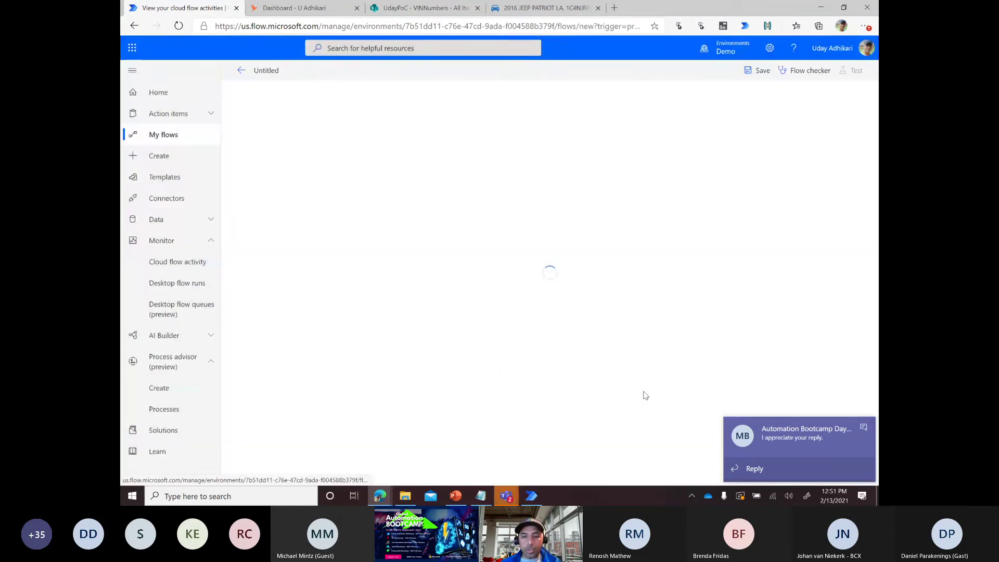
Step: Add the Desktop flows action Run a flow built with Power Automate Desktop after the manual trigger
click(512, 143)
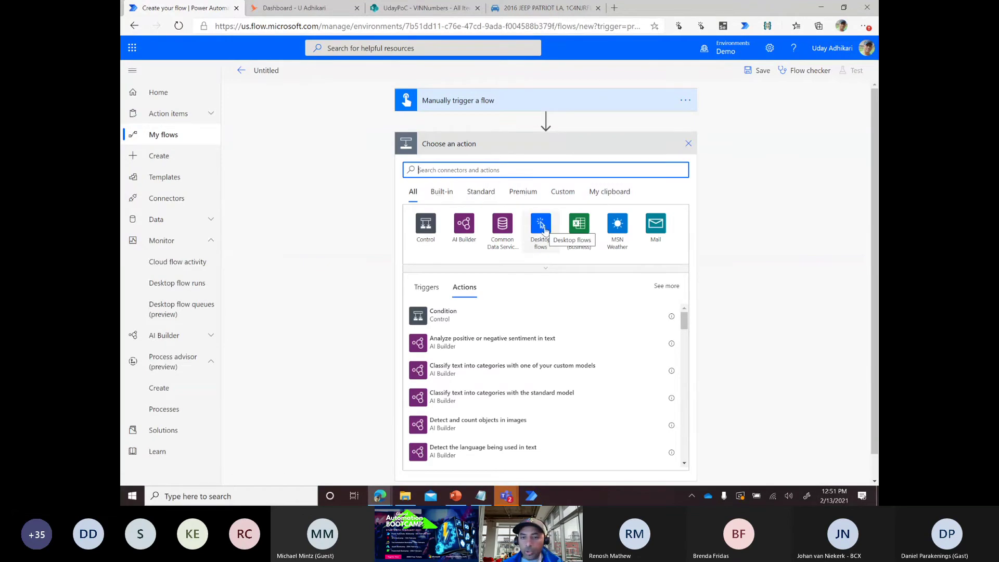
click(541, 224)
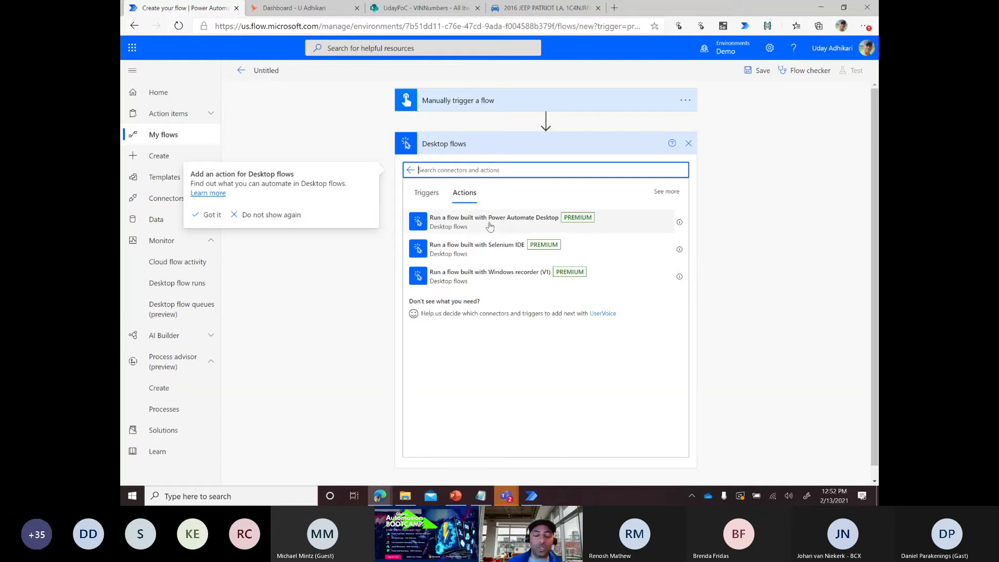
click(514, 224)
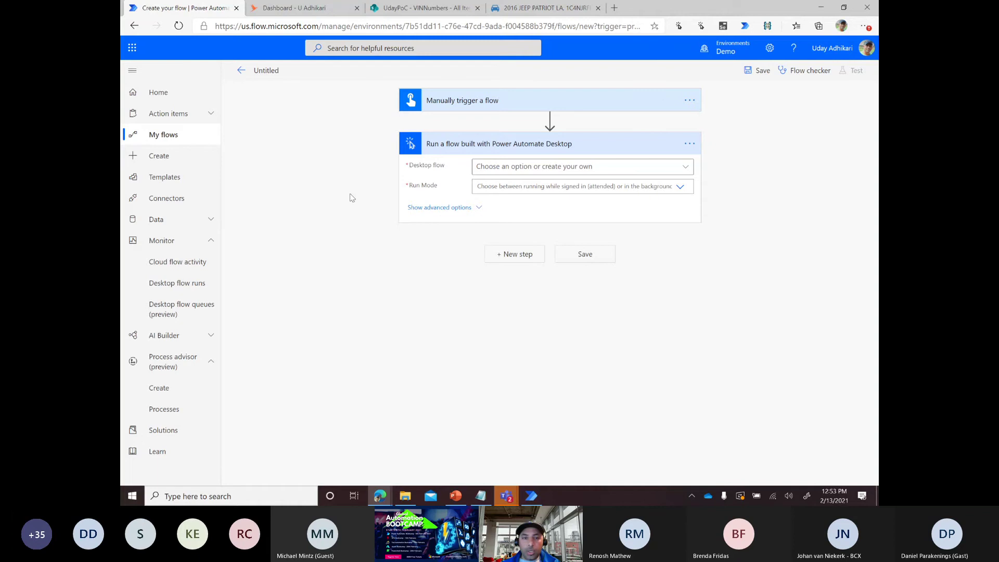
Step: Set the action to run the Global Automation Bootcamp desktop flow in Attended run mode
click(686, 168)
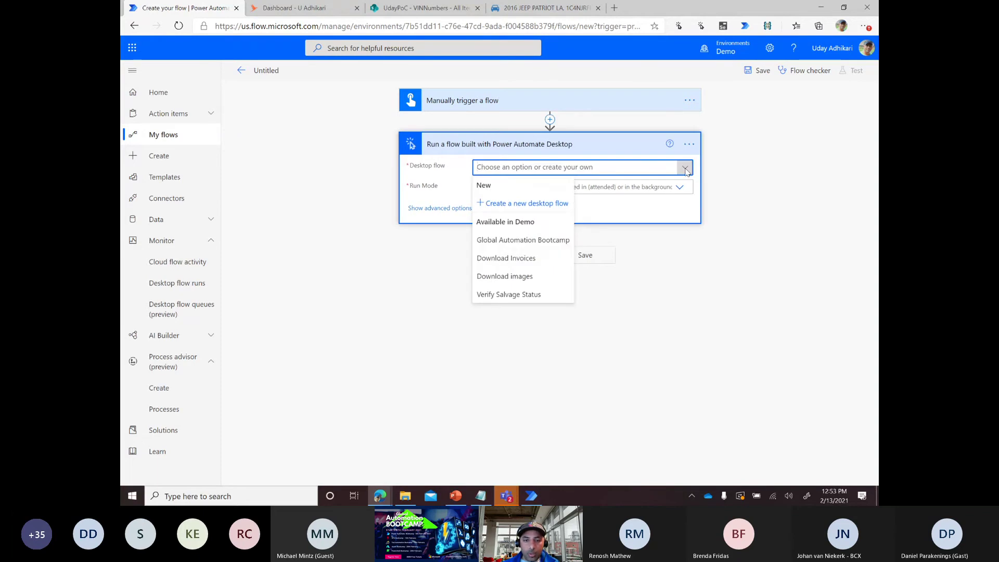
click(504, 247)
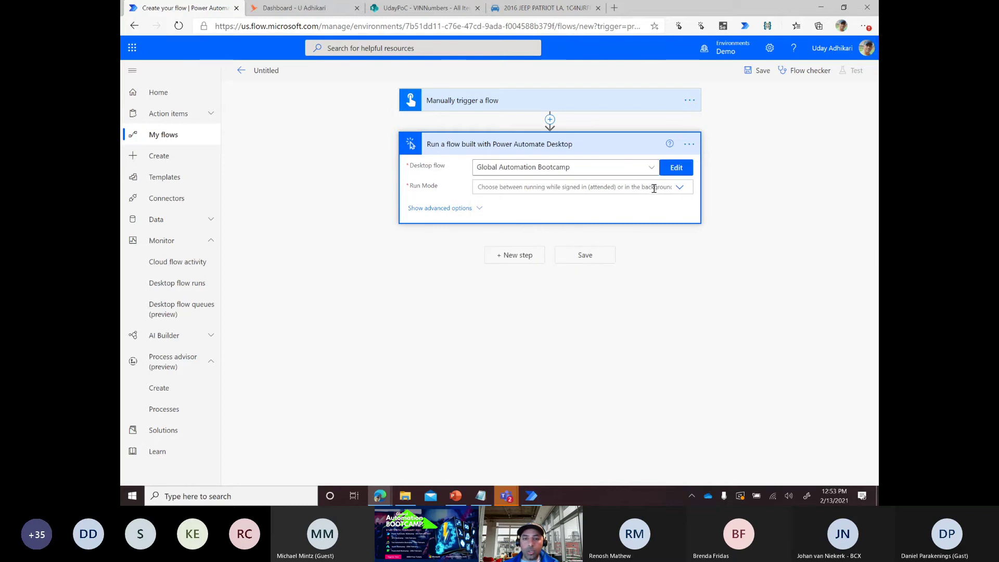
click(680, 189)
click(543, 204)
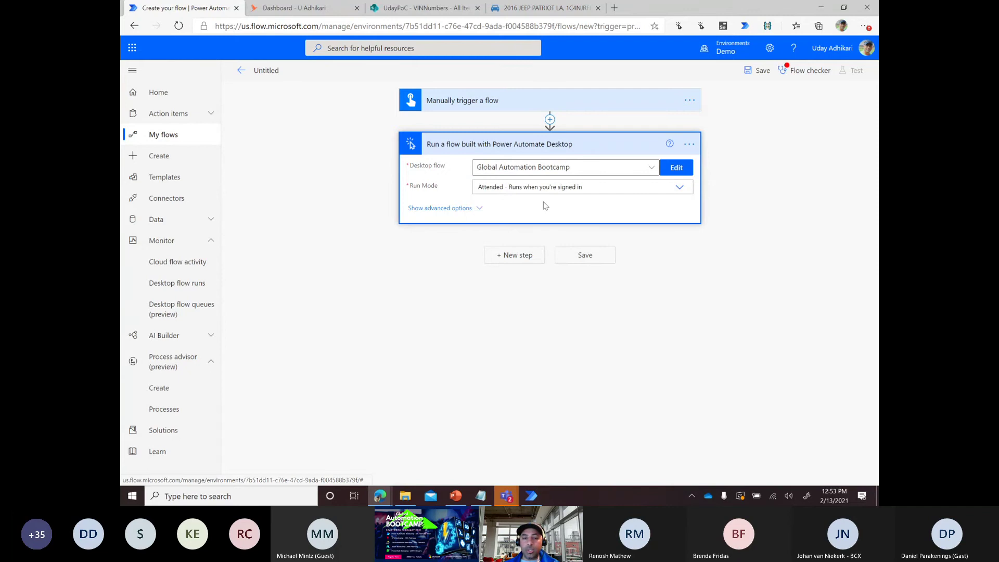
Step: Set the action's advanced Priority (preview) option to High and save the cloud flow
click(479, 208)
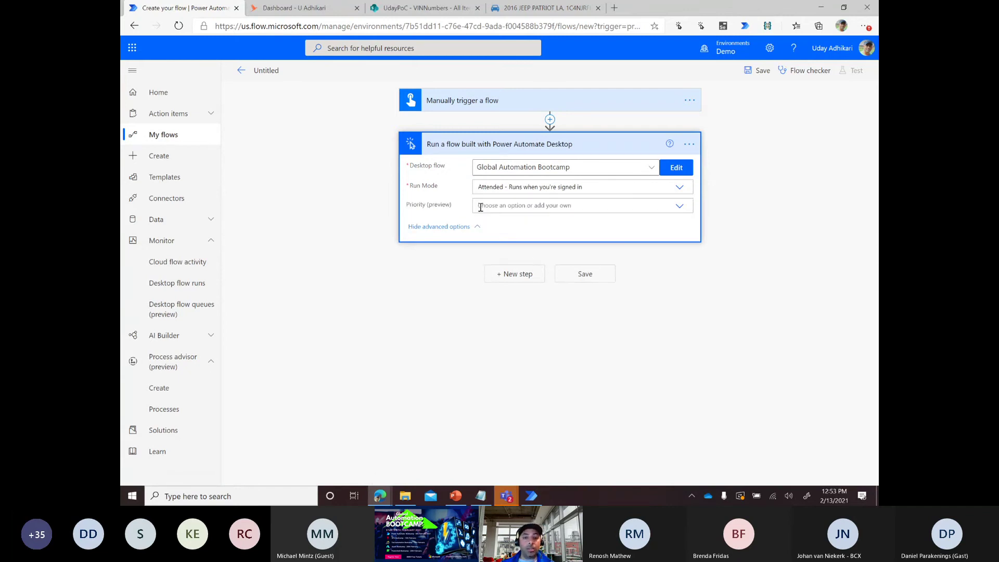
click(488, 206)
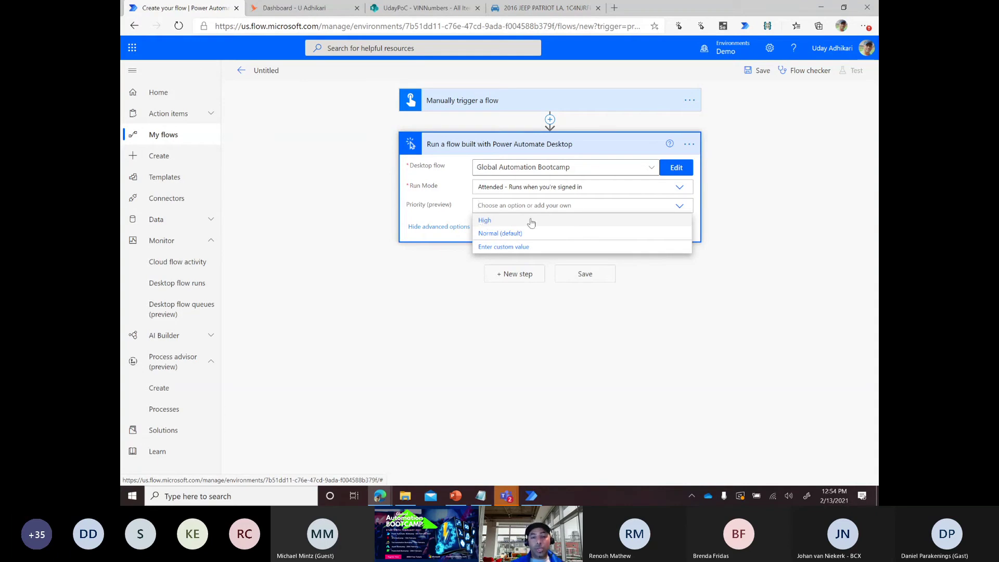
click(489, 220)
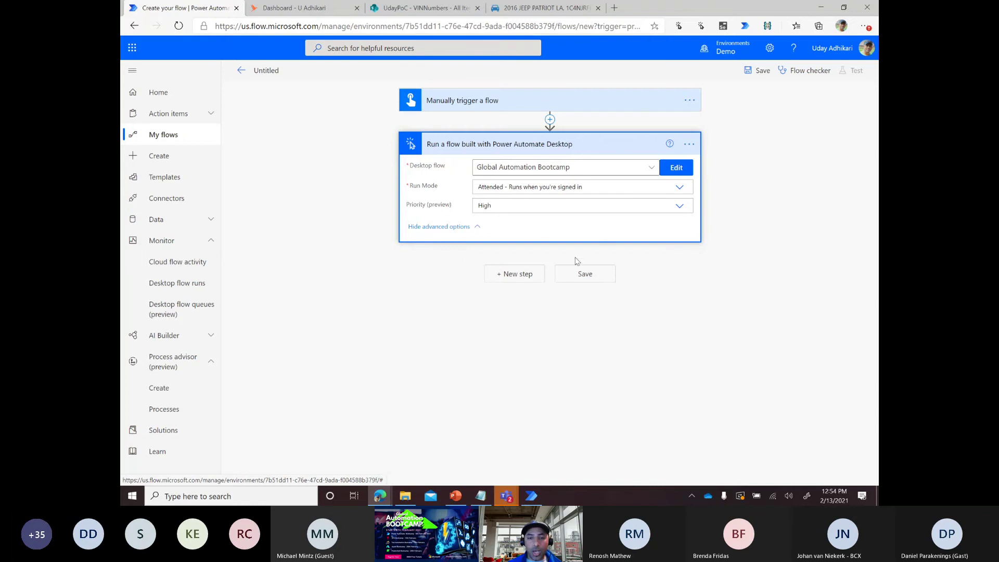
click(575, 273)
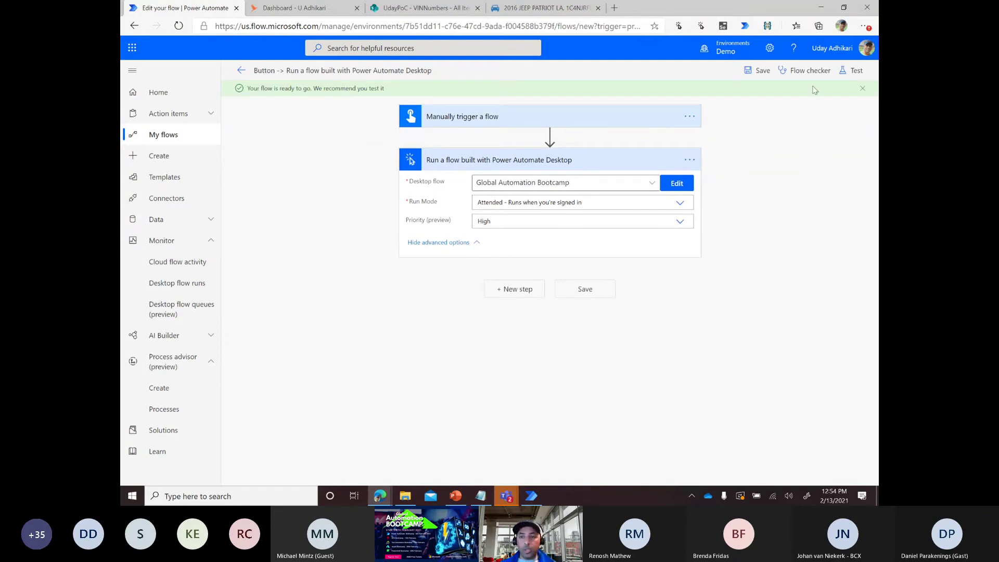
Step: Test the cloud flow manually, run it with the Desktop flows connection, and acknowledge the Hello World! message it displays
click(854, 71)
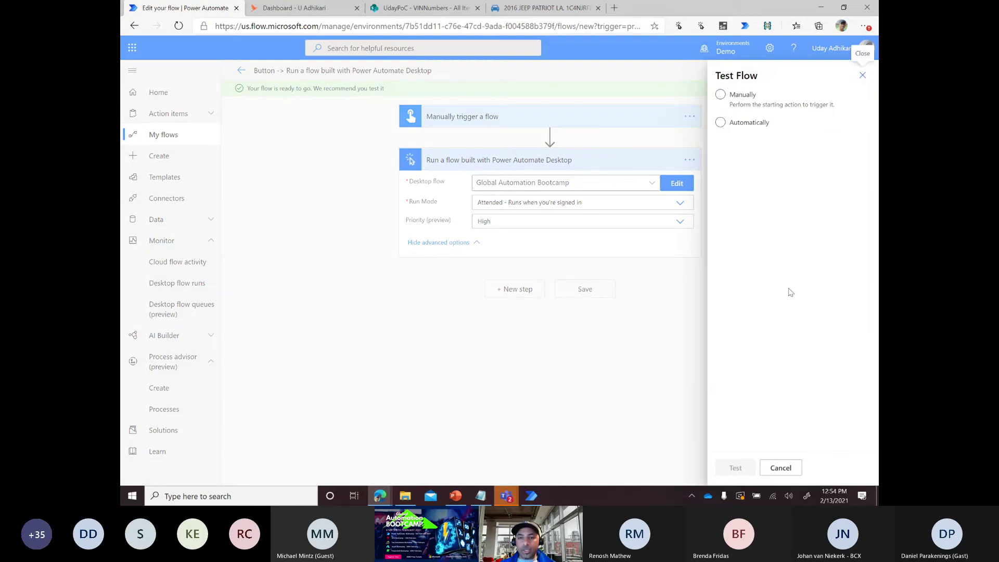
click(721, 94)
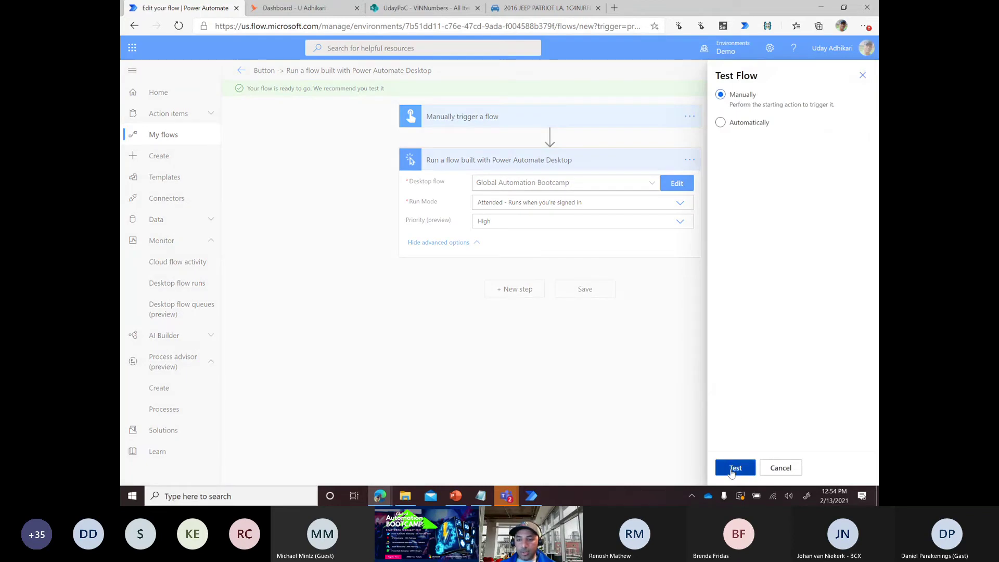
click(732, 468)
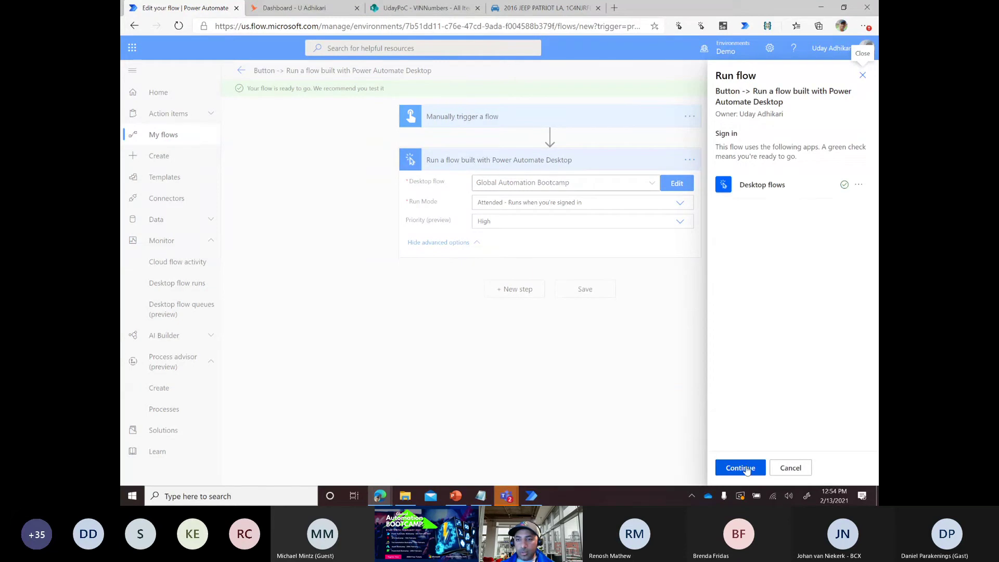
click(746, 468)
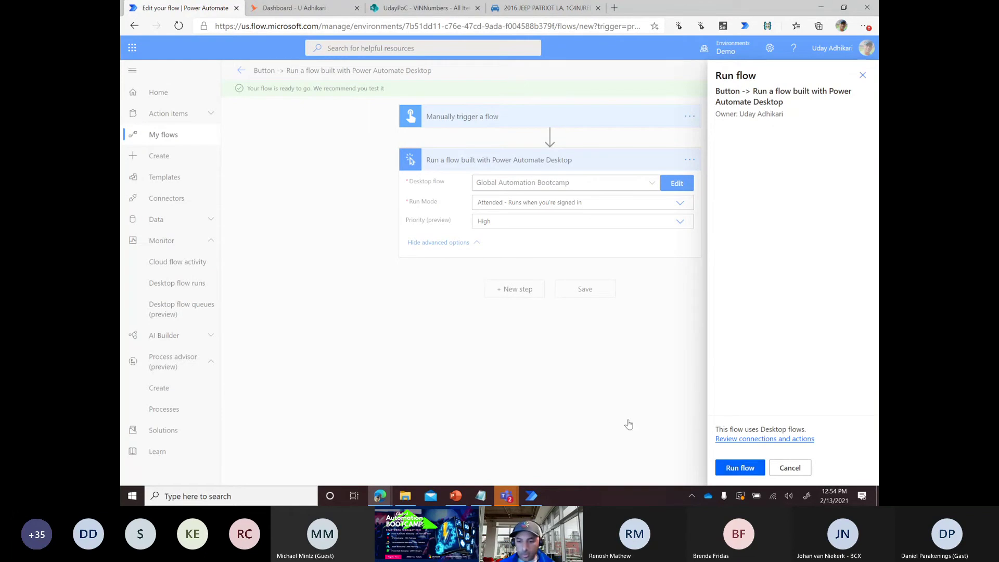
click(737, 470)
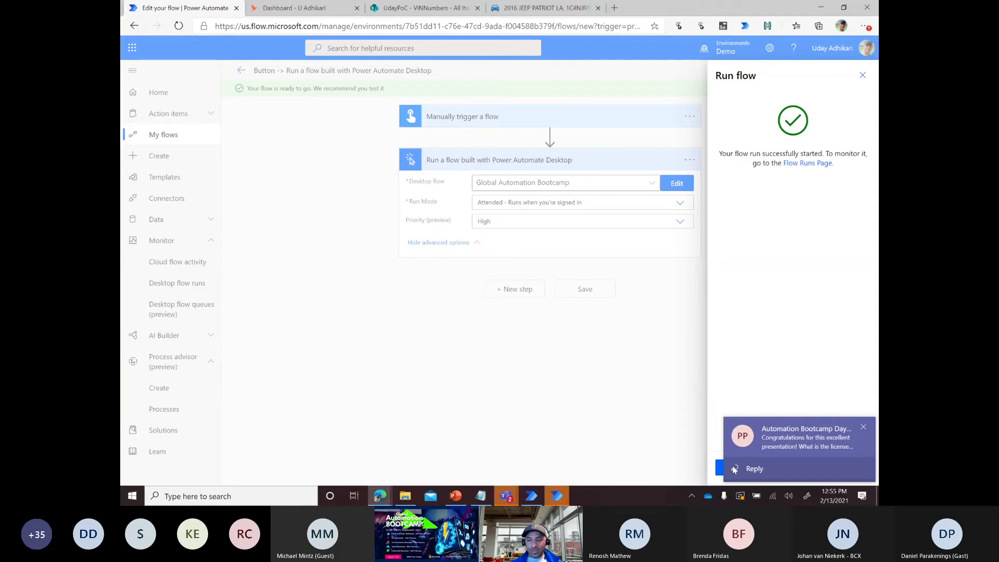
click(555, 494)
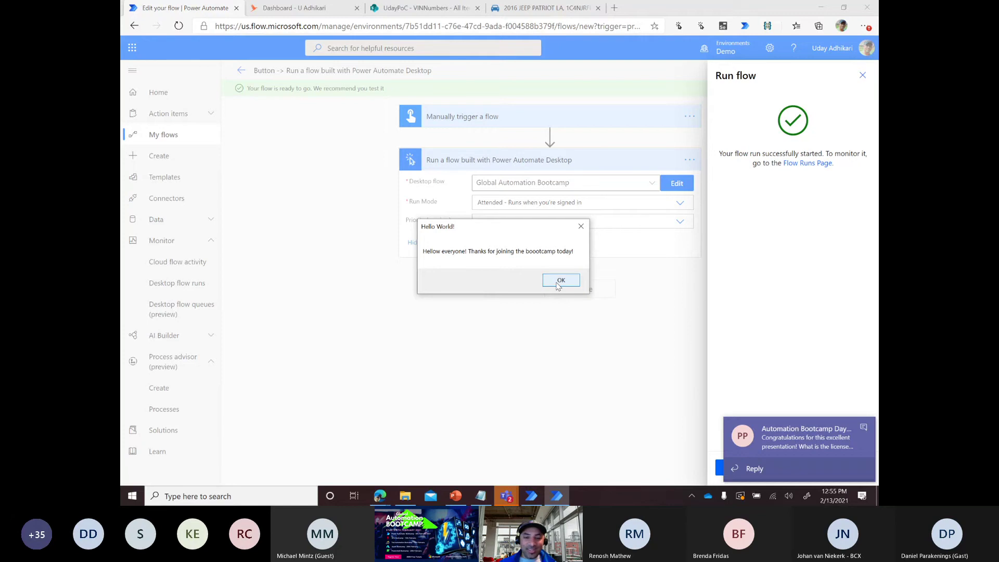
click(560, 281)
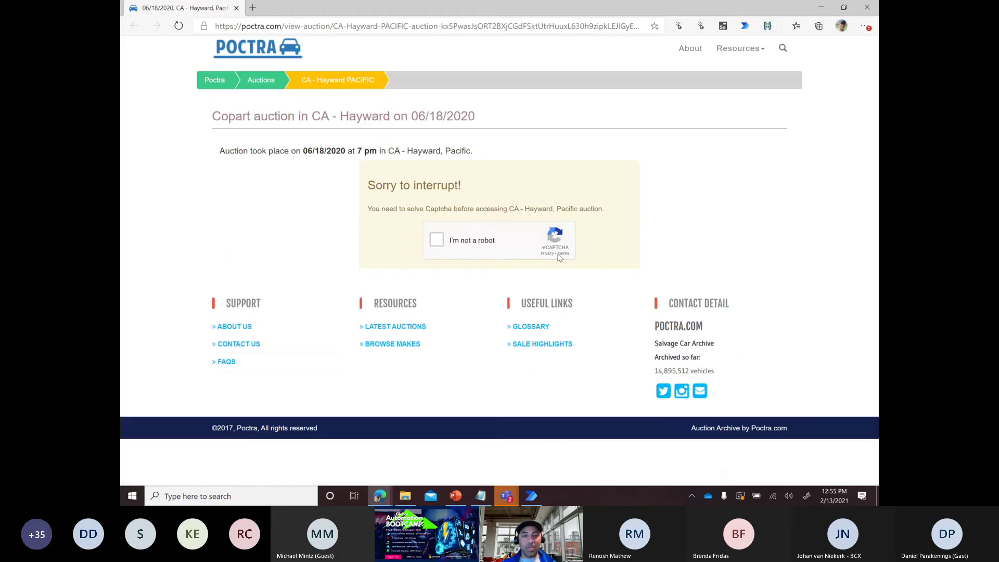
Step: Solve the two bicycle image captchas on the Poctra auction page to open the CA - Hayward auction
click(437, 240)
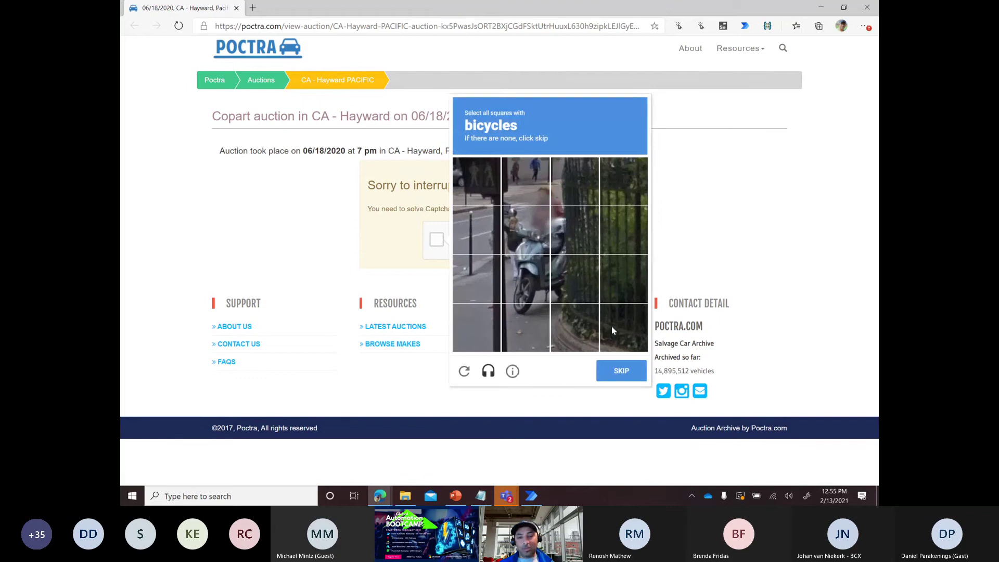
click(524, 282)
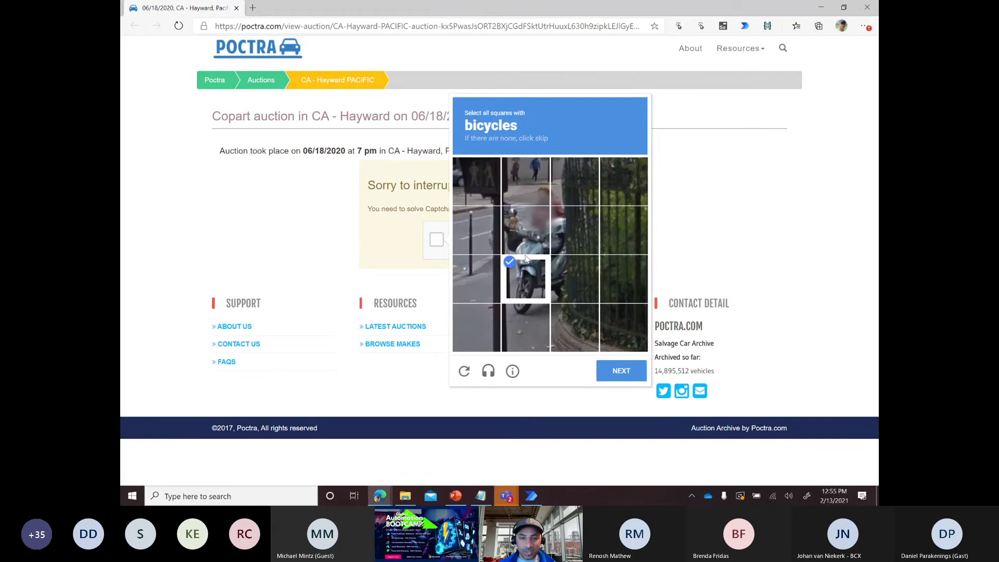
click(530, 240)
click(559, 238)
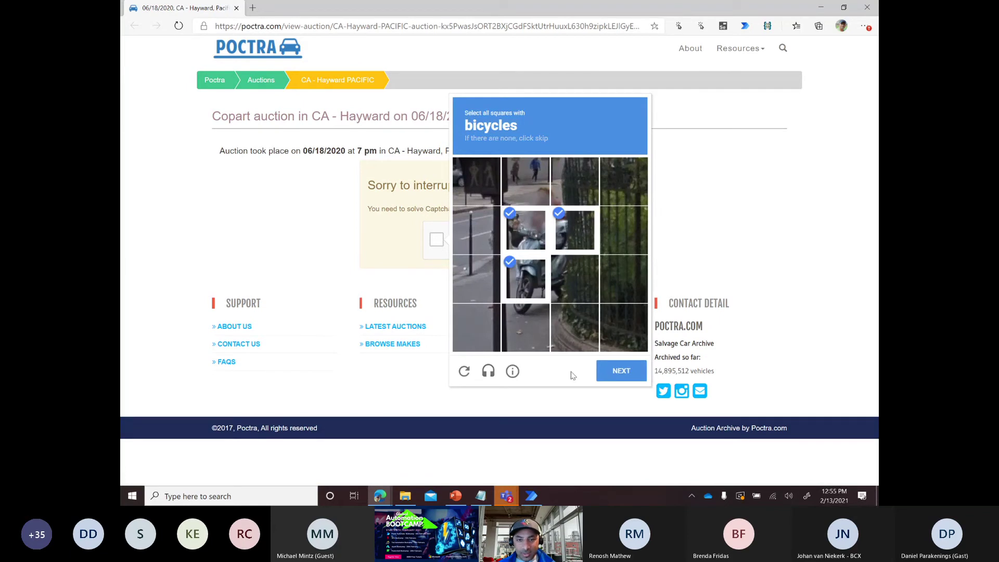
click(528, 181)
click(614, 370)
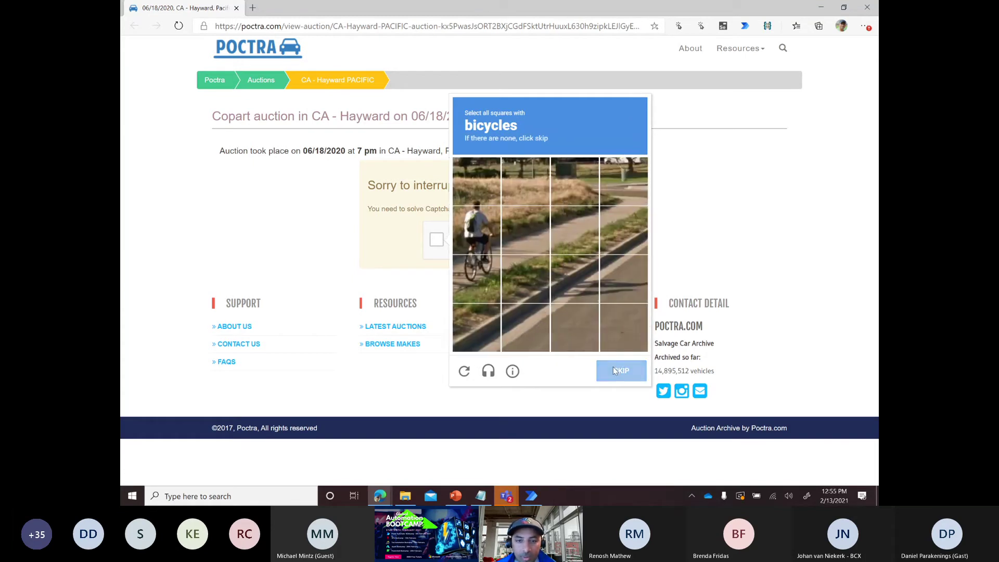
click(476, 249)
click(476, 278)
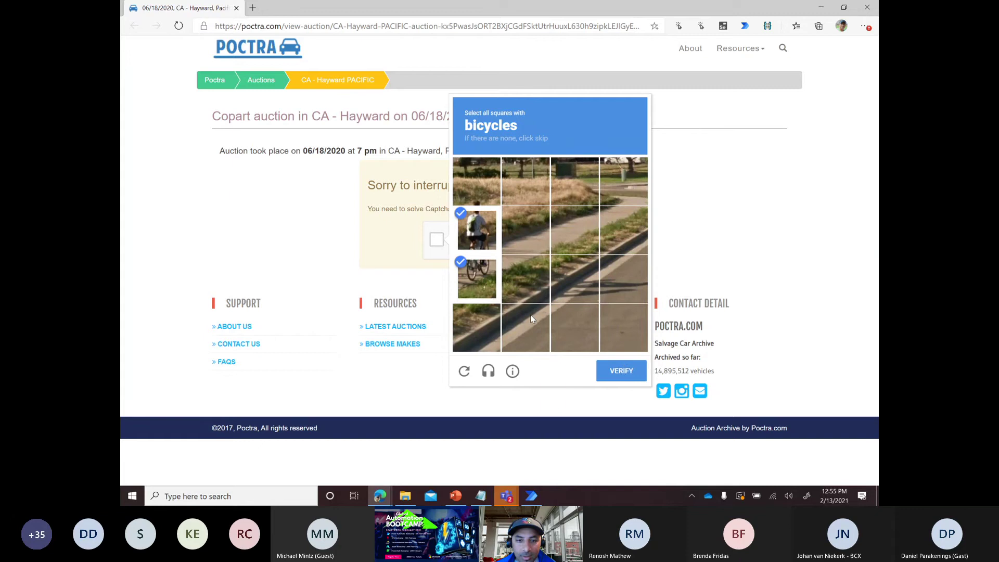
click(621, 371)
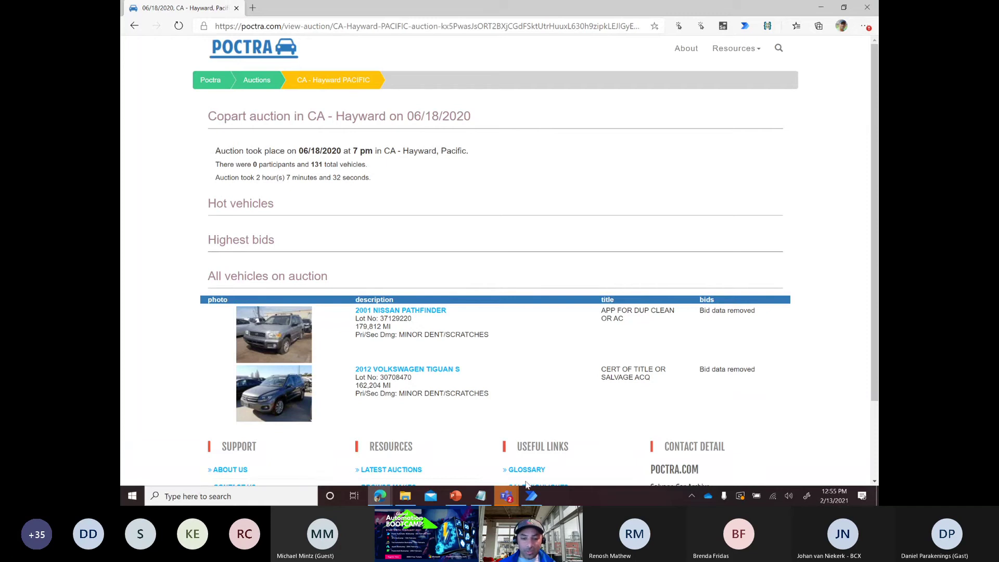
mouse_move(508, 499)
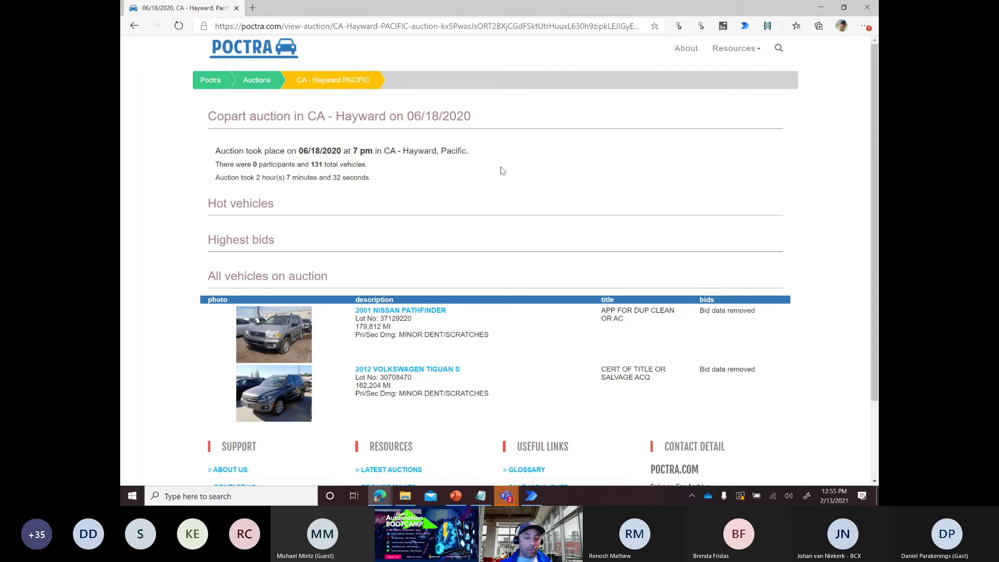
Step: Switch to Power Automate Desktop, save the Global Automation Bootcamp flow and dismiss the save confirmation
click(531, 495)
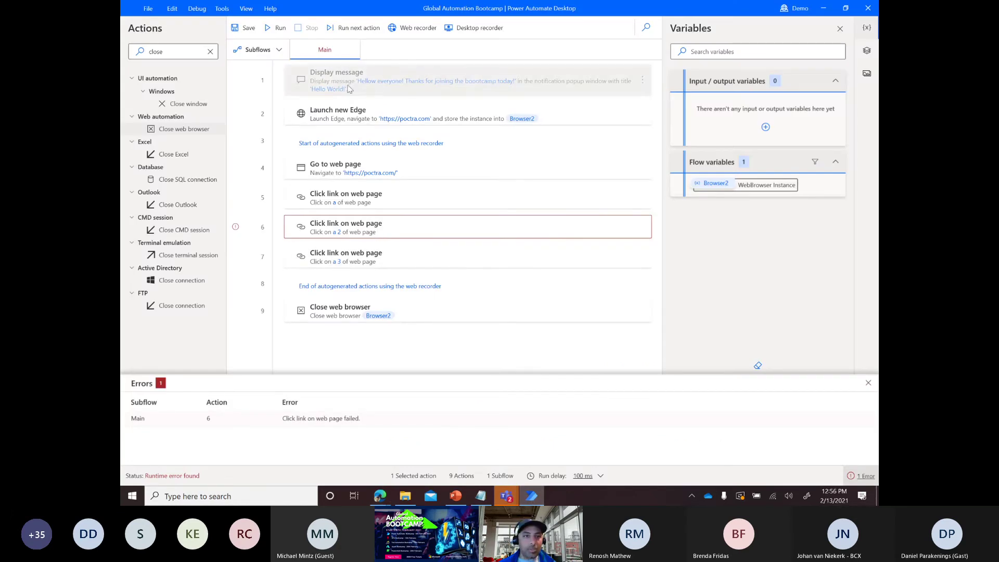
click(248, 29)
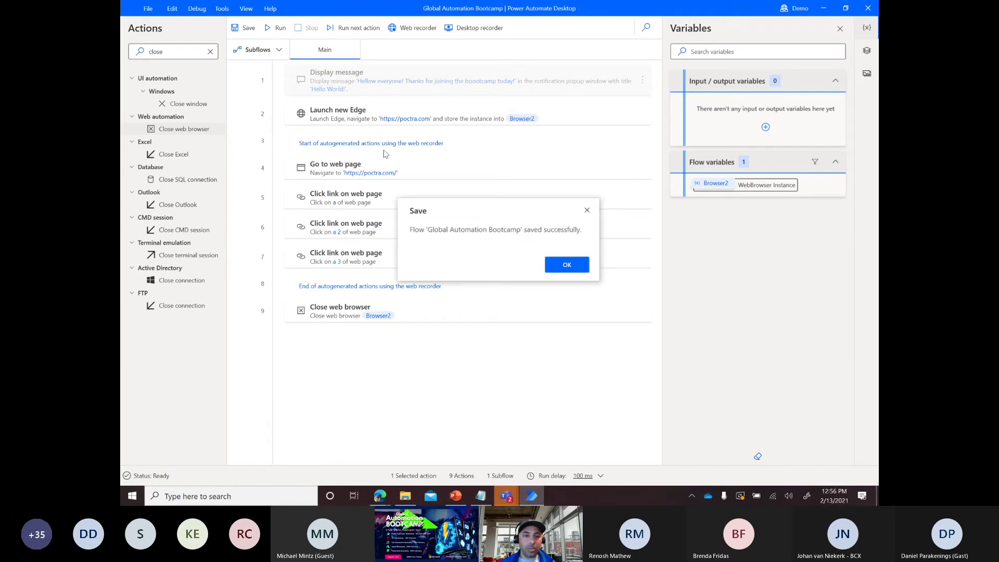
click(567, 265)
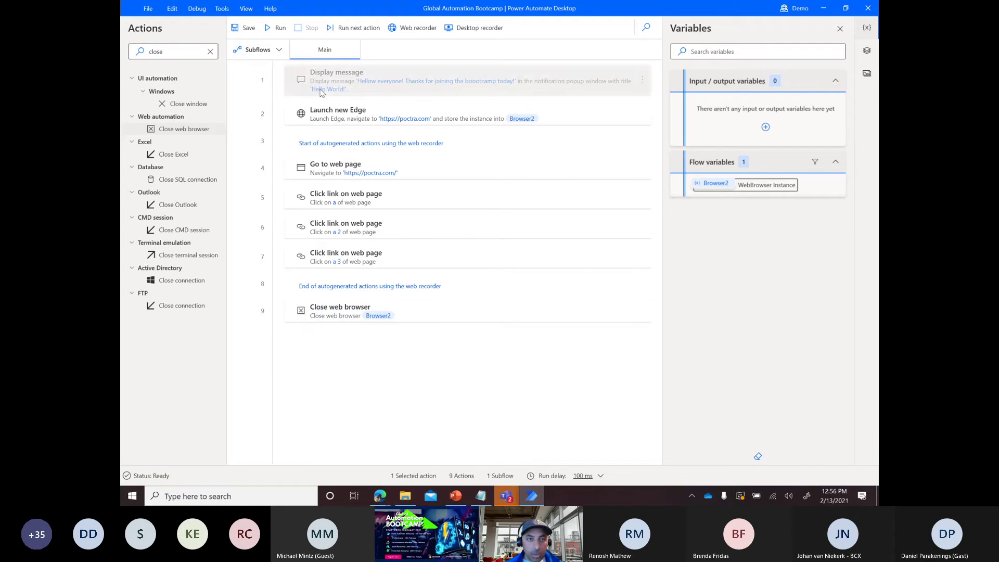
Step: Return to the cloud flow in Edge, close the run confirmation and examine the error details of the flow run
mouse_move(379, 495)
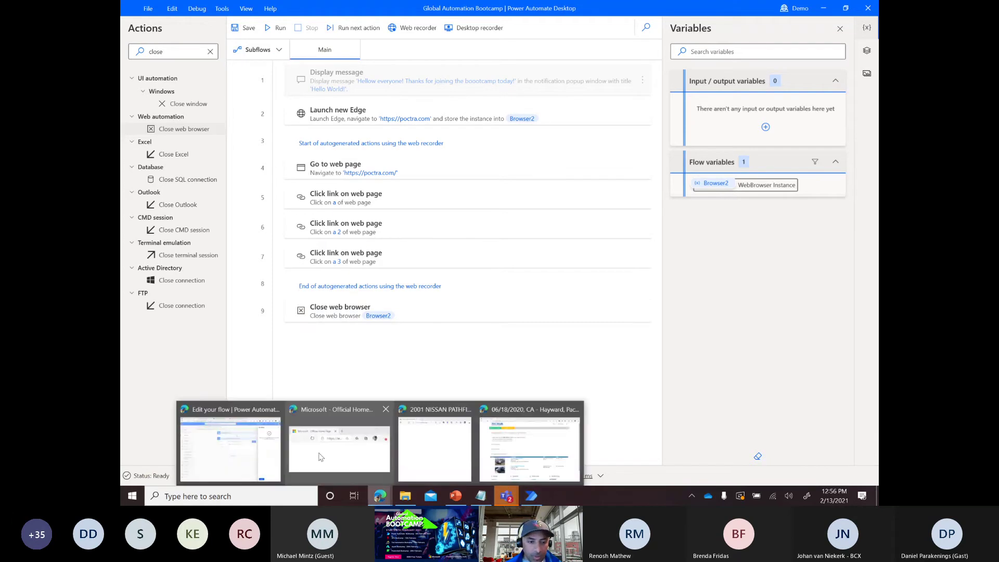
click(230, 449)
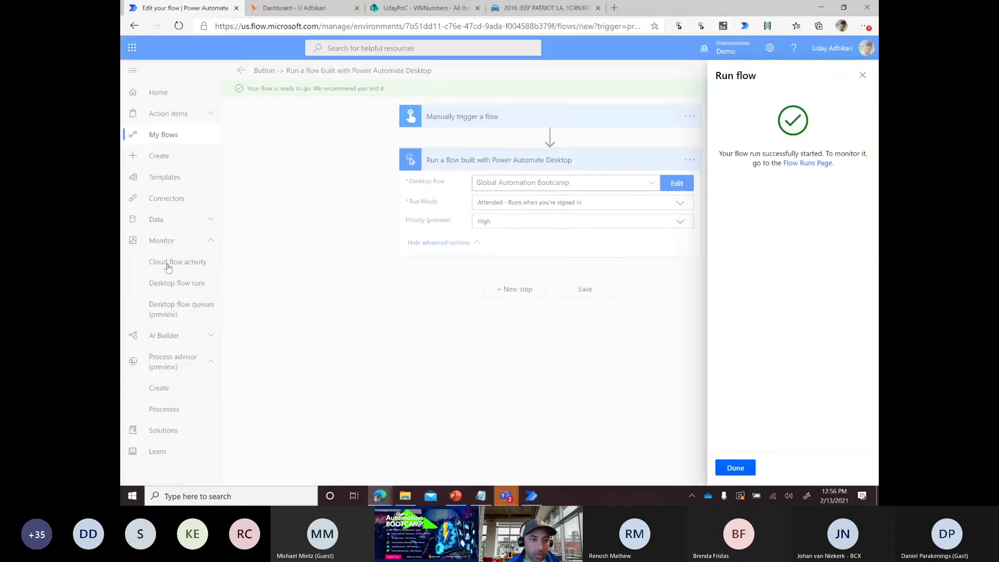
click(735, 468)
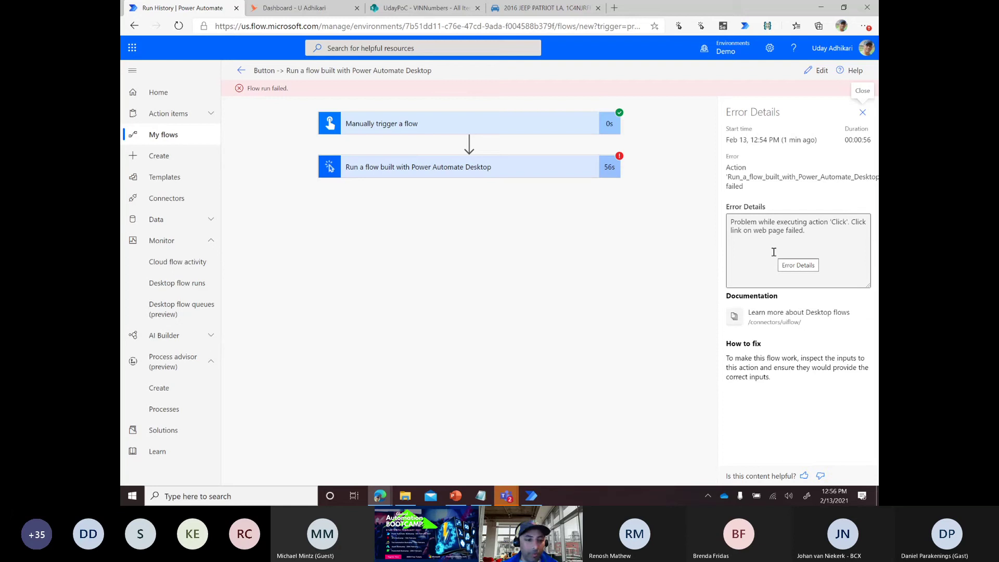
Step: Review the desktop flow runs, and check the desktop flow queue of the paddemo-cyclotron gateway
click(168, 287)
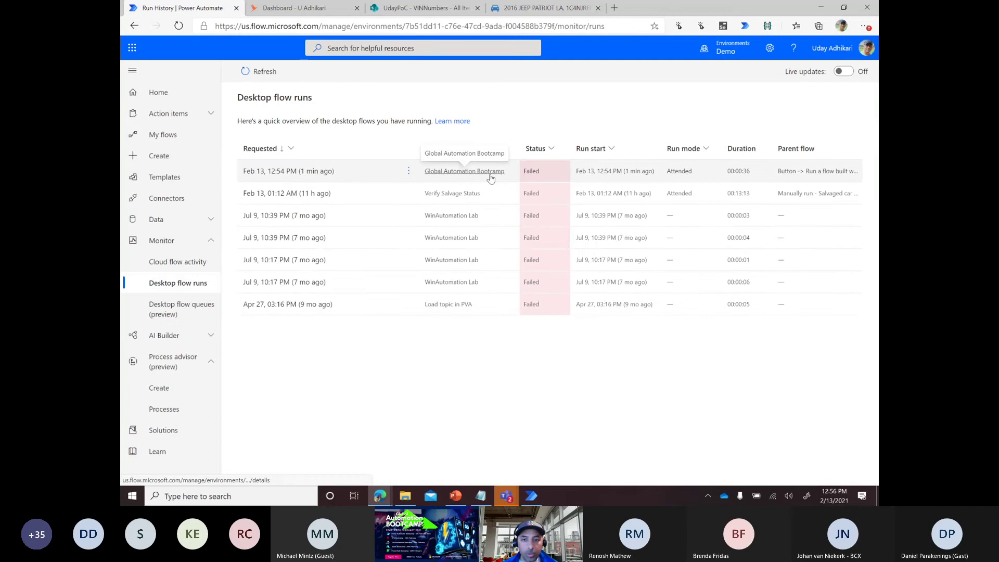
click(165, 307)
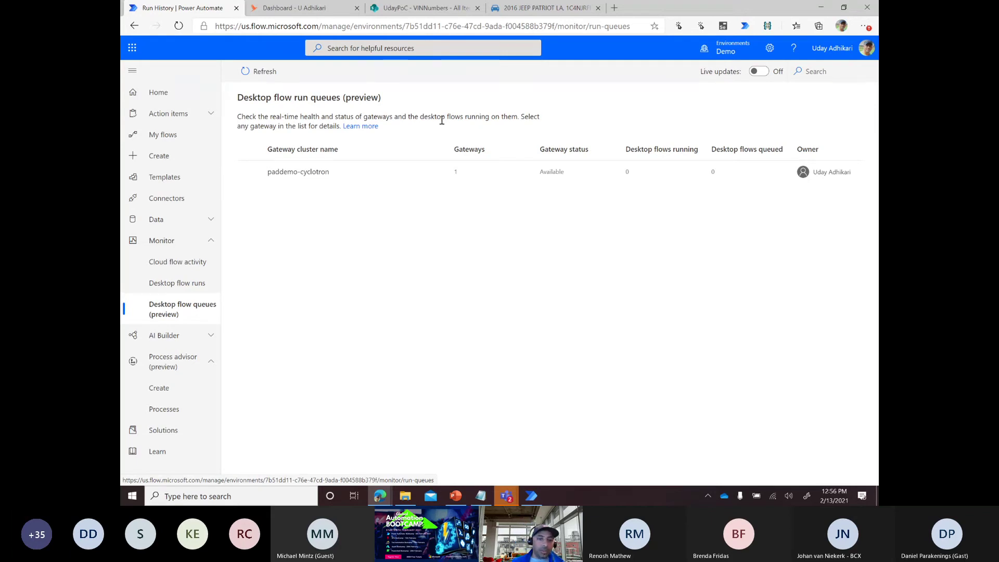
click(294, 175)
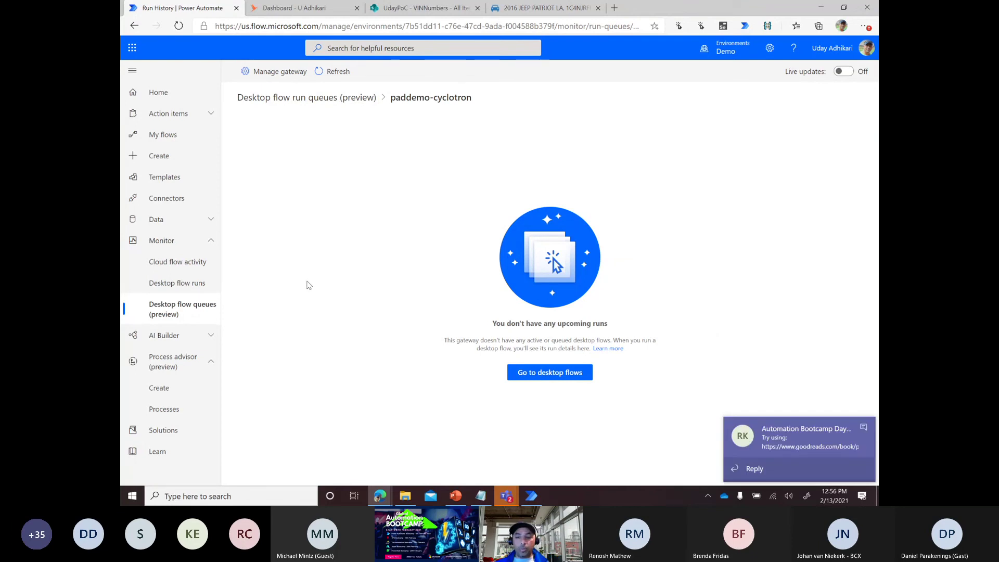
Step: Check the new bootcamp chat message in Teams, and switch to the PowerPoint presentation to show the Licensing slide
click(764, 445)
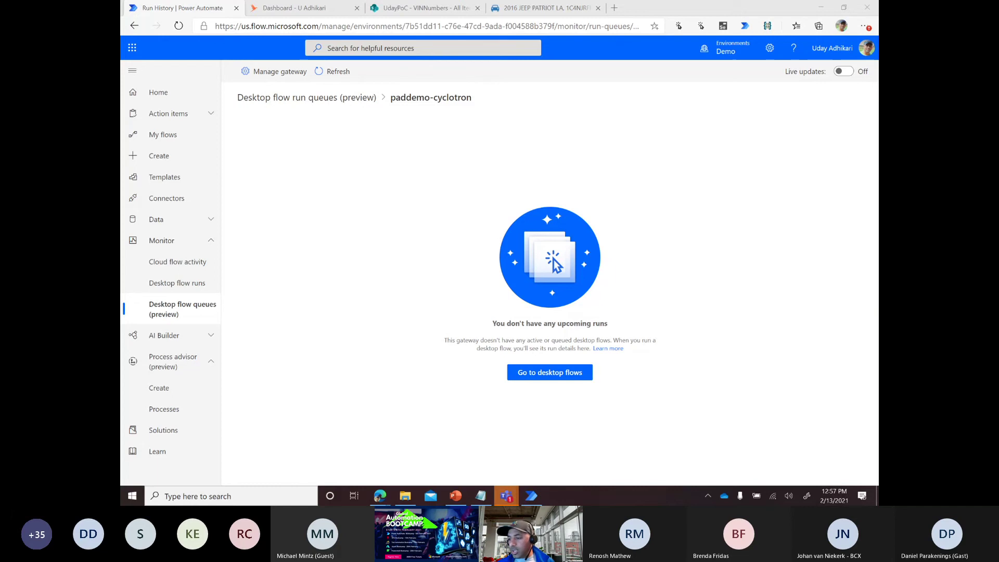
key(alt+Tab)
scroll(453, 255, up, 8)
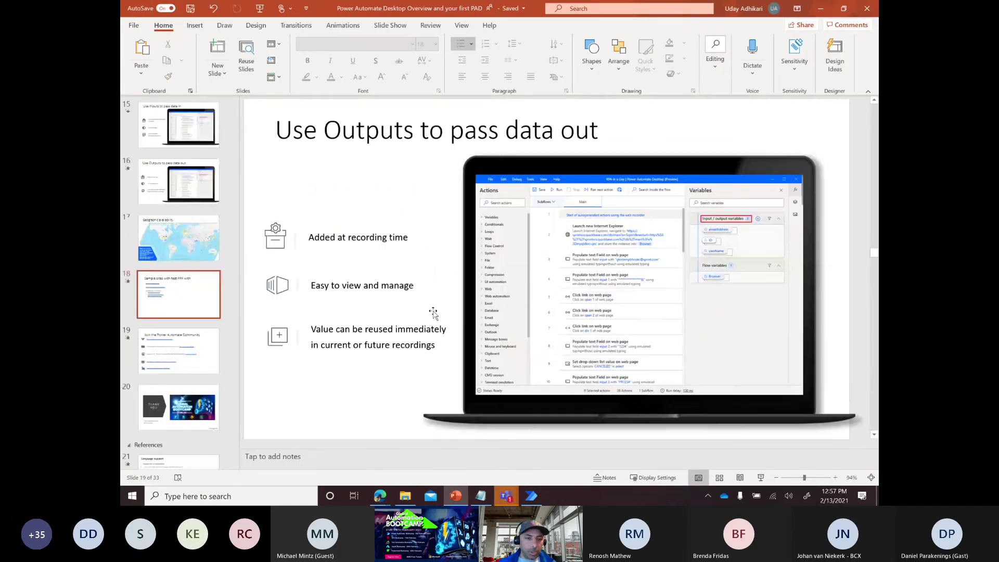
scroll(177, 283, up, 5)
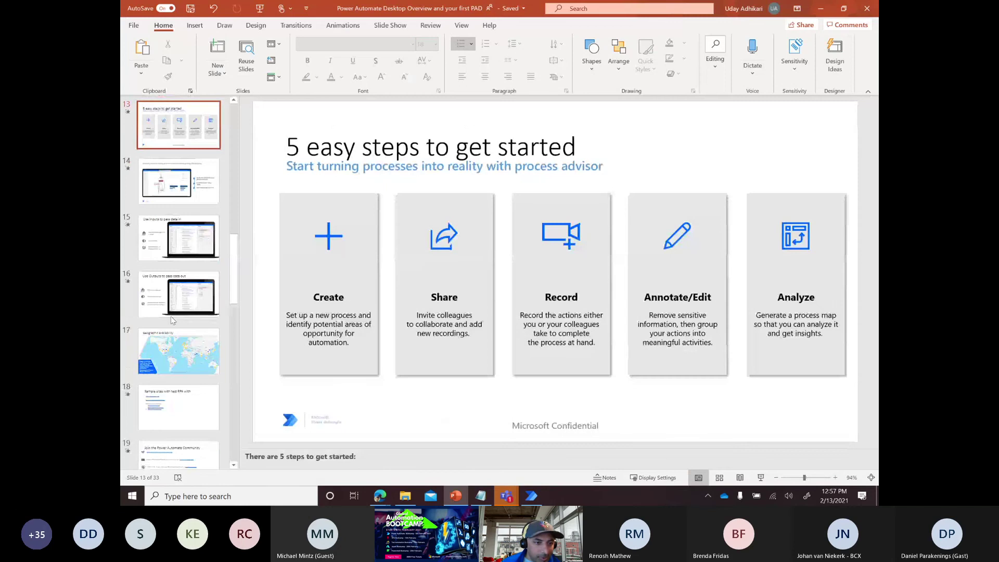
click(168, 271)
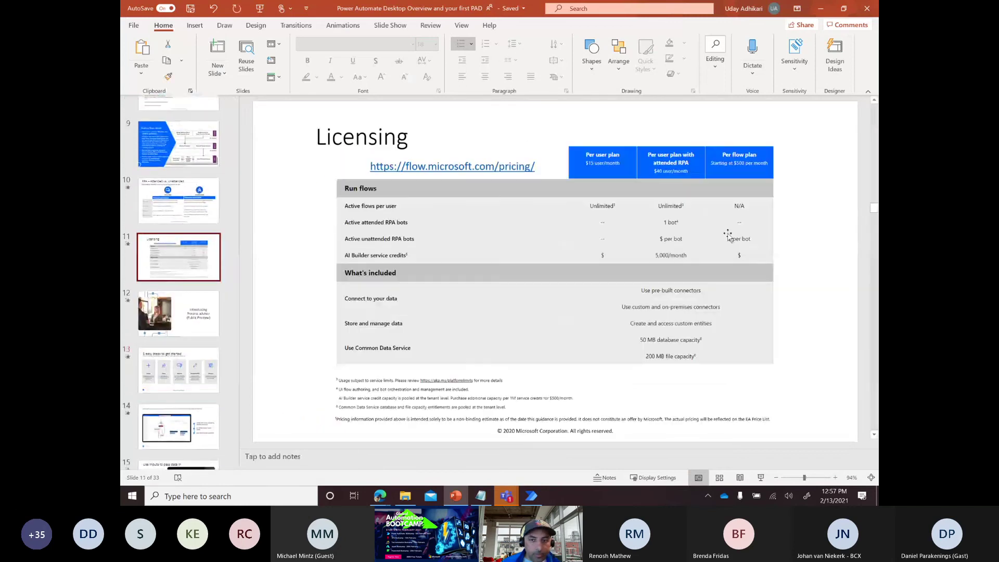